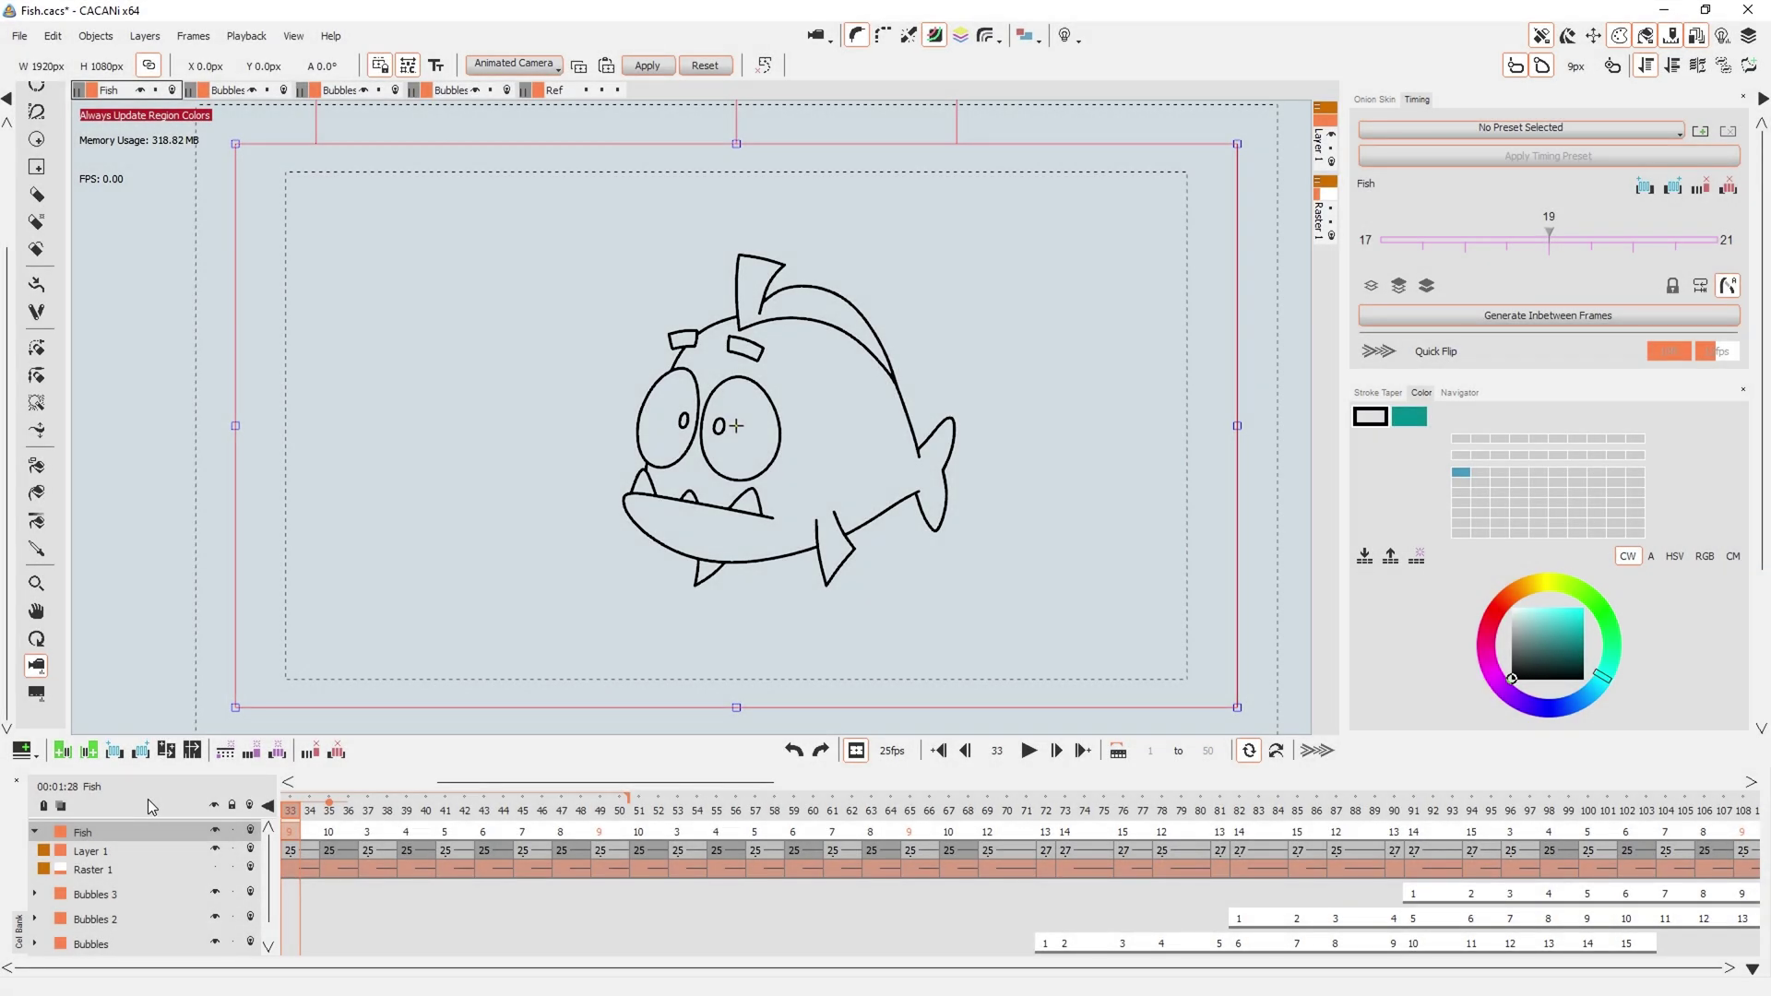
Add two new camera layers, Camera 1 and Camera 2
right_click(145, 832)
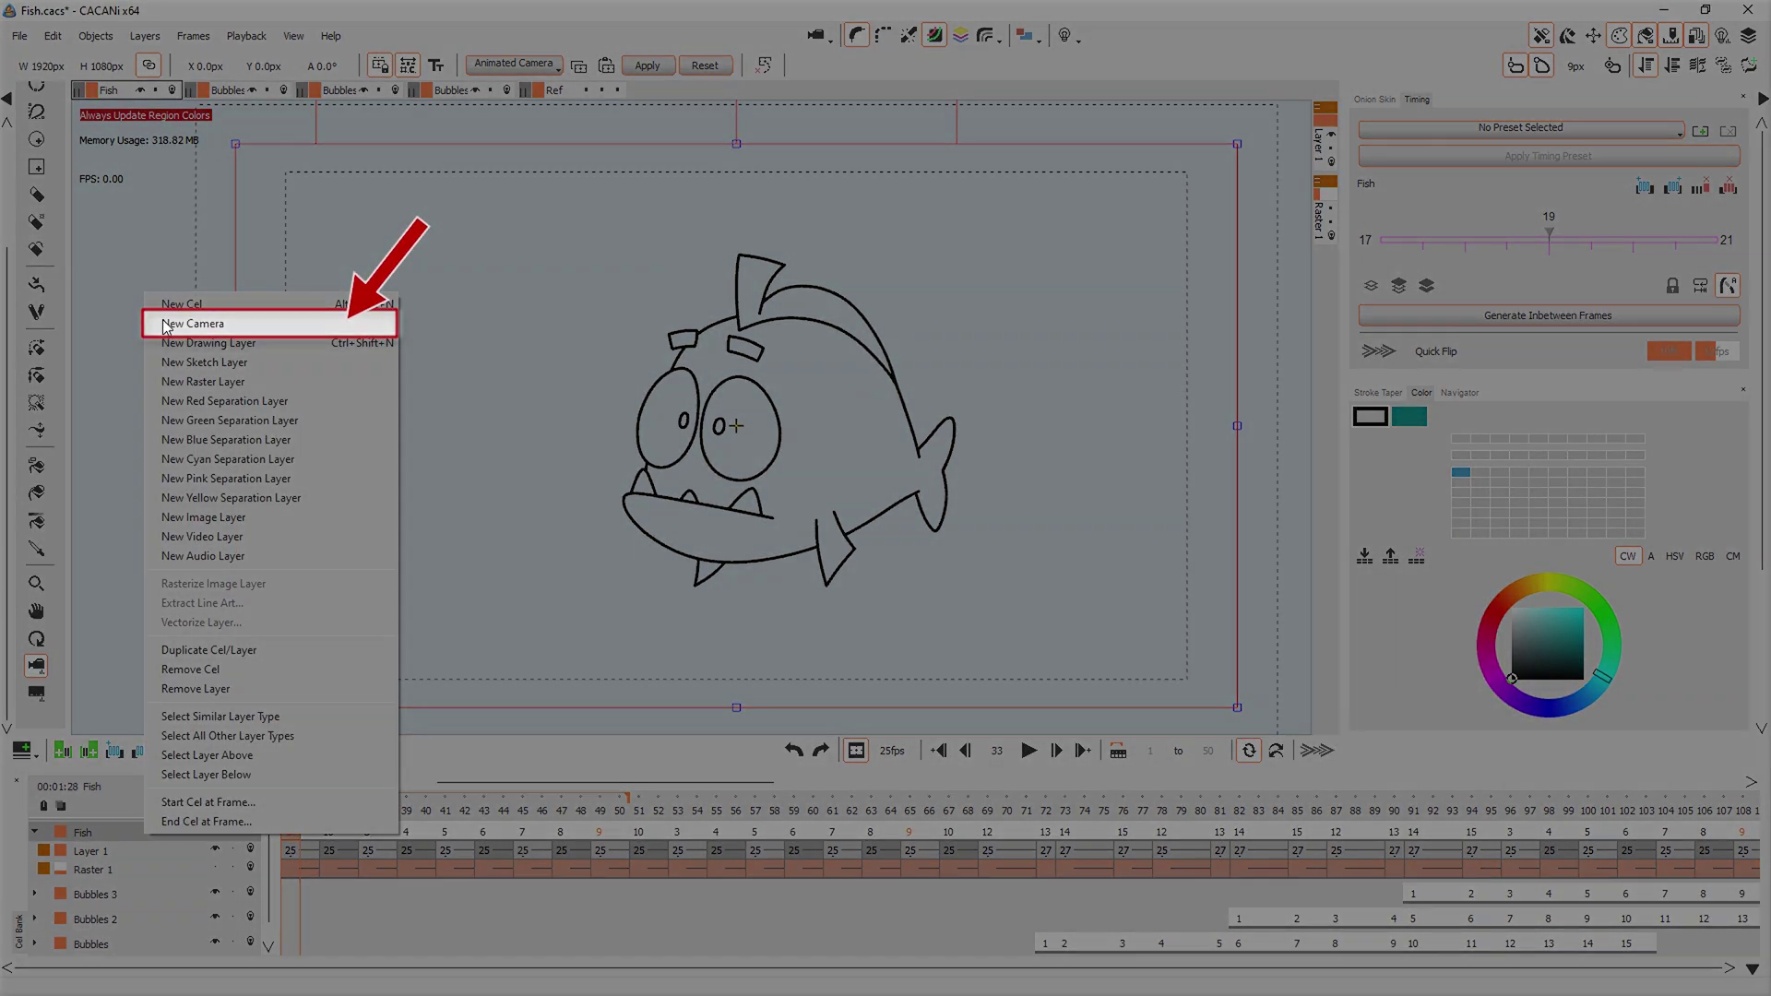
left_click(164, 328)
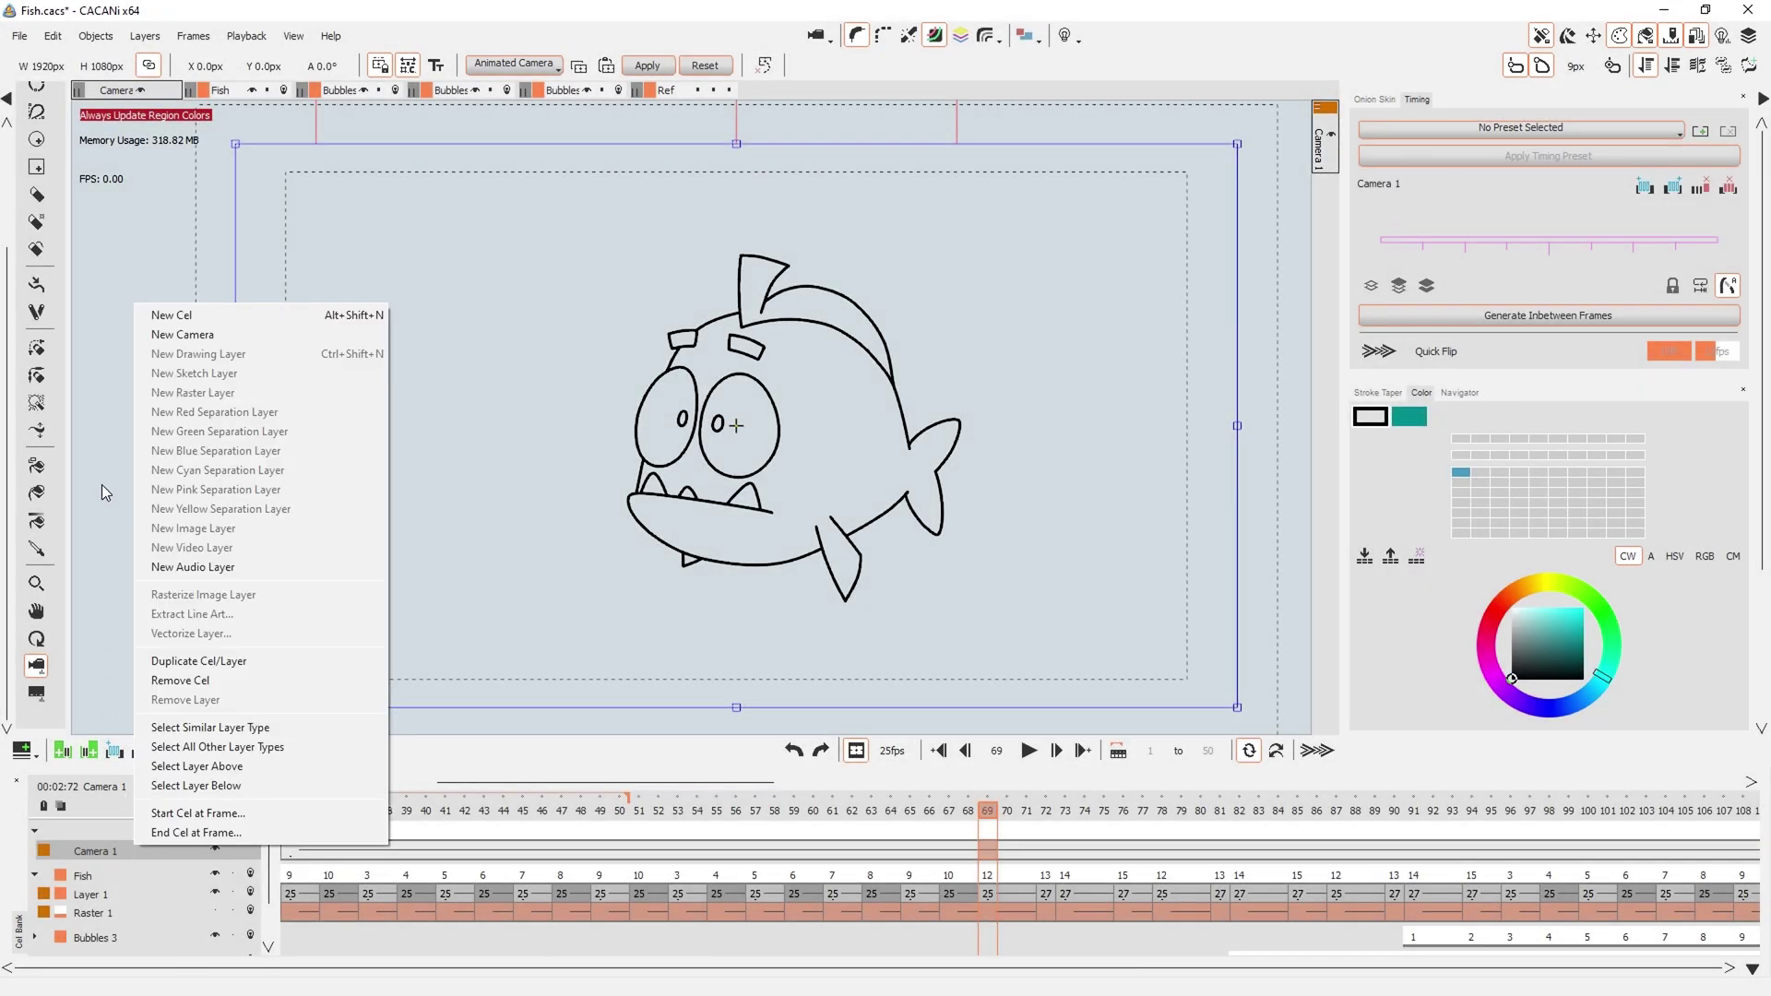
left_click(158, 335)
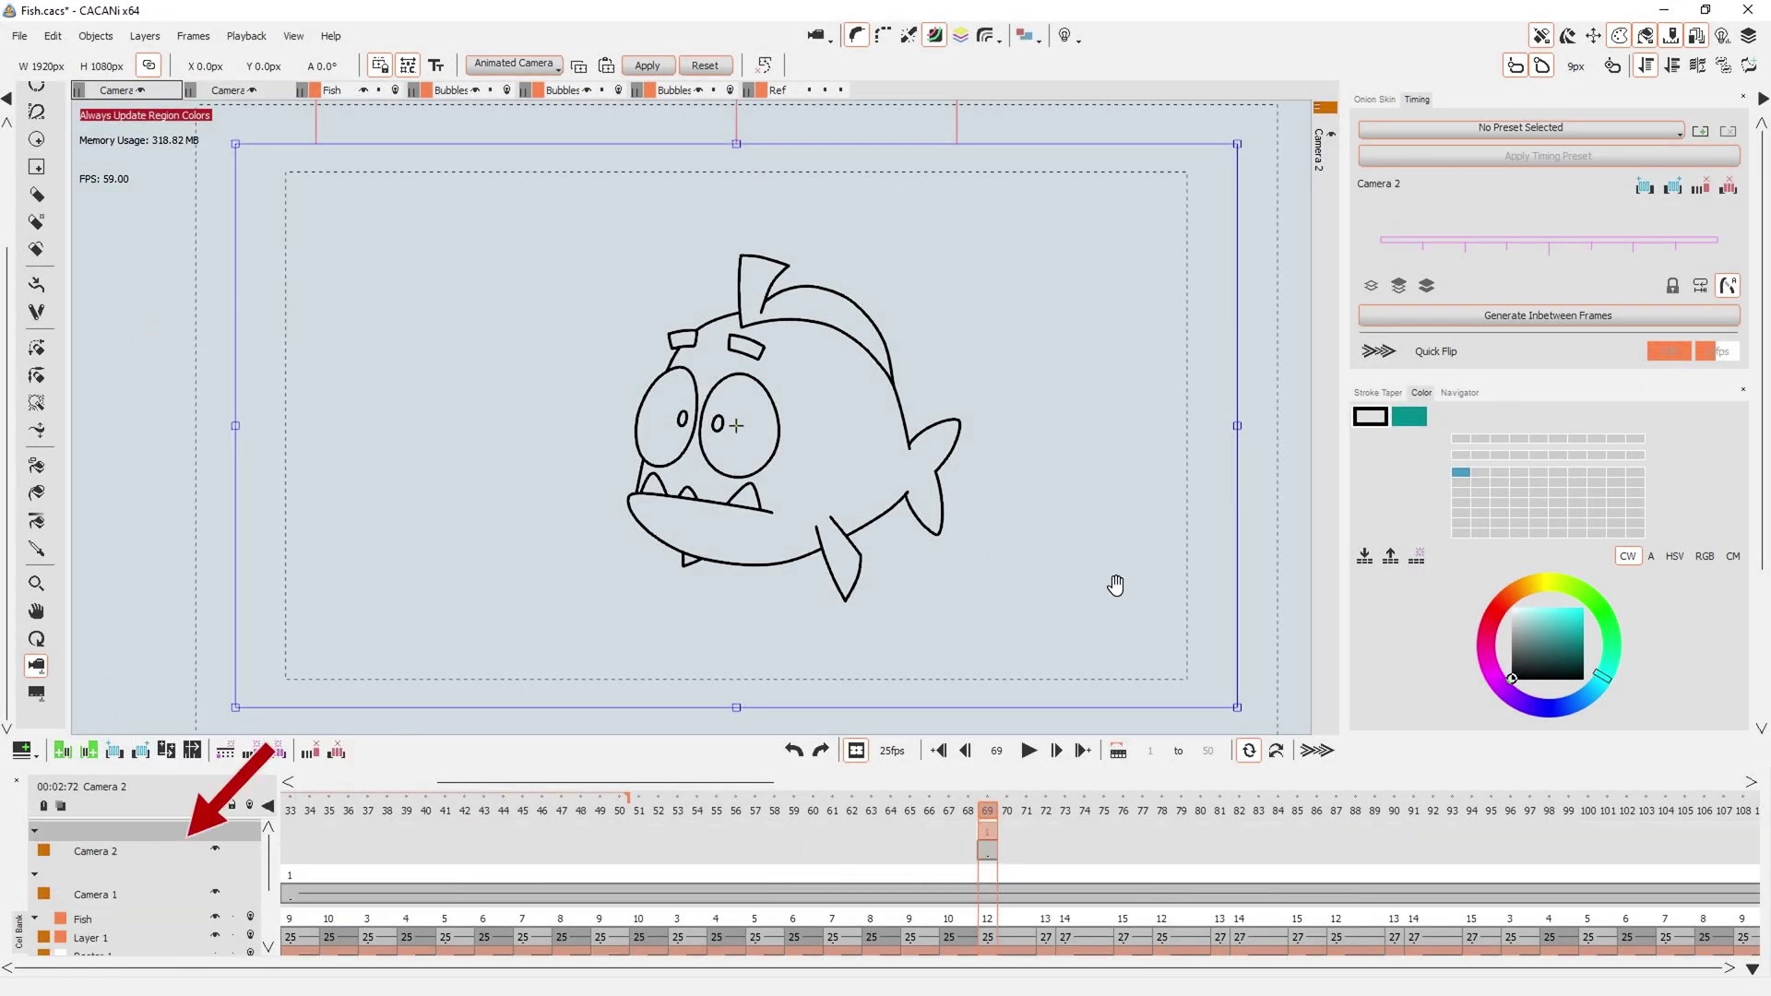
Extend Camera 2's cel to frame 97 and shrink its frame around the fish
left_click(1529, 848)
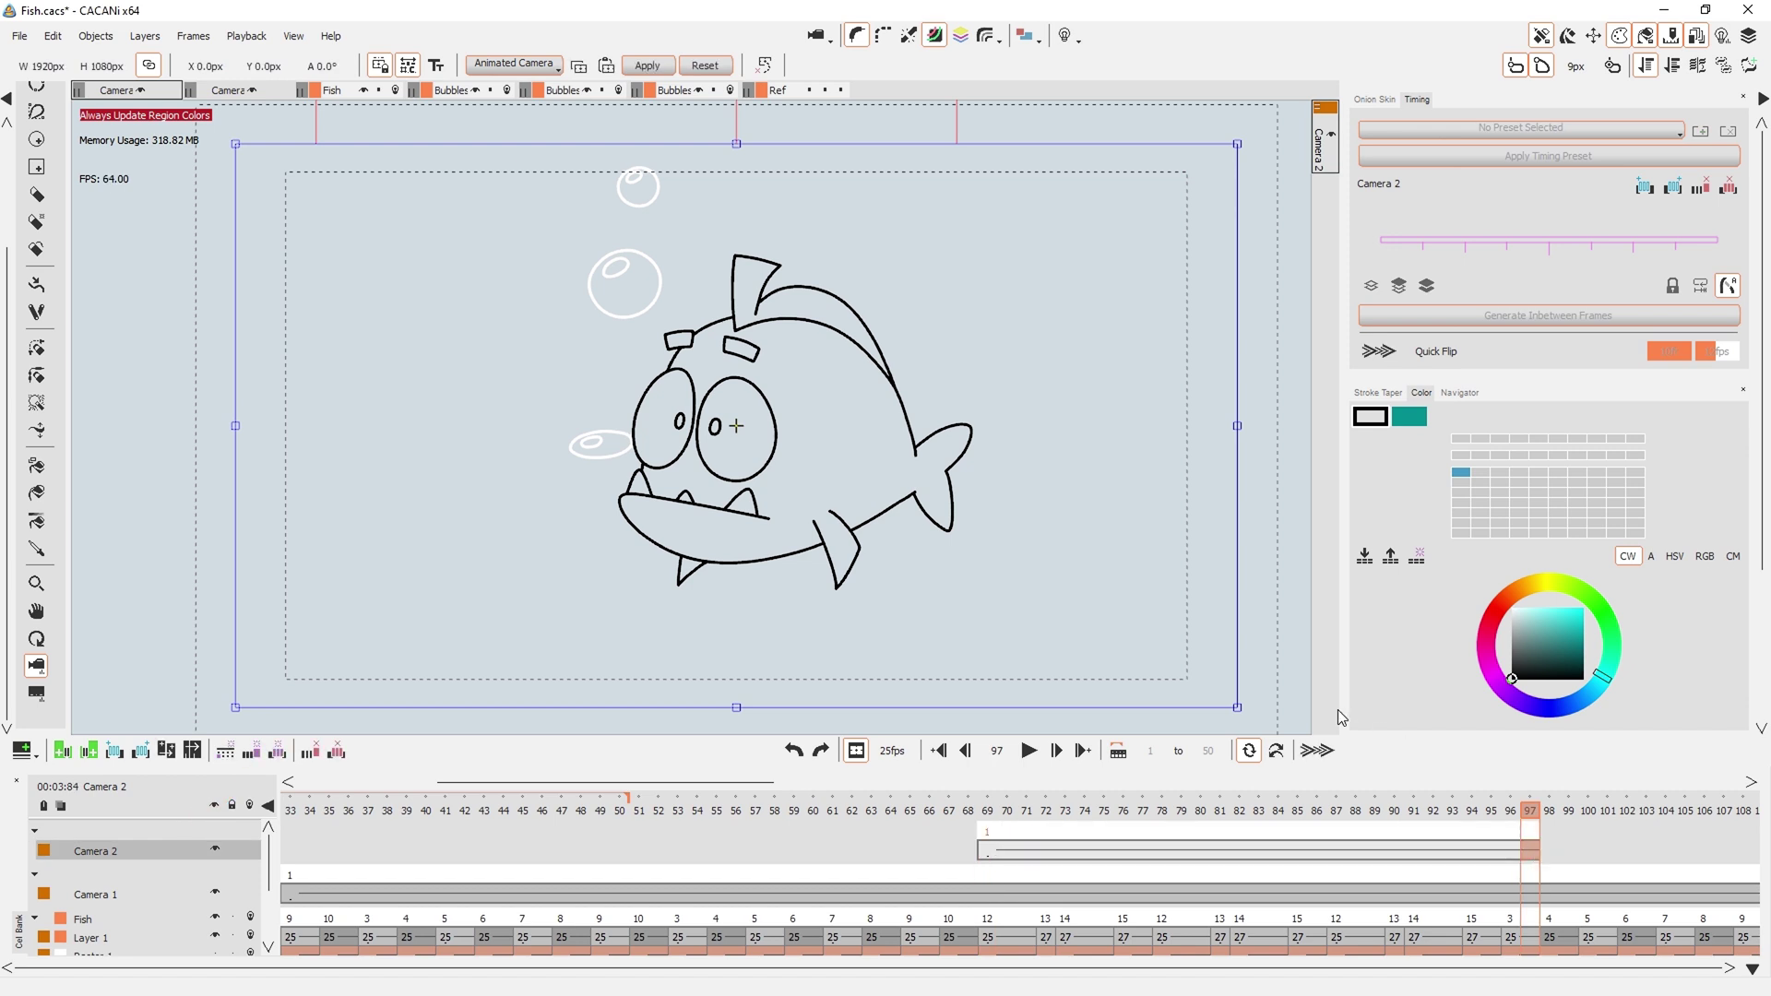
left_click_drag(1238, 706, 1069, 619)
left_click_drag(969, 554, 942, 537)
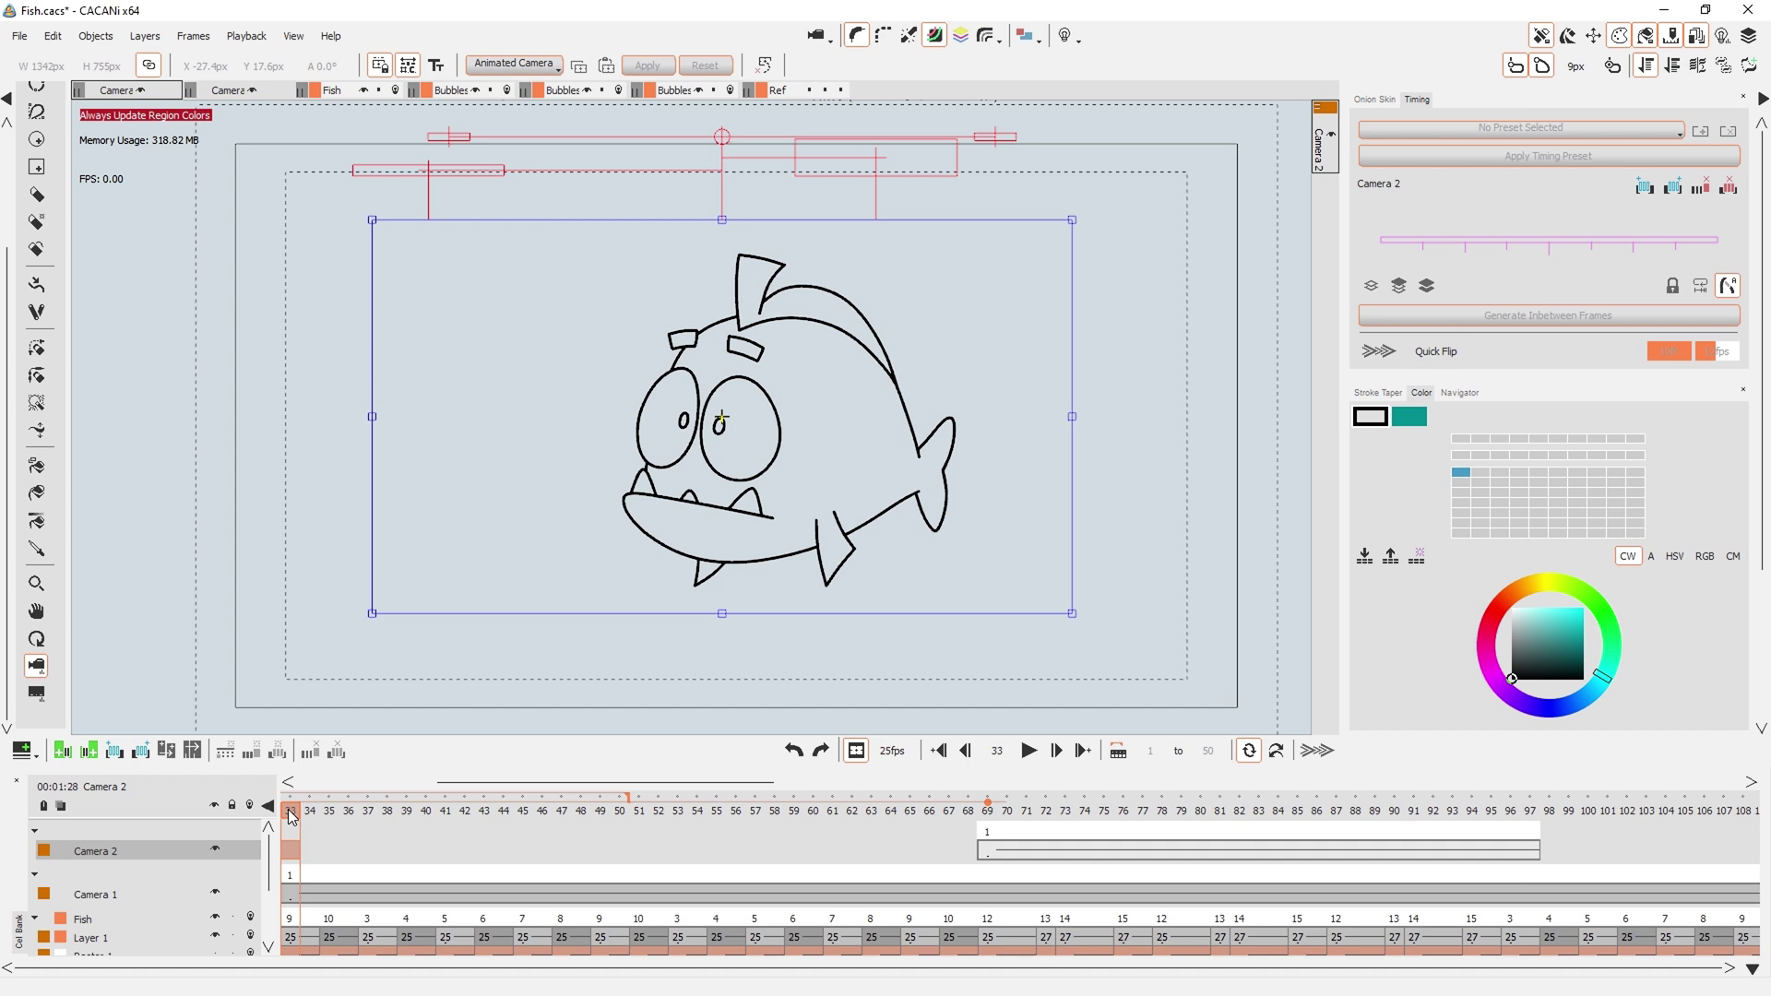
Make Camera 1 an Animated Camera, then move, enlarge and tilt its frame about -9.8°
key("Return")
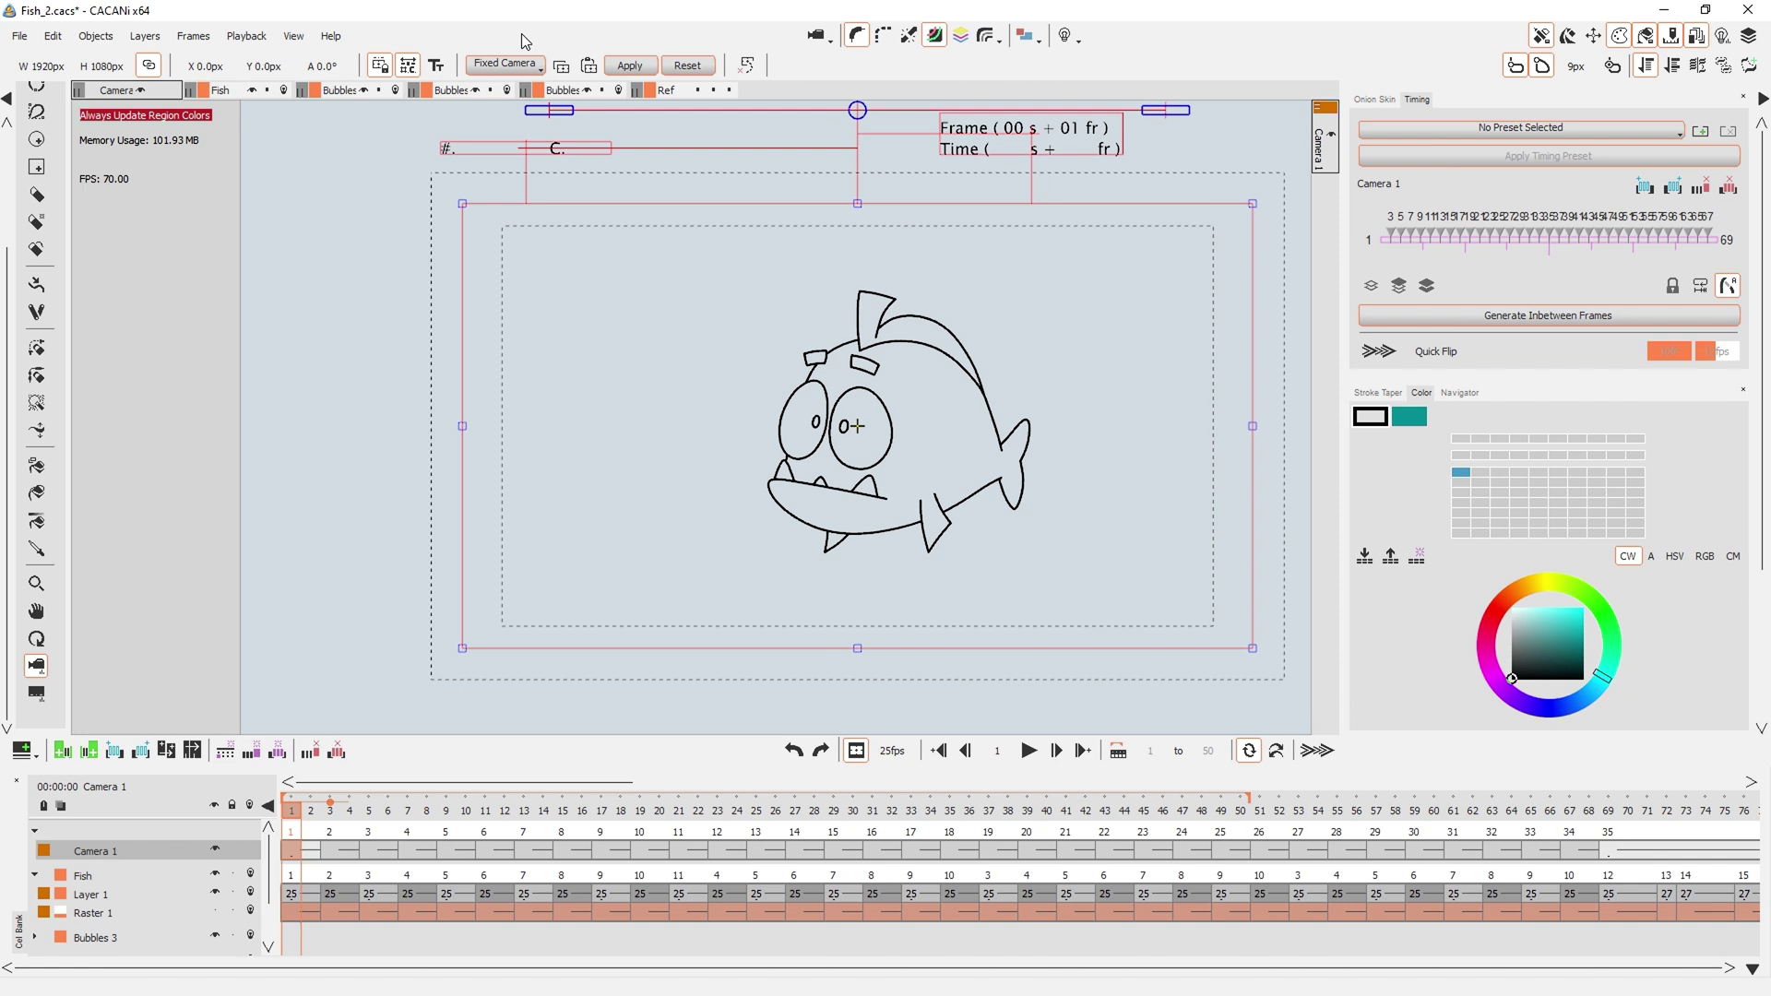
left_click(504, 66)
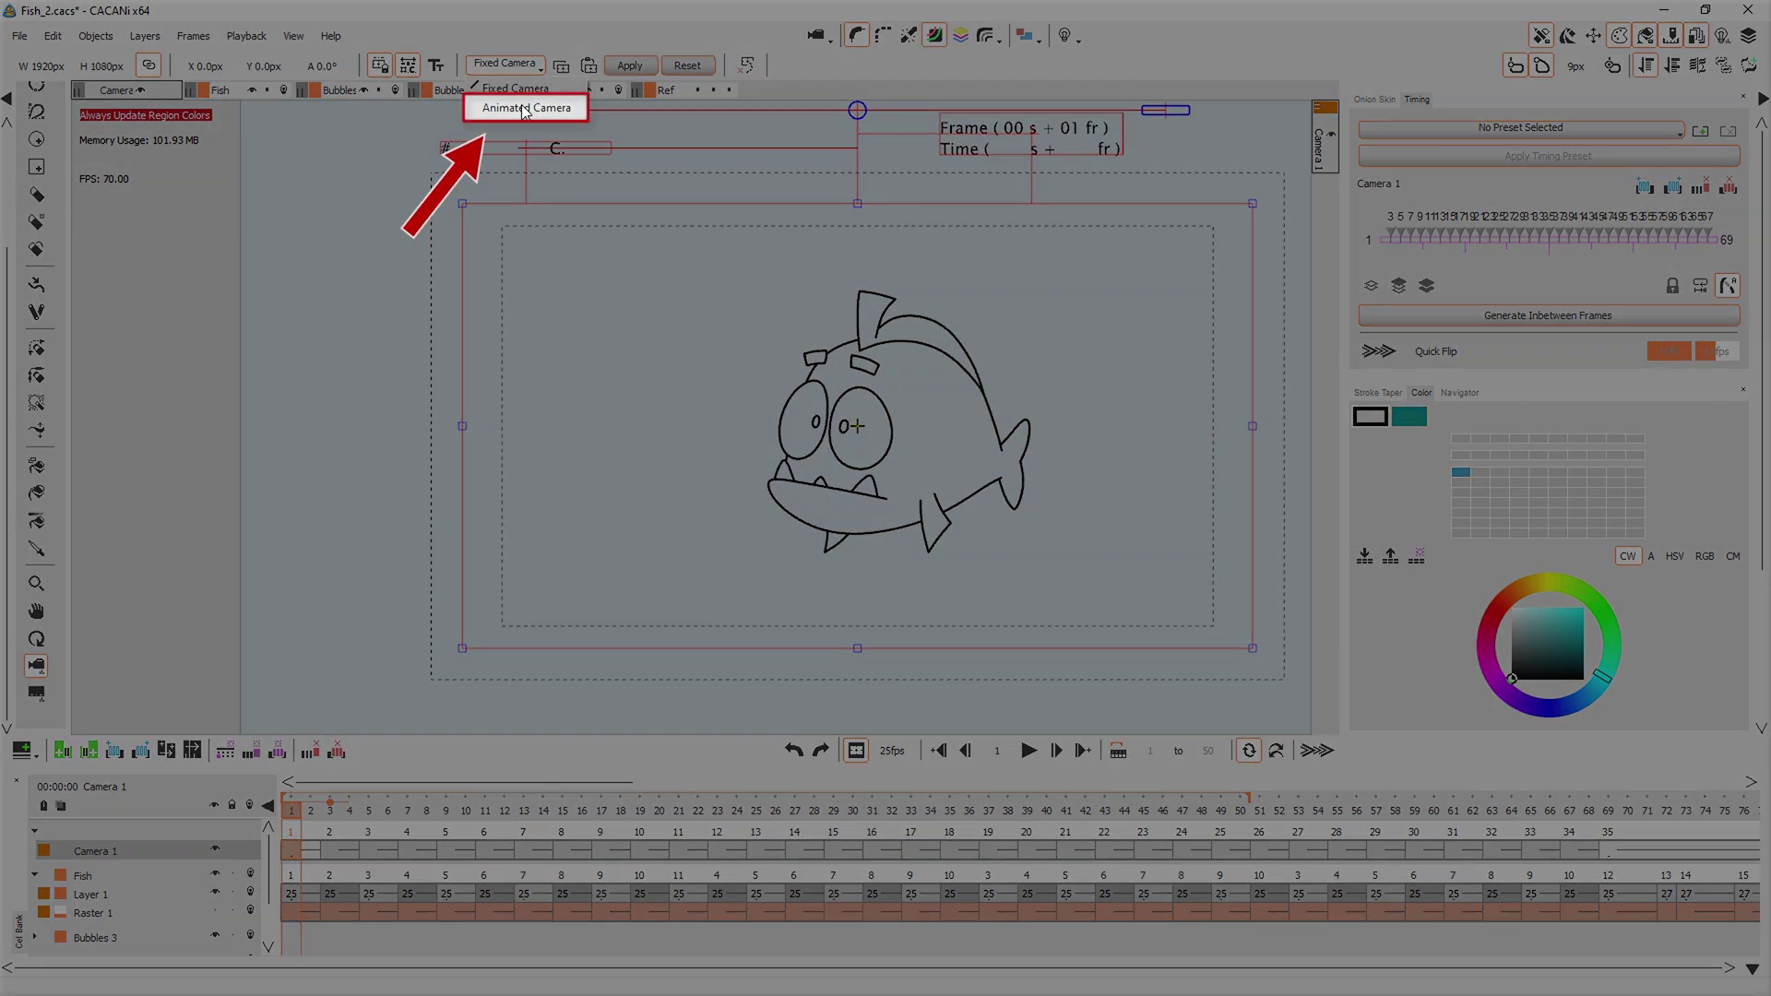
left_click(526, 109)
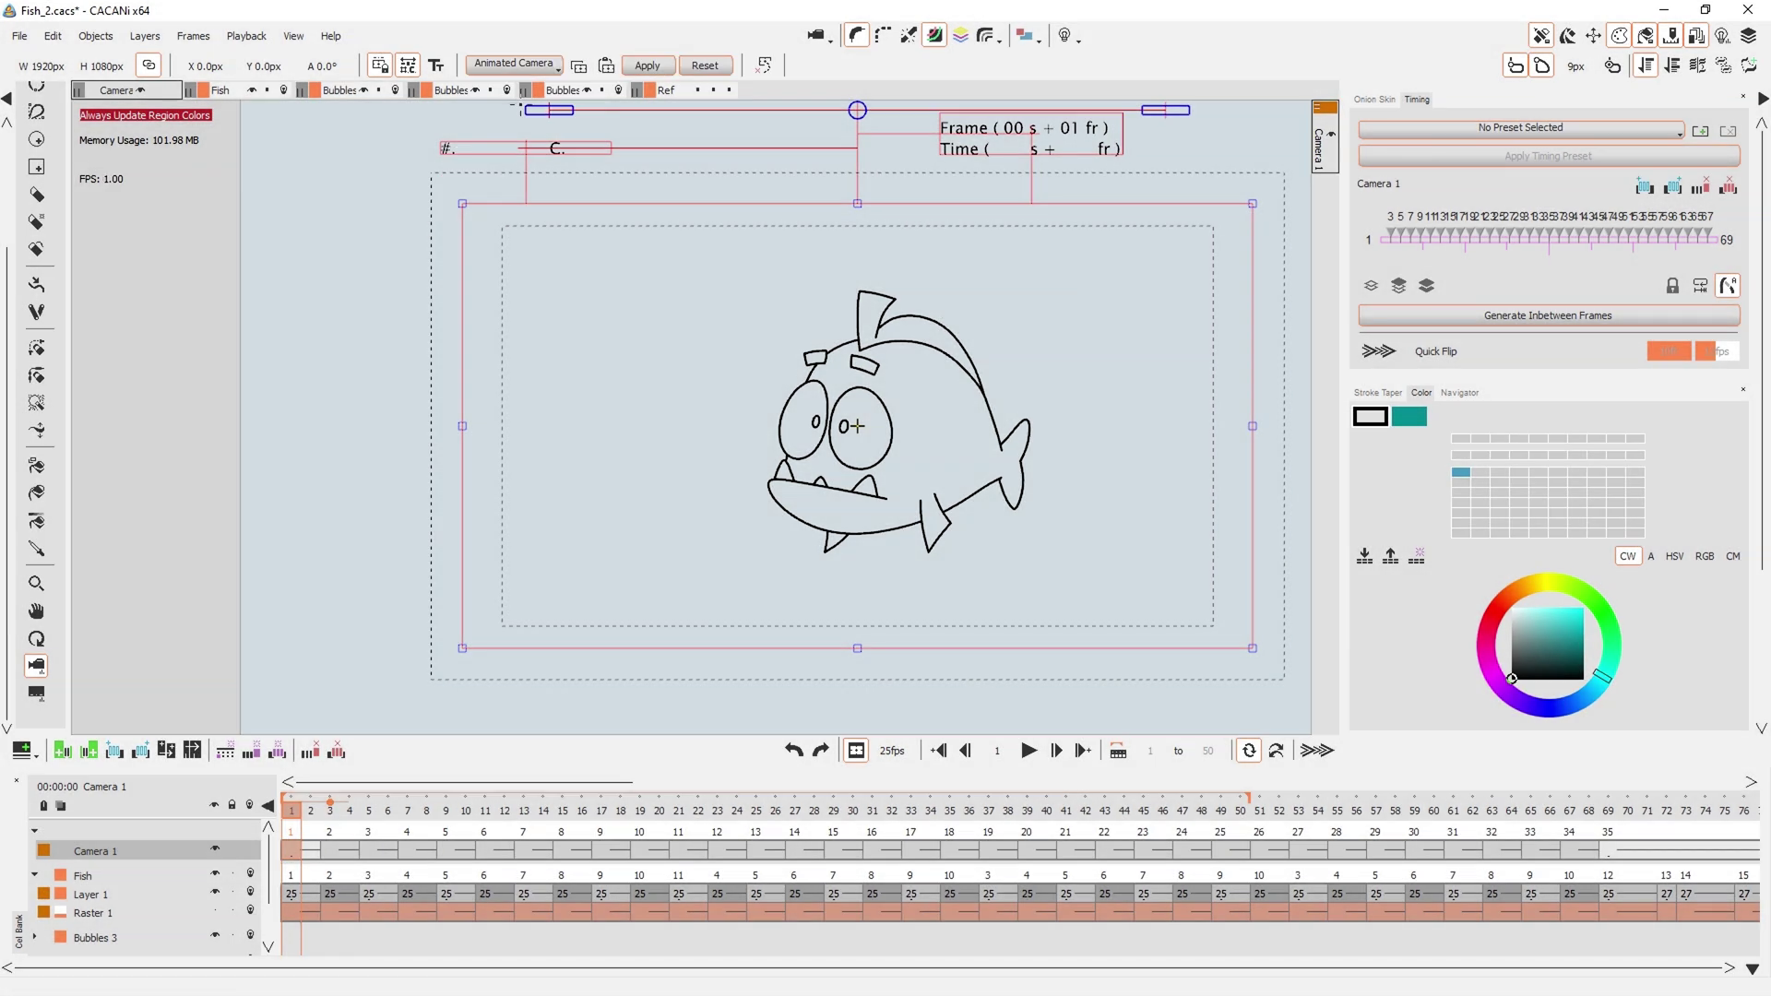
left_click_drag(587, 544, 384, 503)
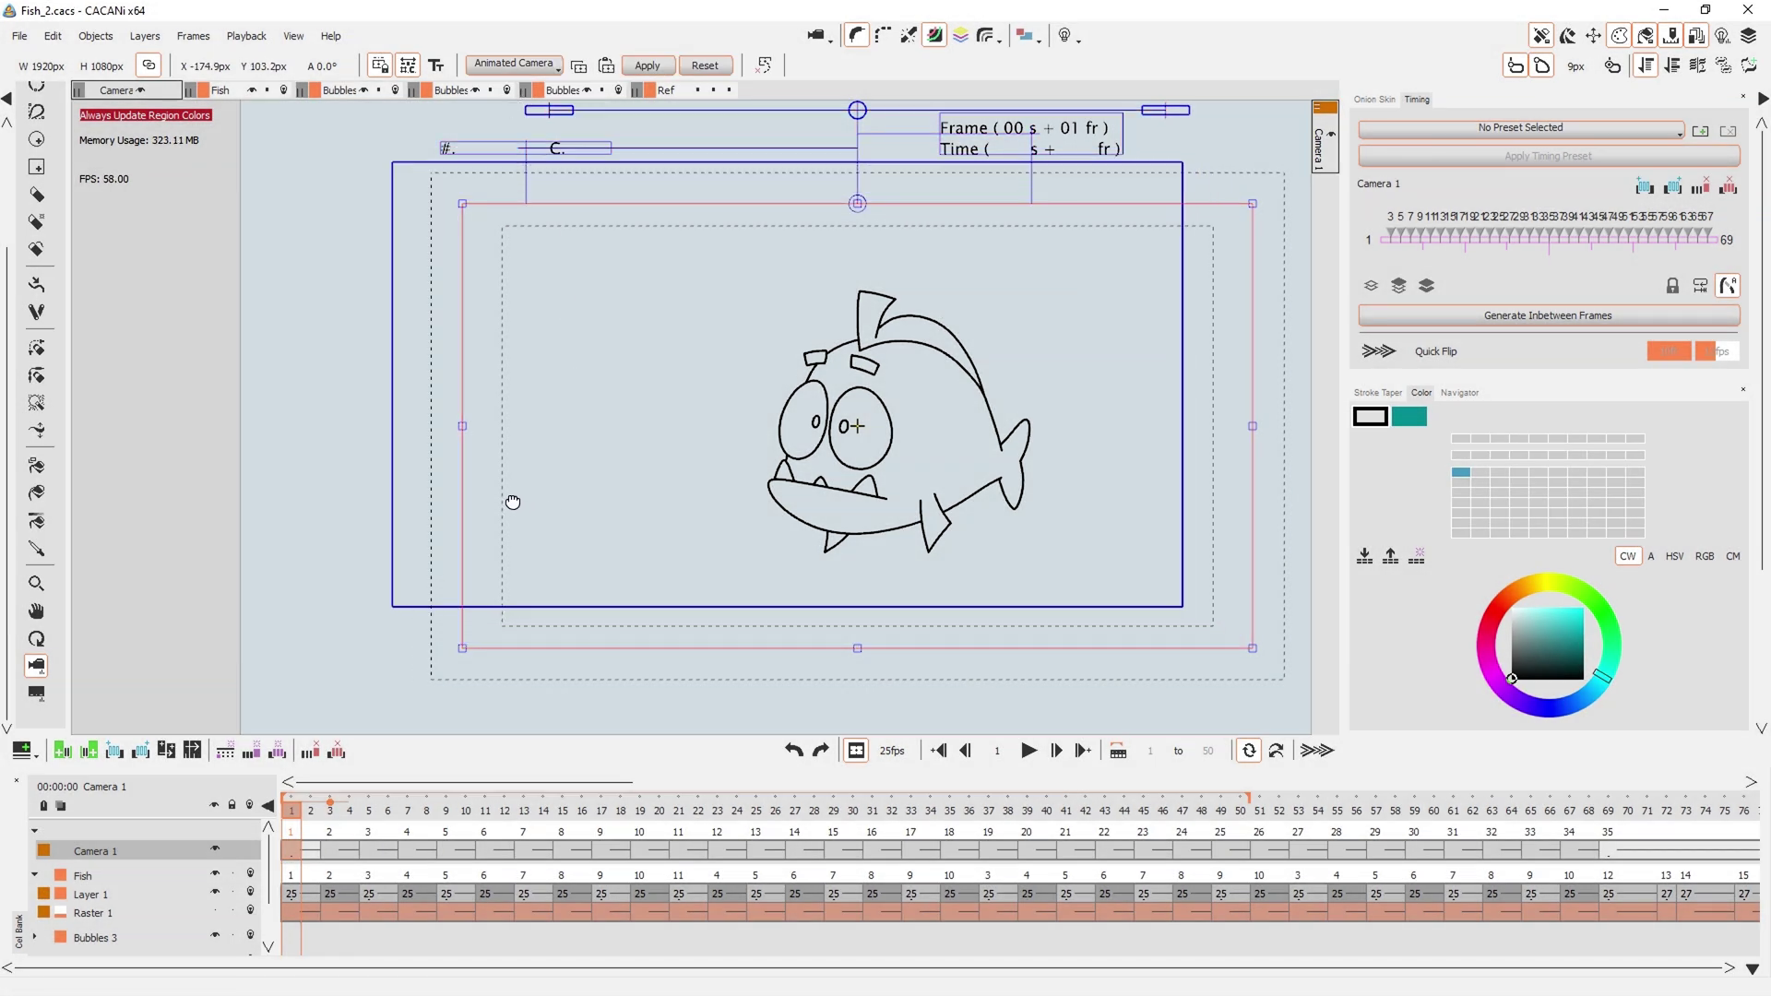
left_click_drag(258, 602, 126, 675)
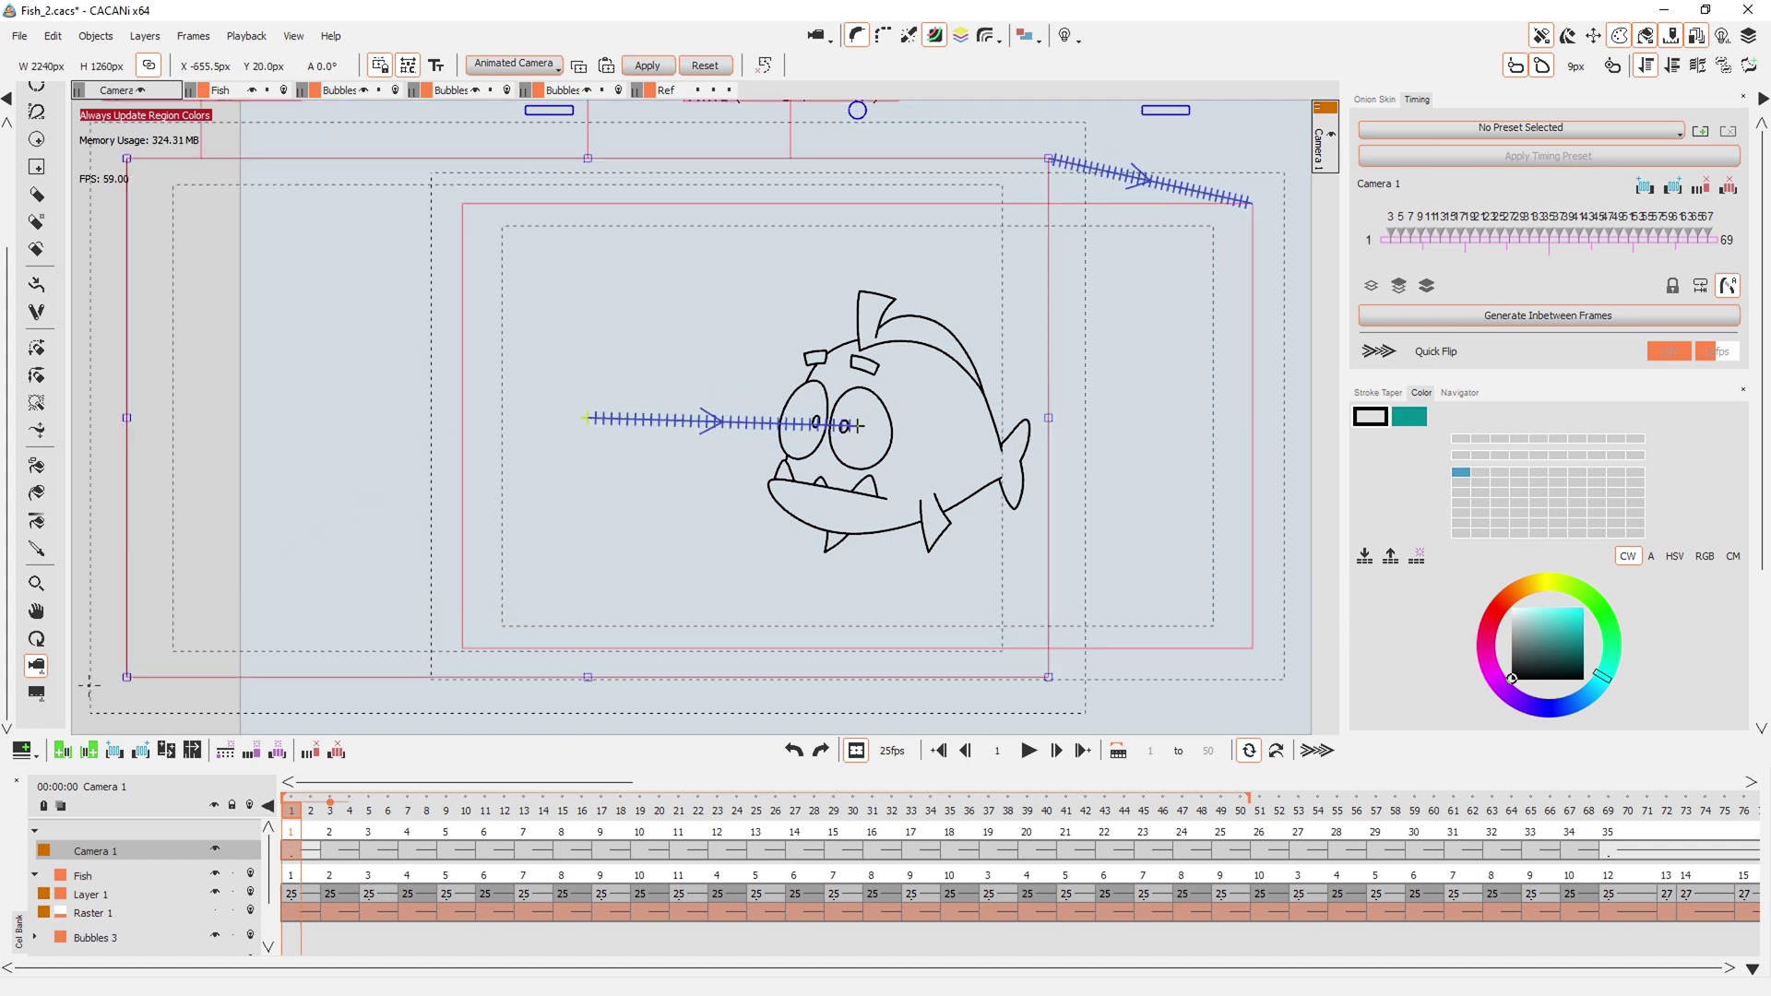
left_click_drag(116, 595, 153, 677)
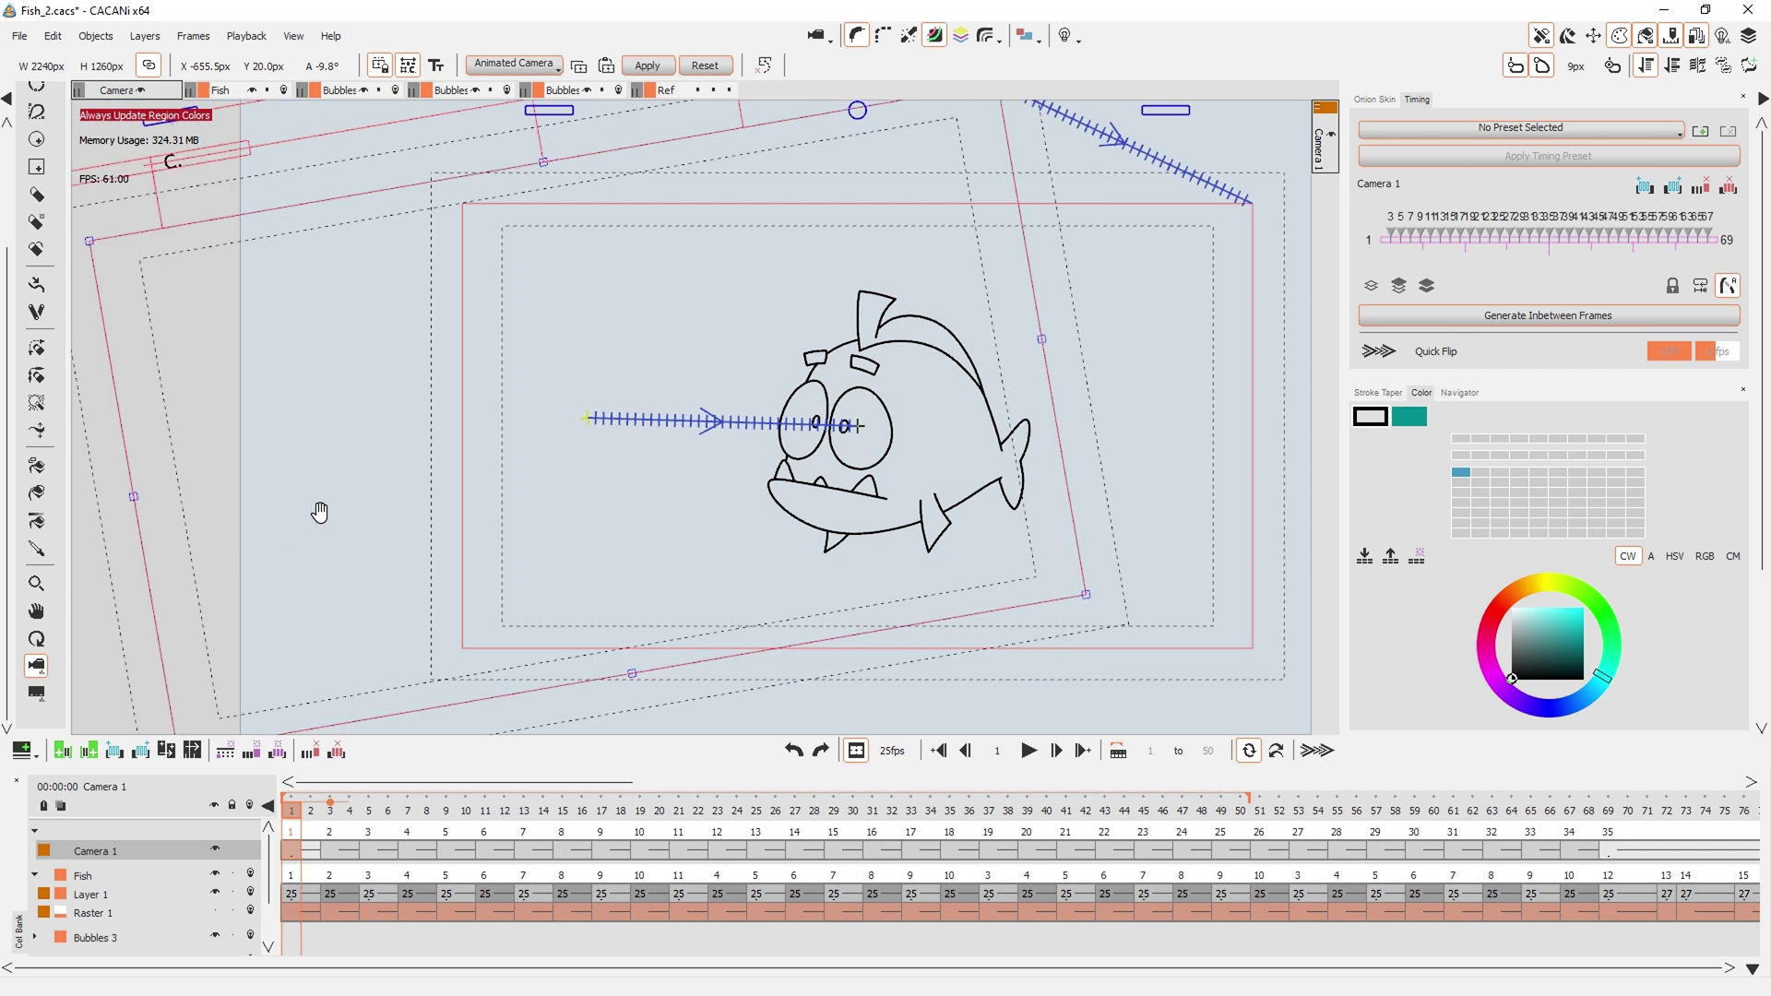
Curve both ends of the camera's motion path and apply the Decelerate timing preset
left_click_drag(609, 419, 659, 487)
left_click_drag(722, 423, 748, 501)
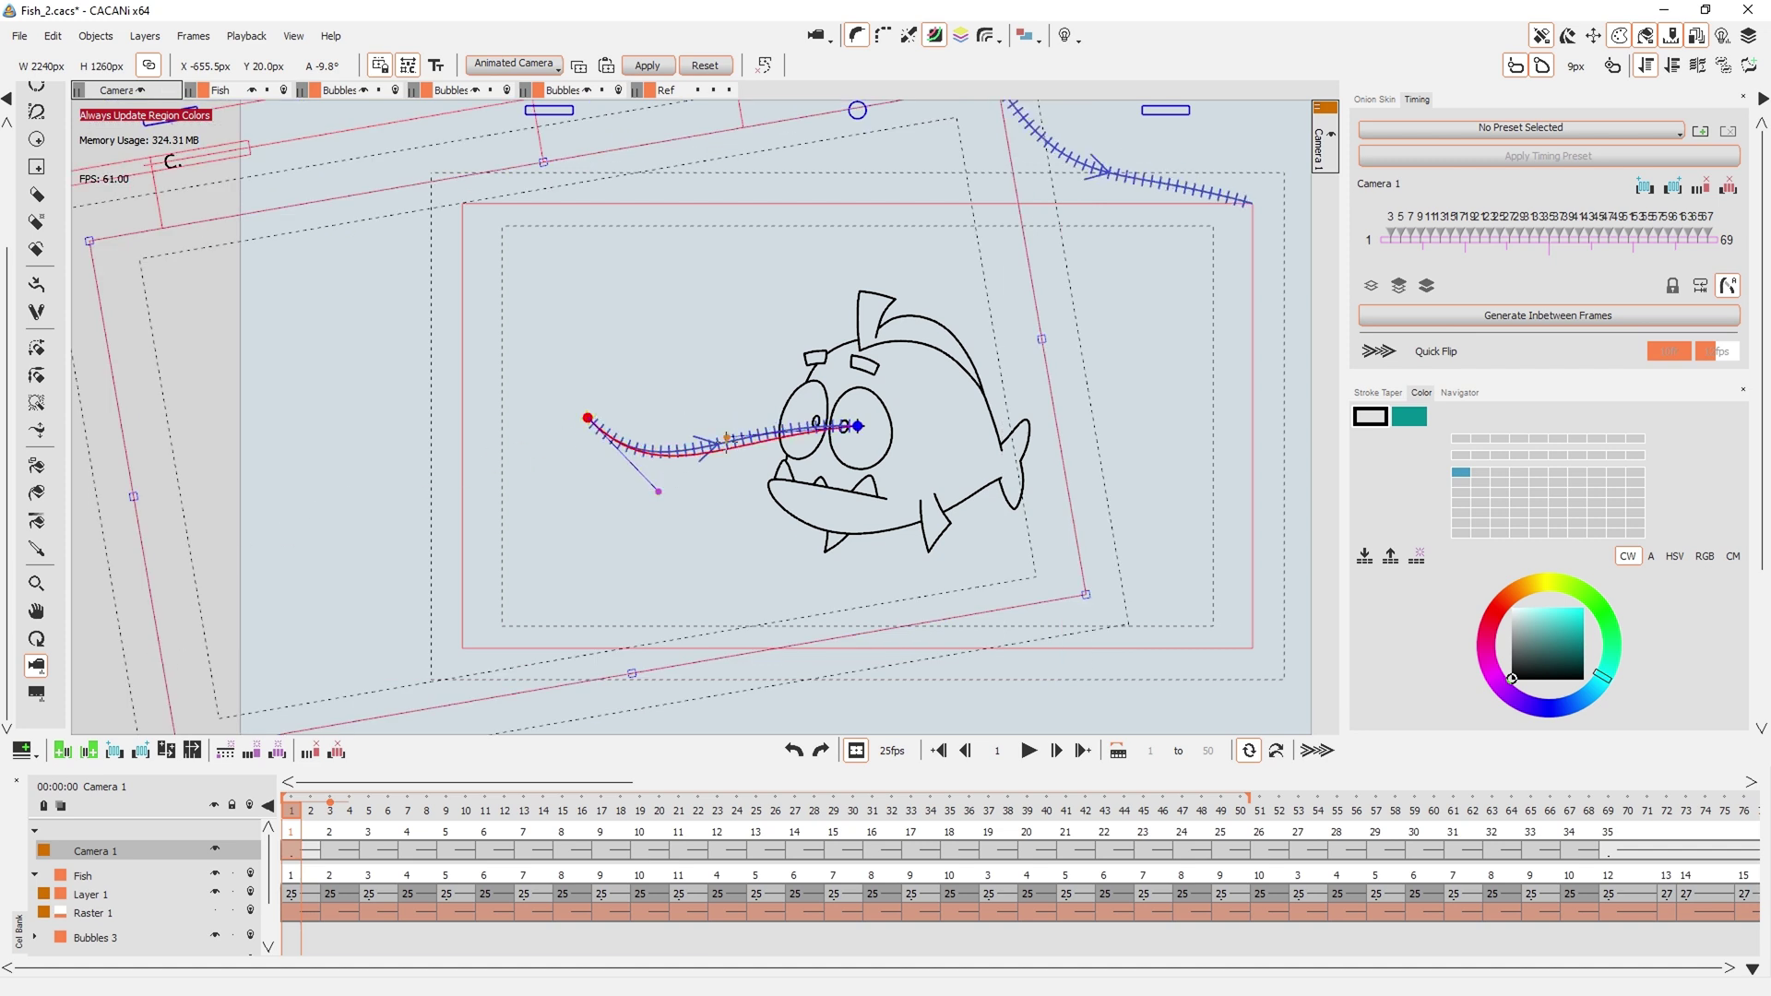
left_click(1385, 132)
left_click(1388, 218)
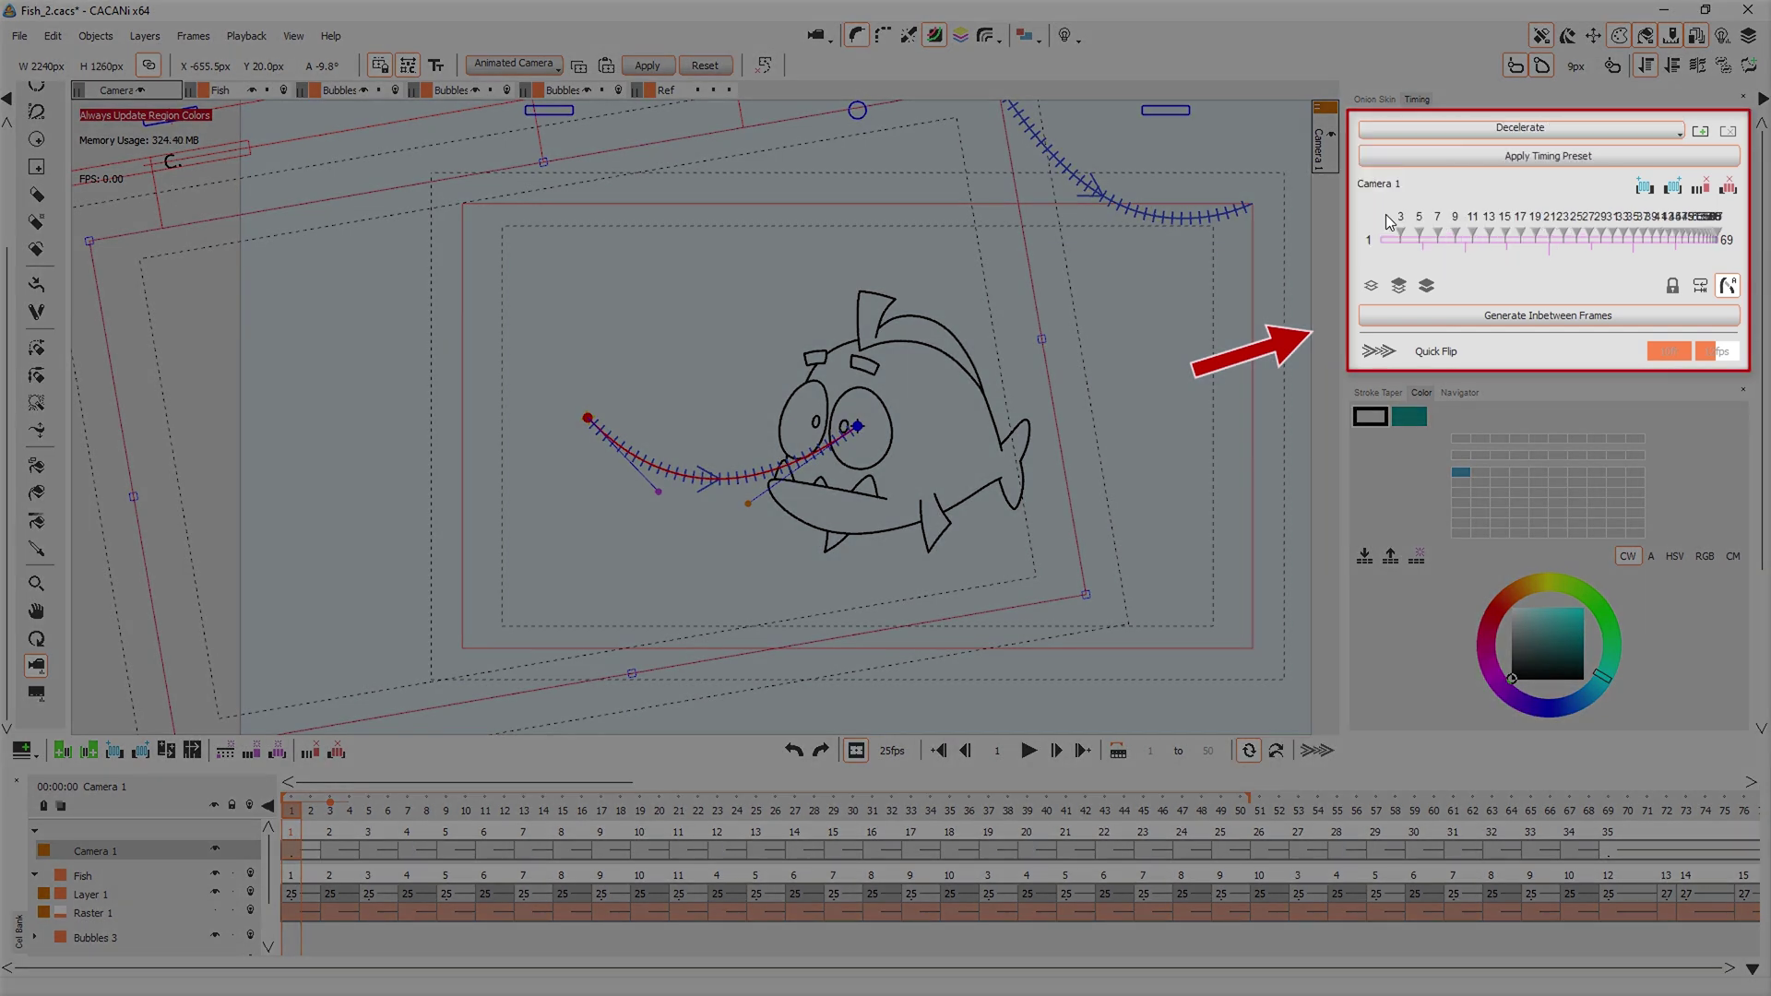
left_click(1376, 159)
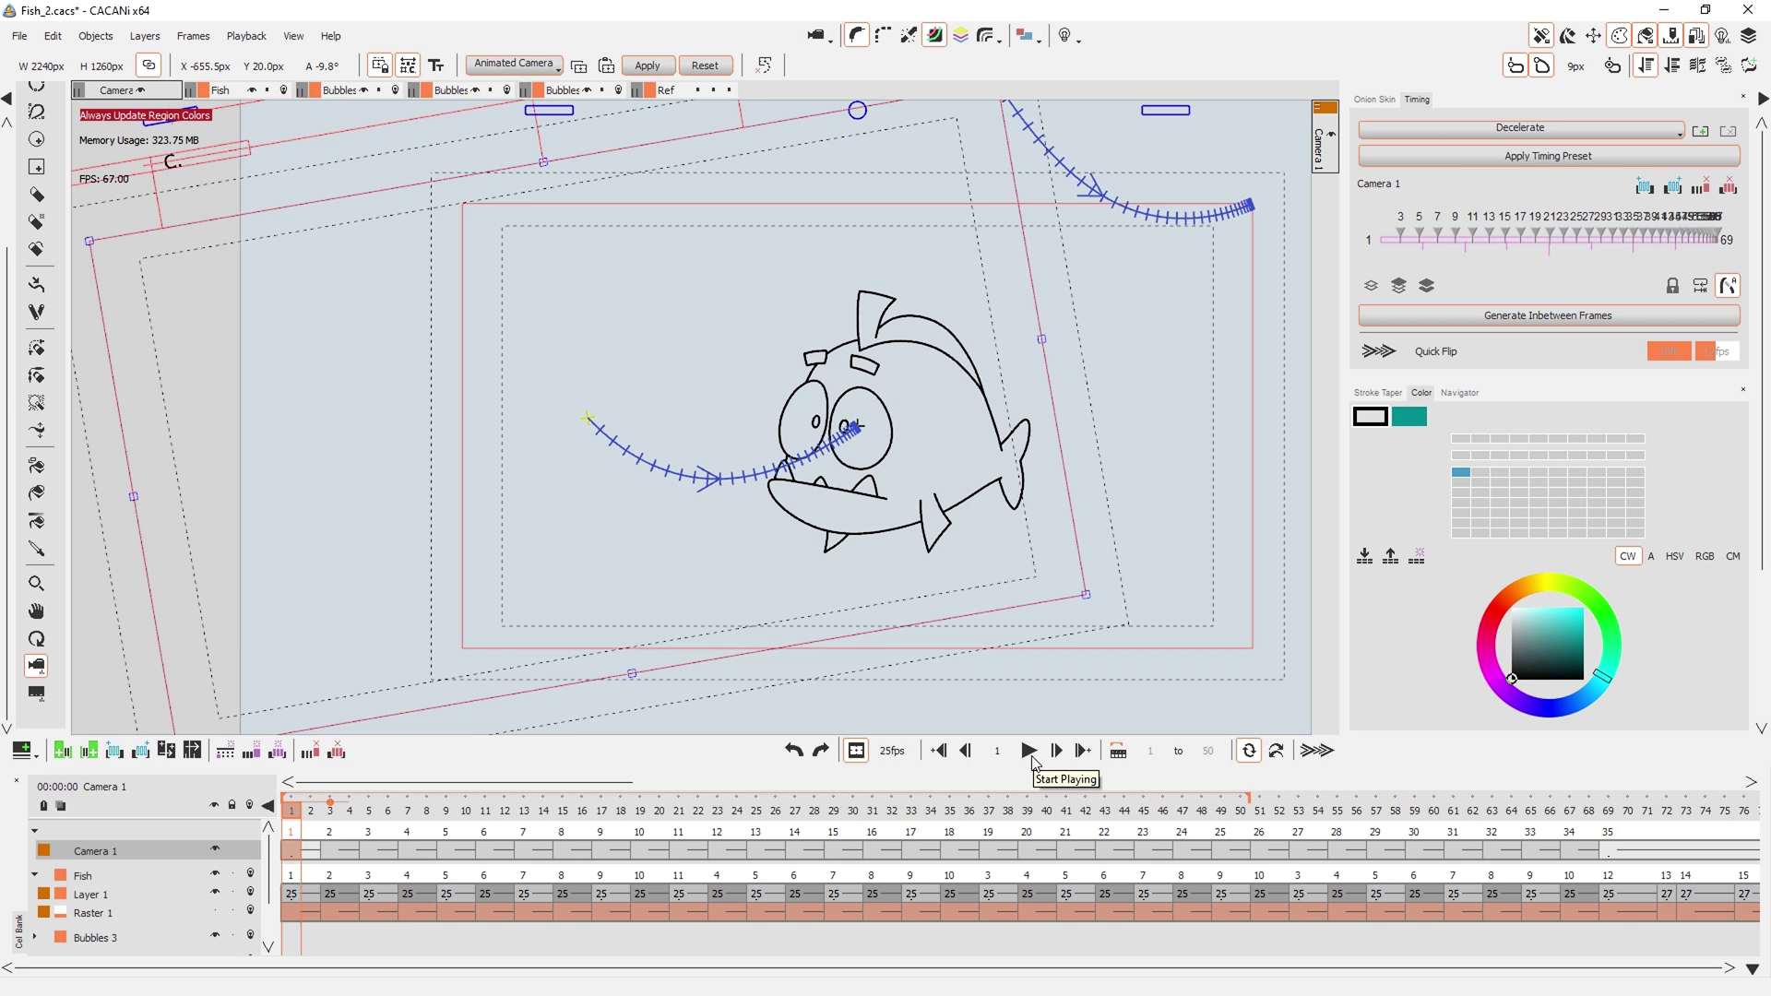
Play back the camera move and jump to a later frame to check it
left_click(1032, 751)
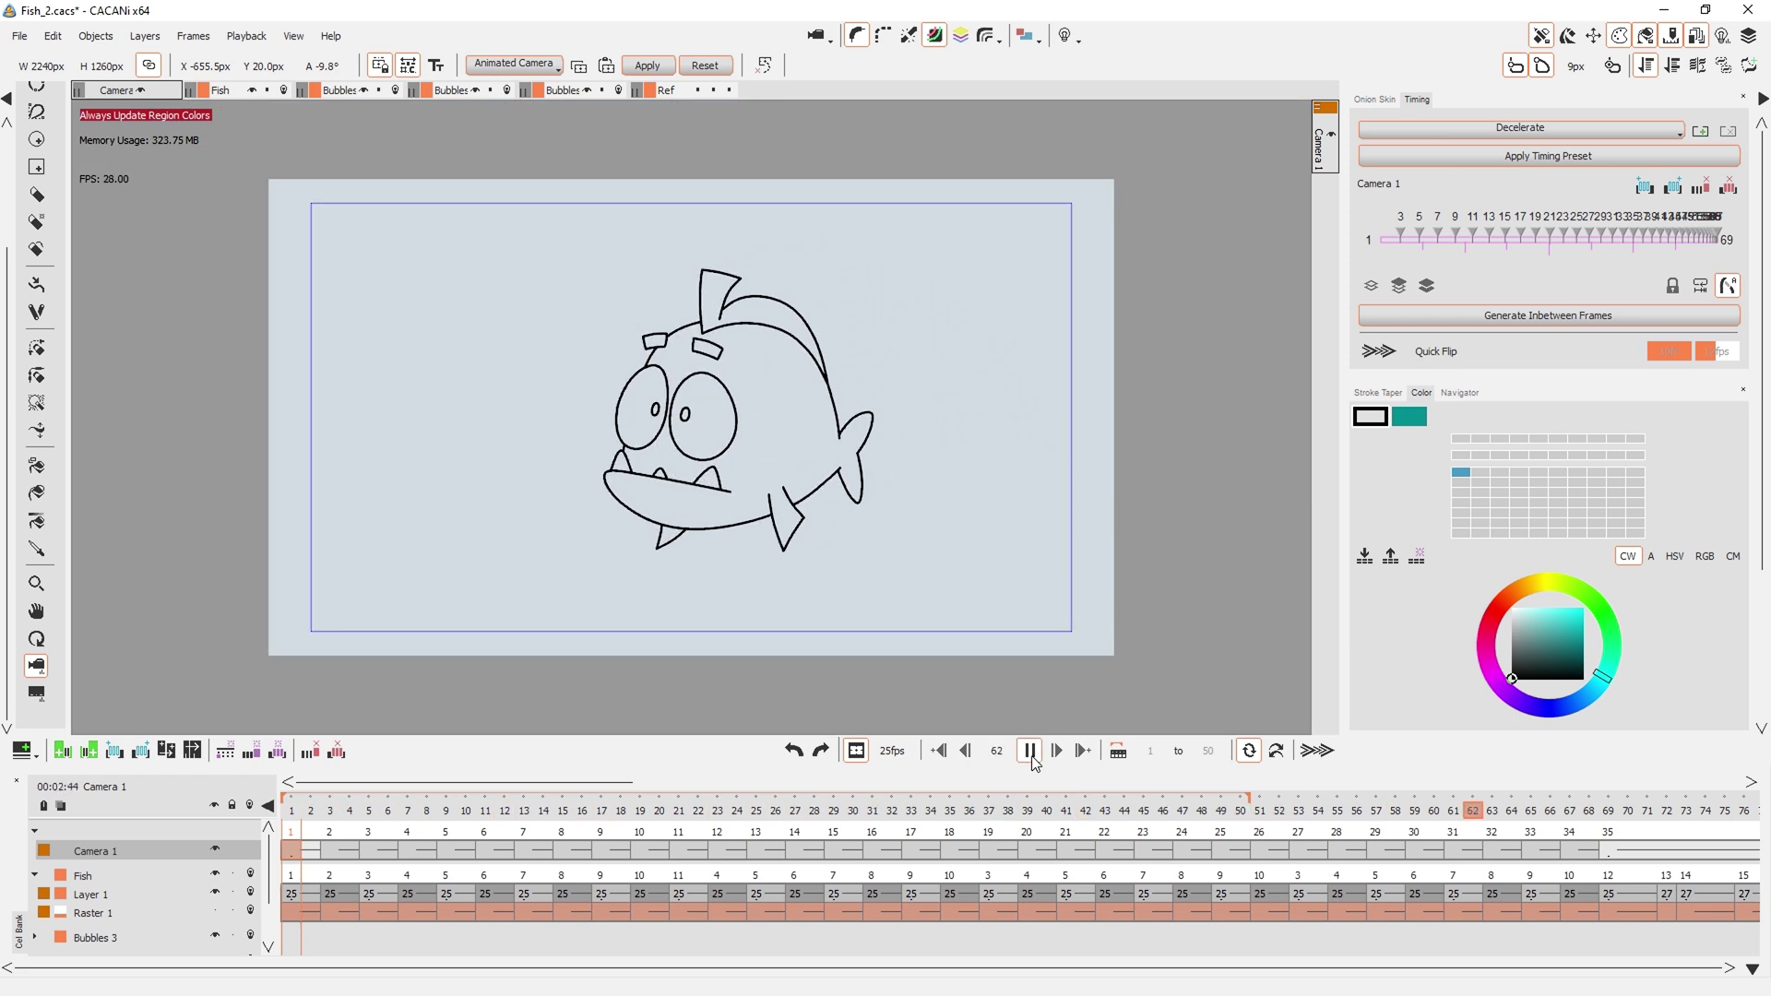
left_click(1031, 752)
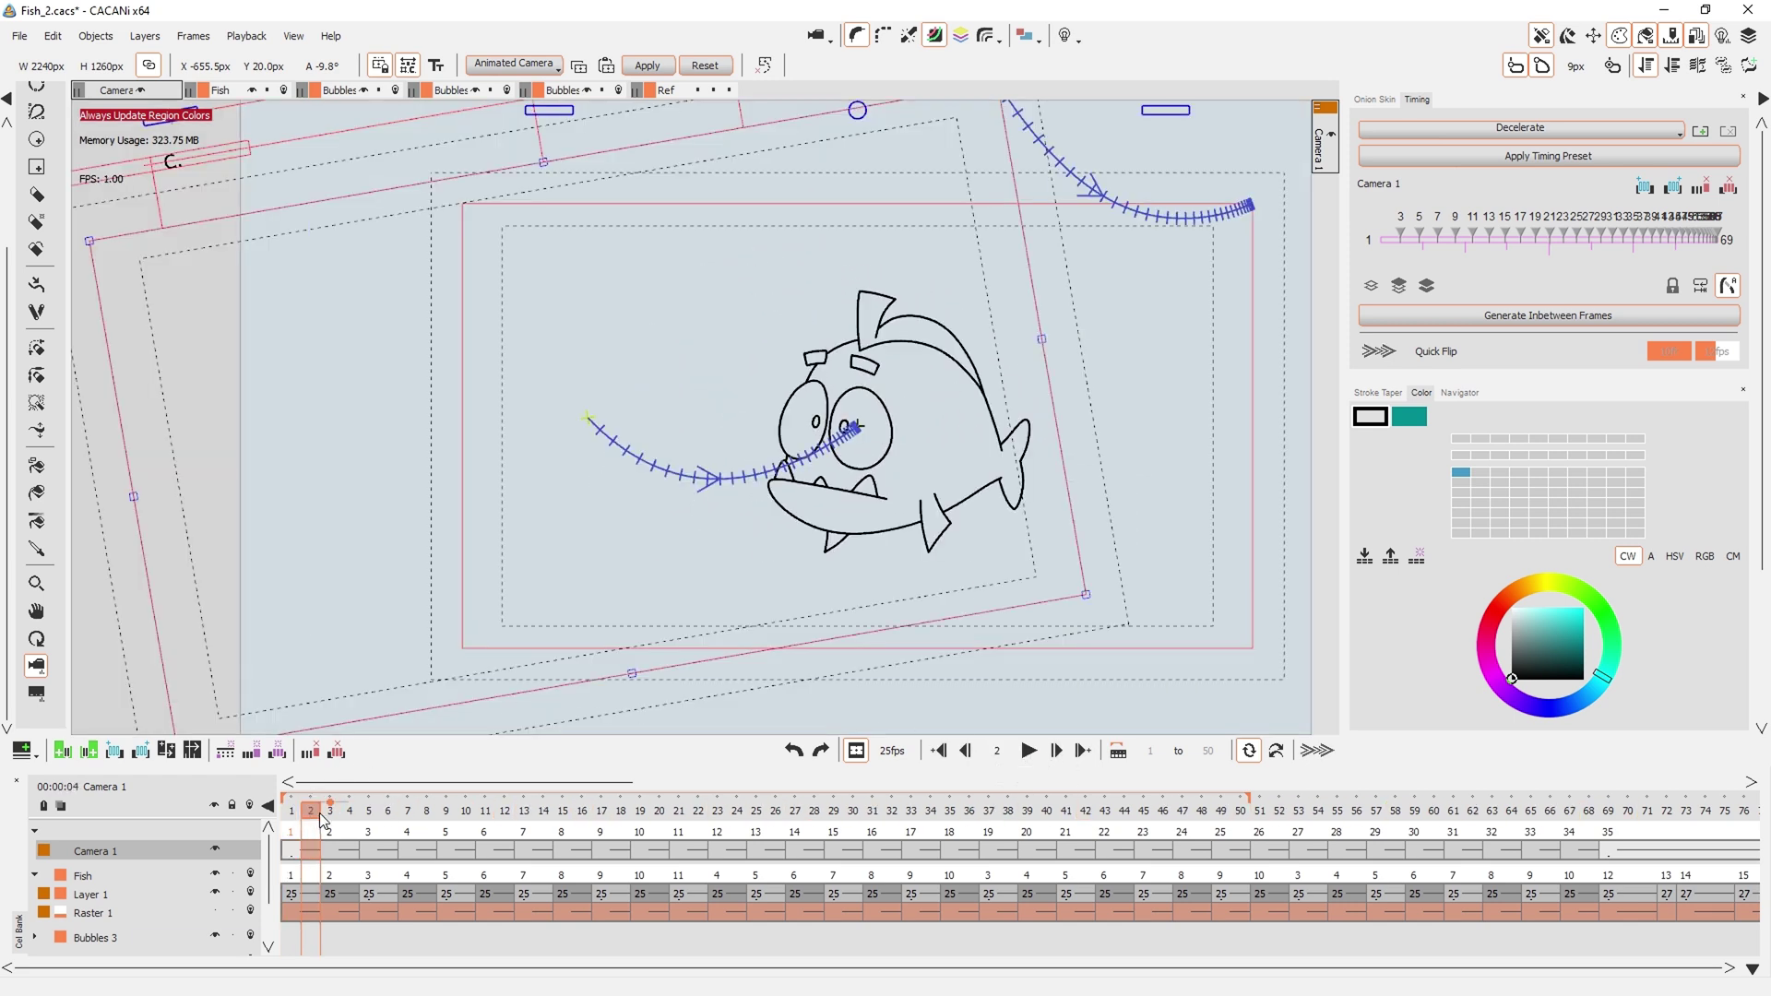
mouse_move(295, 805)
left_mouse_down()
mouse_move(1606, 806)
mouse_move(294, 805)
left_mouse_up()
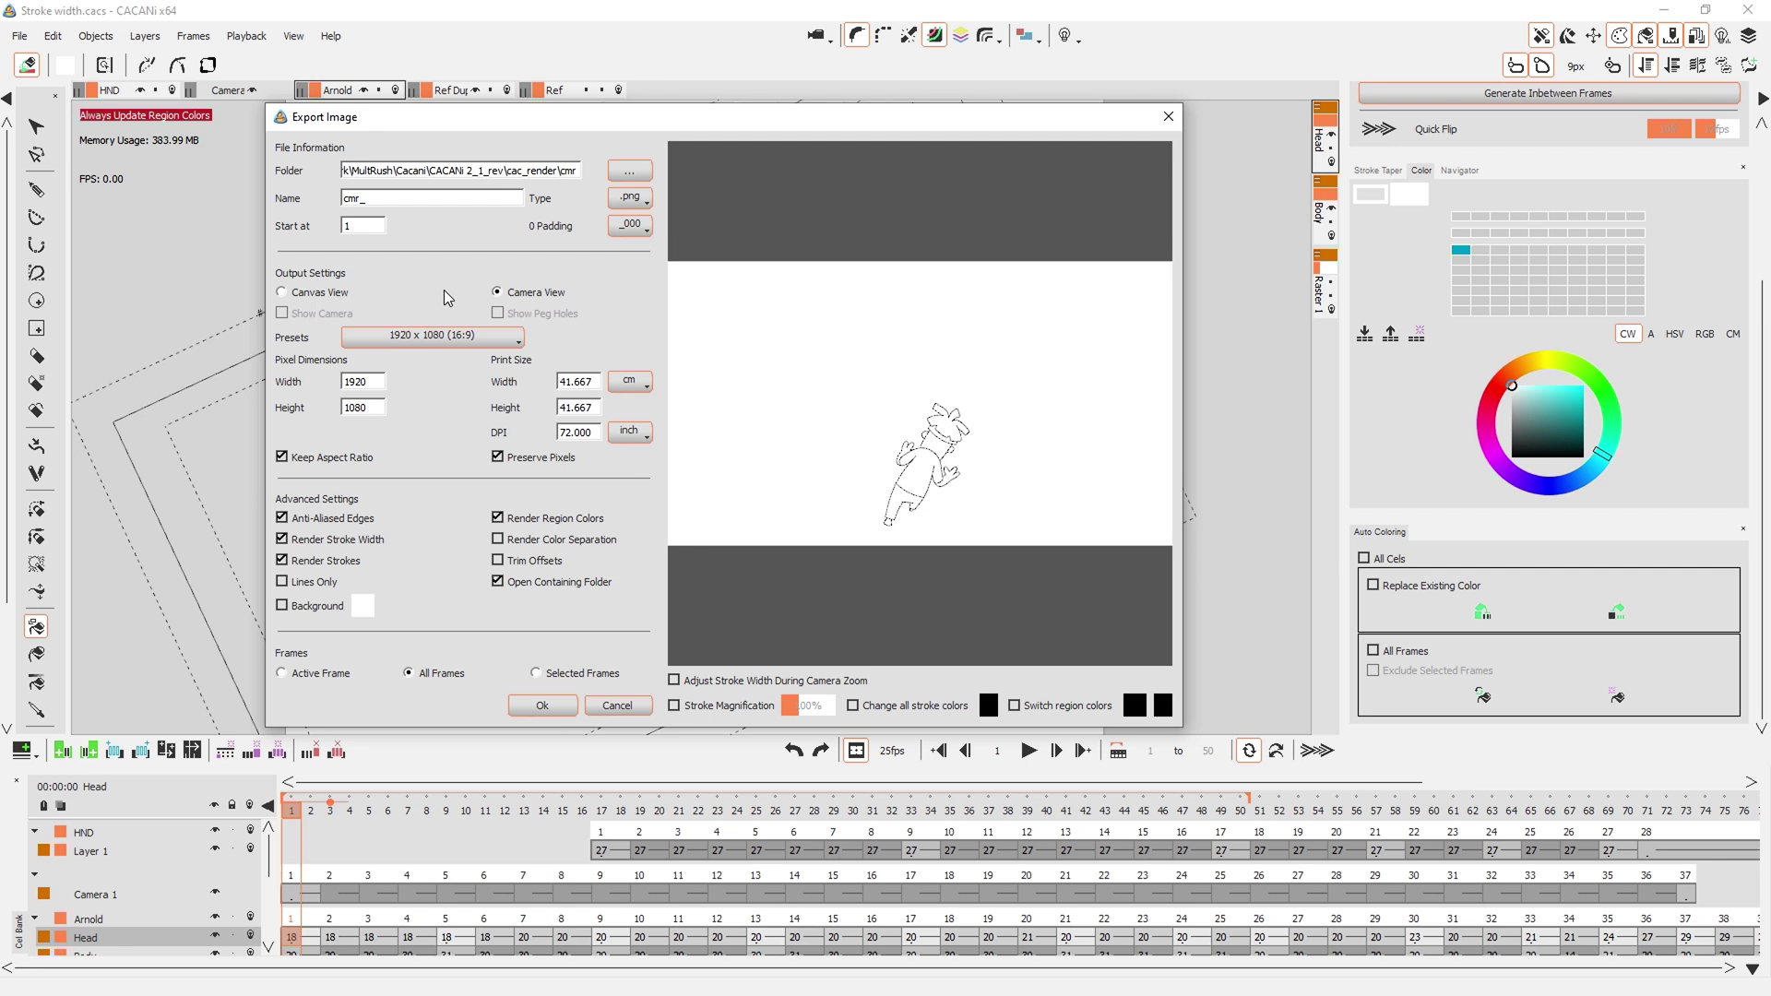
Pick the Camera - Multi Resolution size preset in the Export Image dialog
left_click(432, 335)
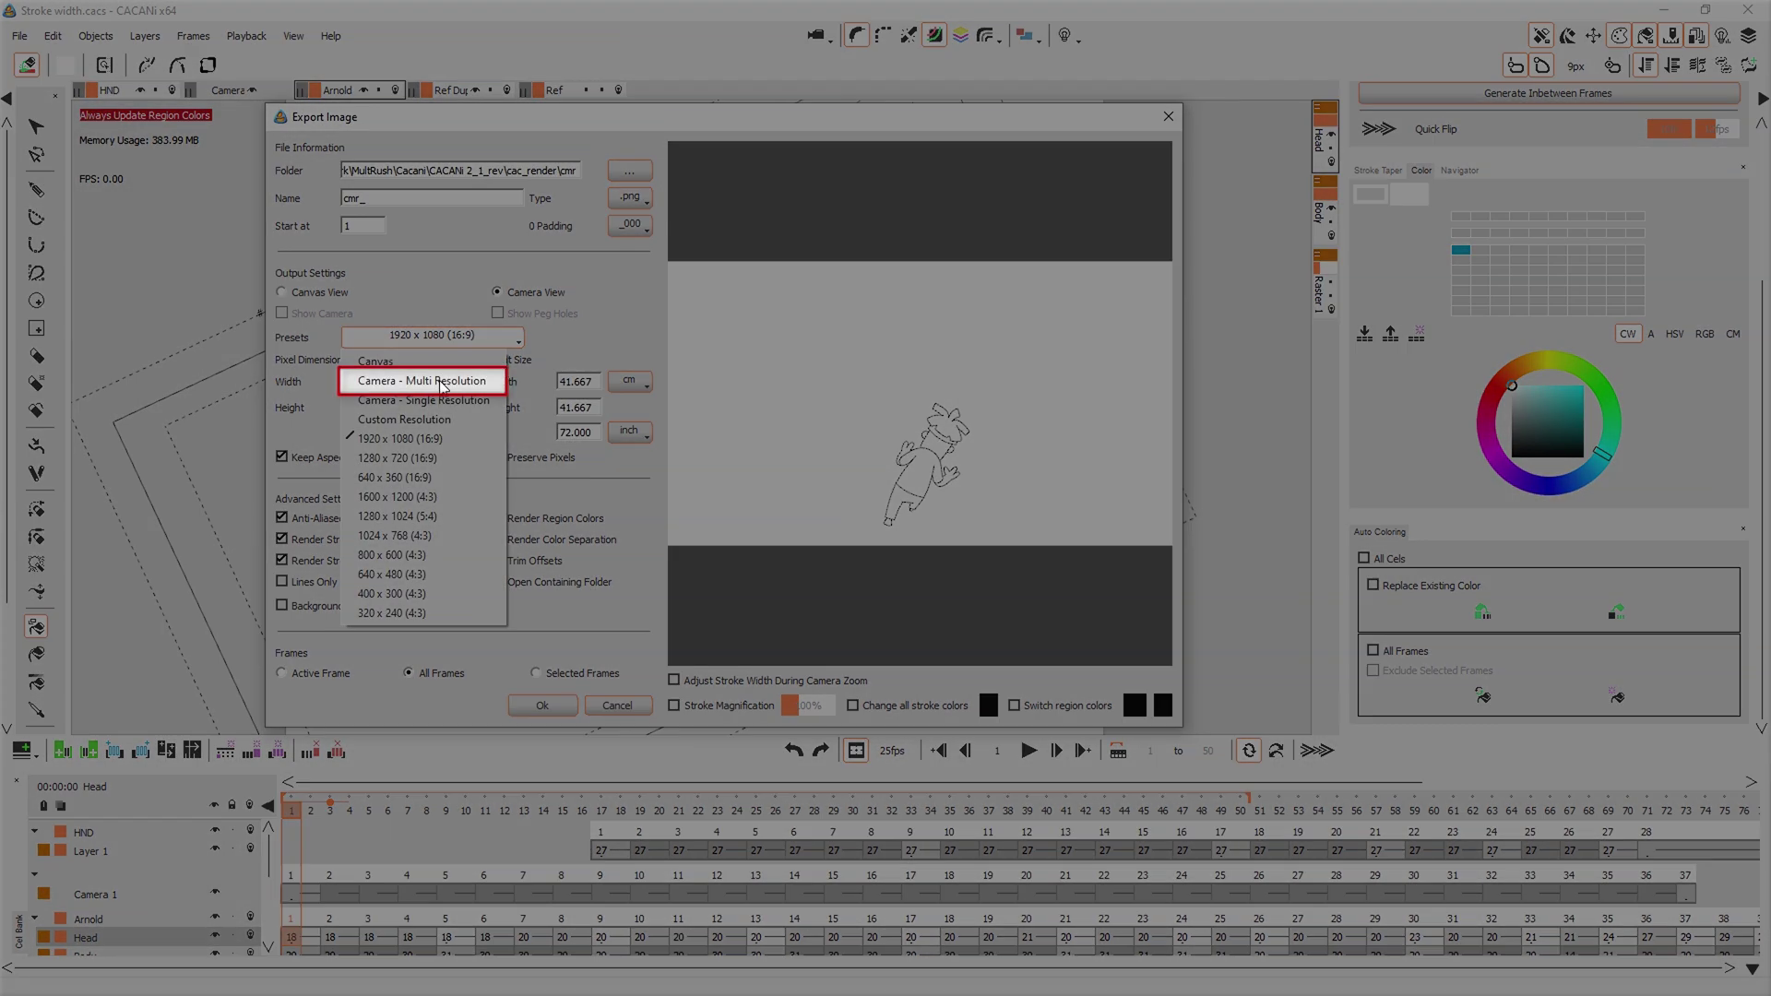
left_click(423, 381)
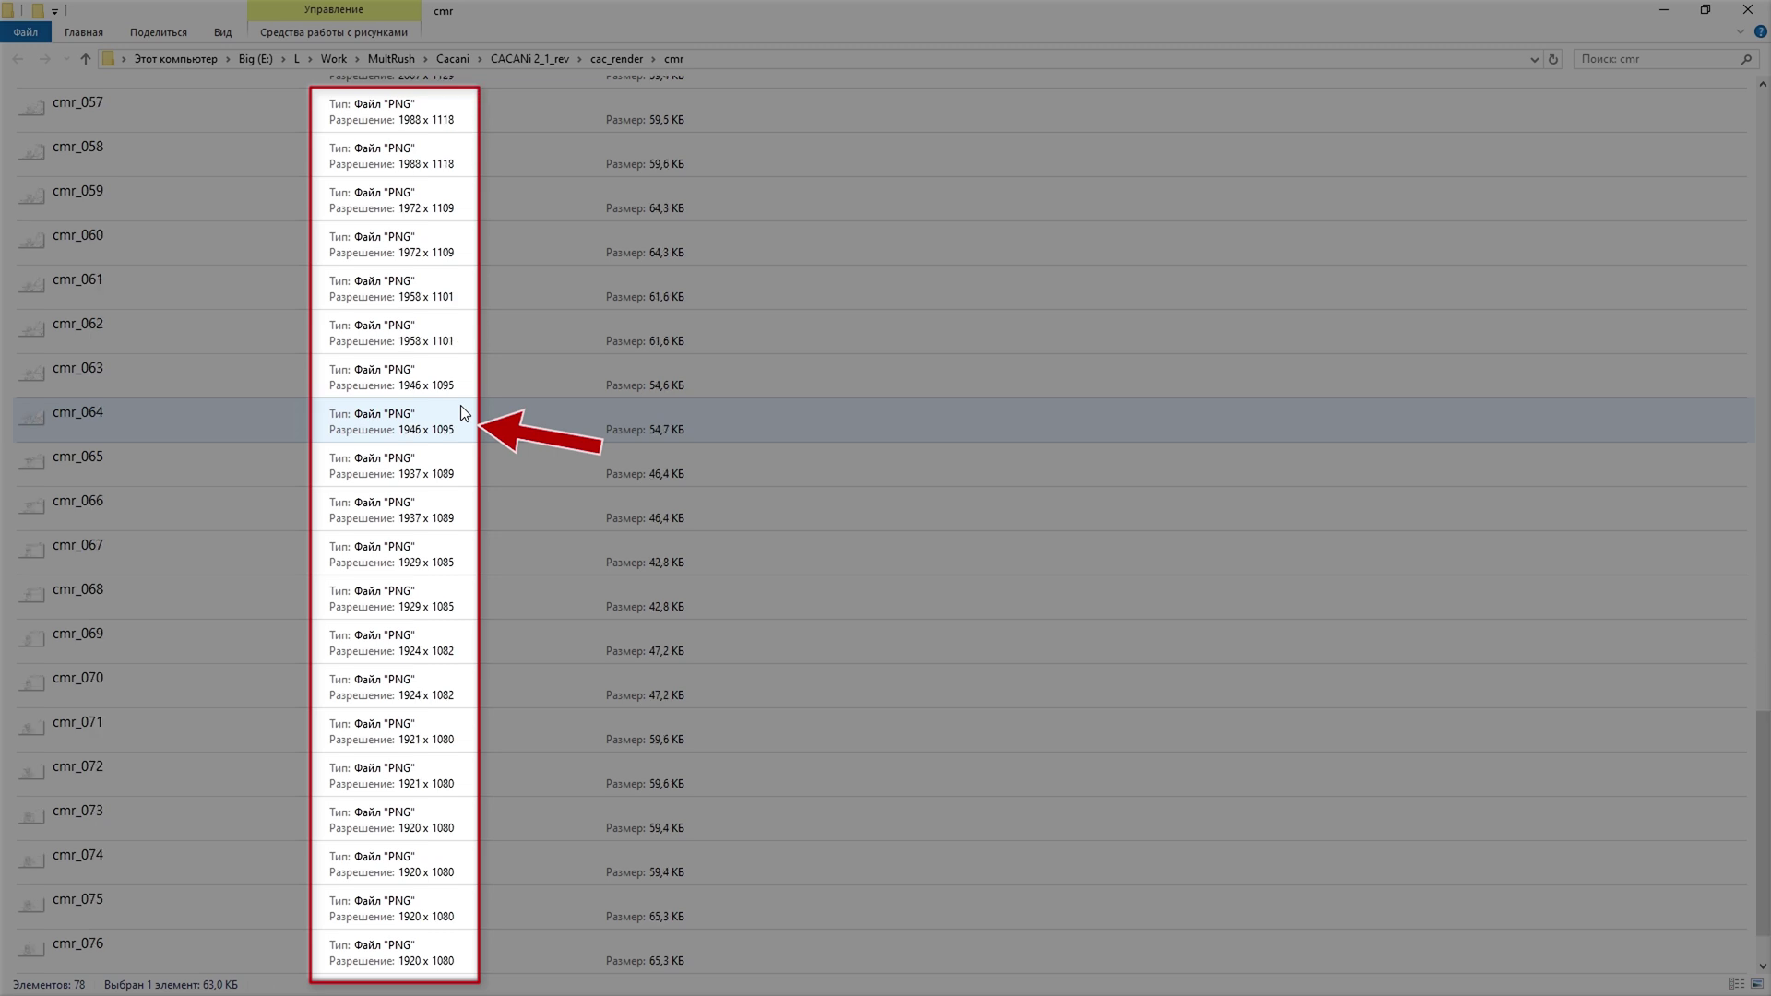
scroll(462, 405, "down", 1)
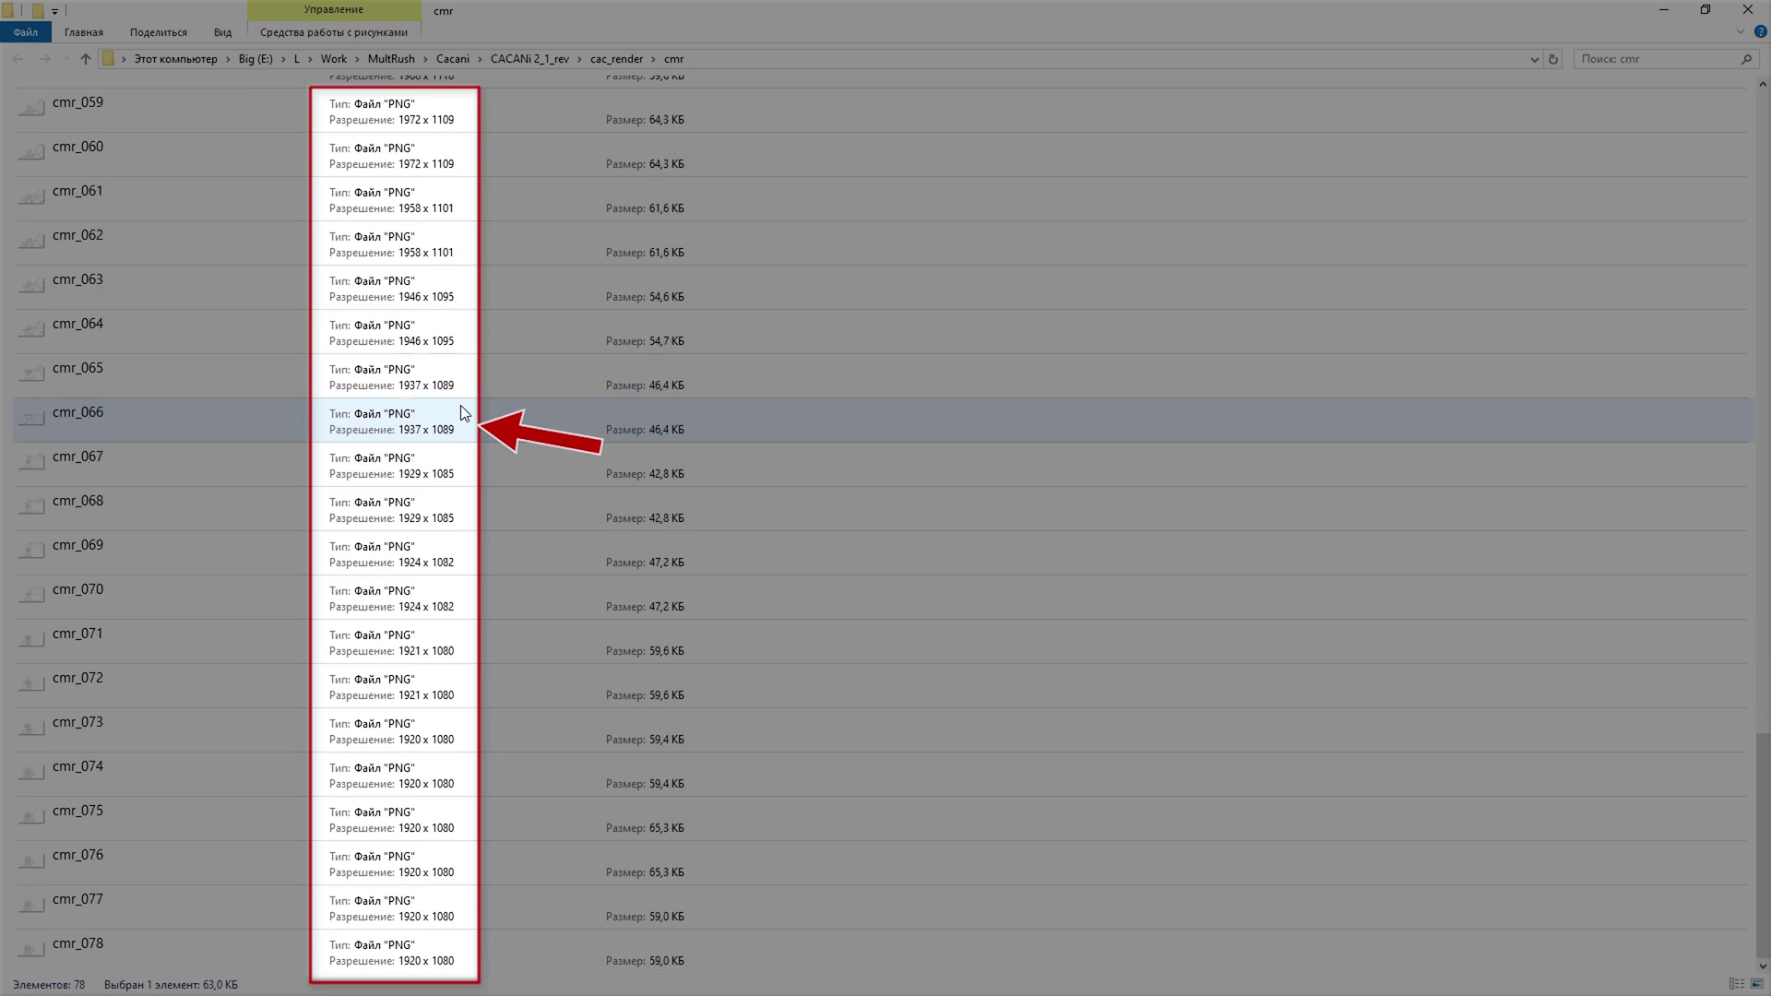
scroll(461, 406, "up", 20)
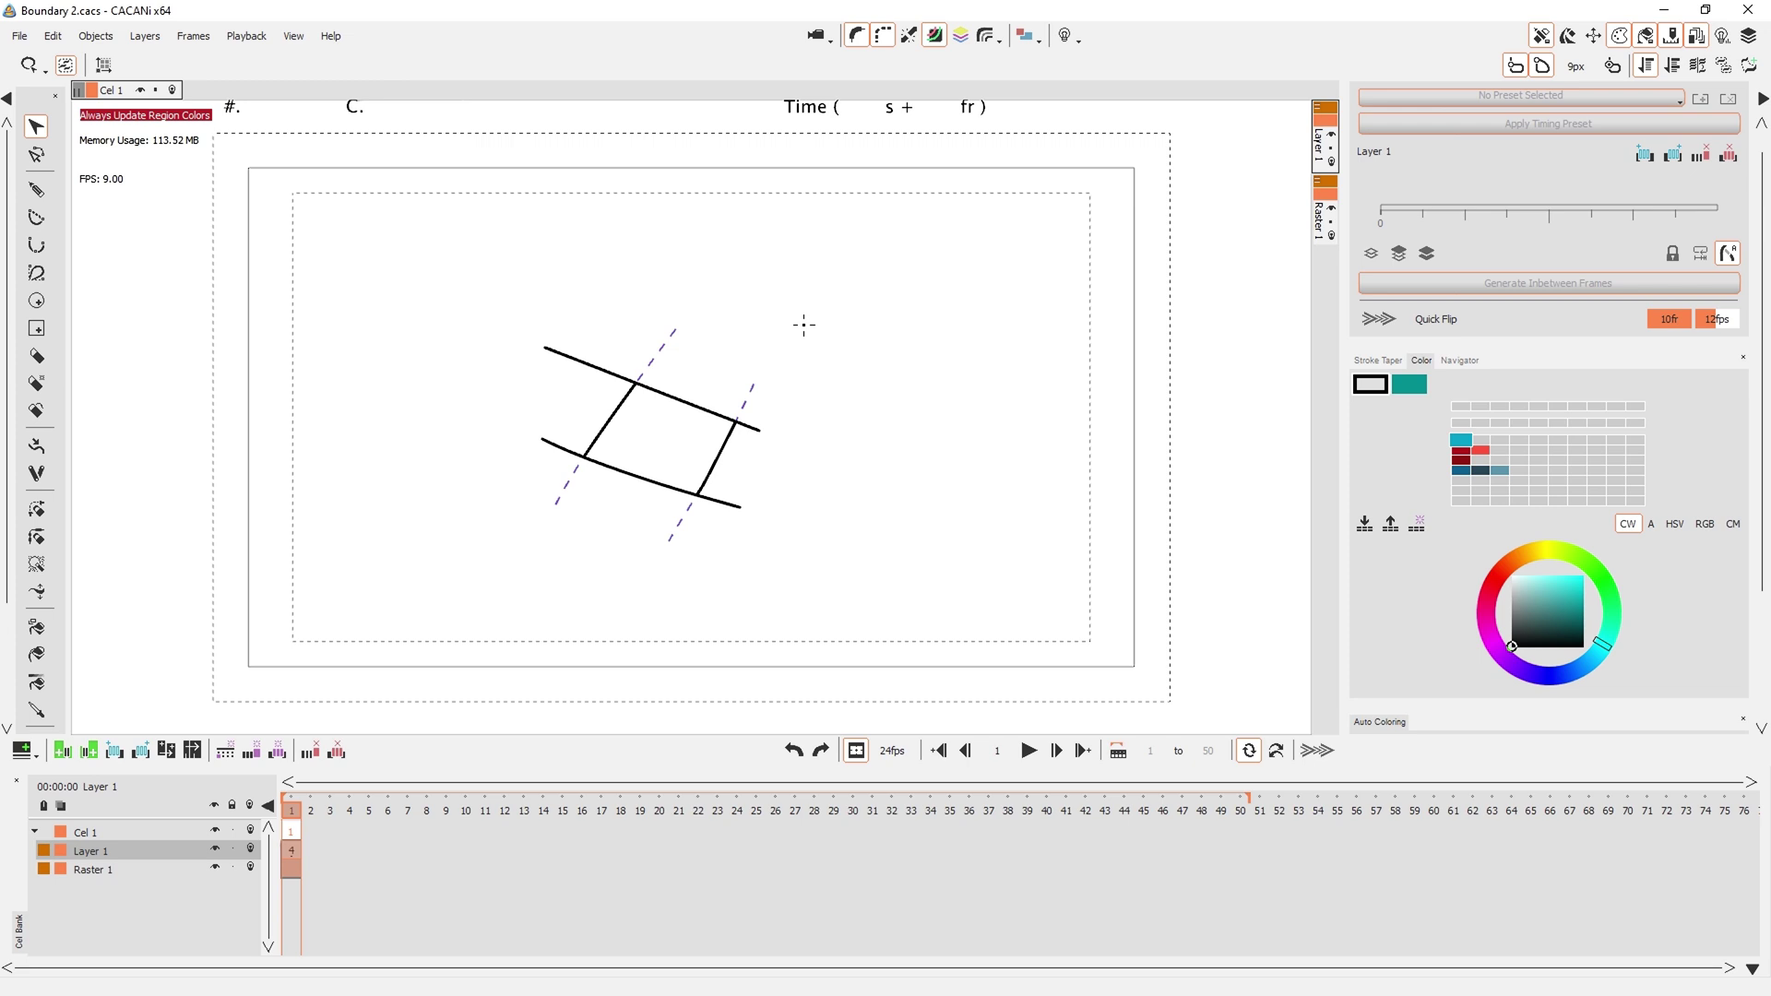
Box-select the box's strokes and apply Link Boundary / Occlusion Strokes
left_click_drag(677, 302, 616, 401)
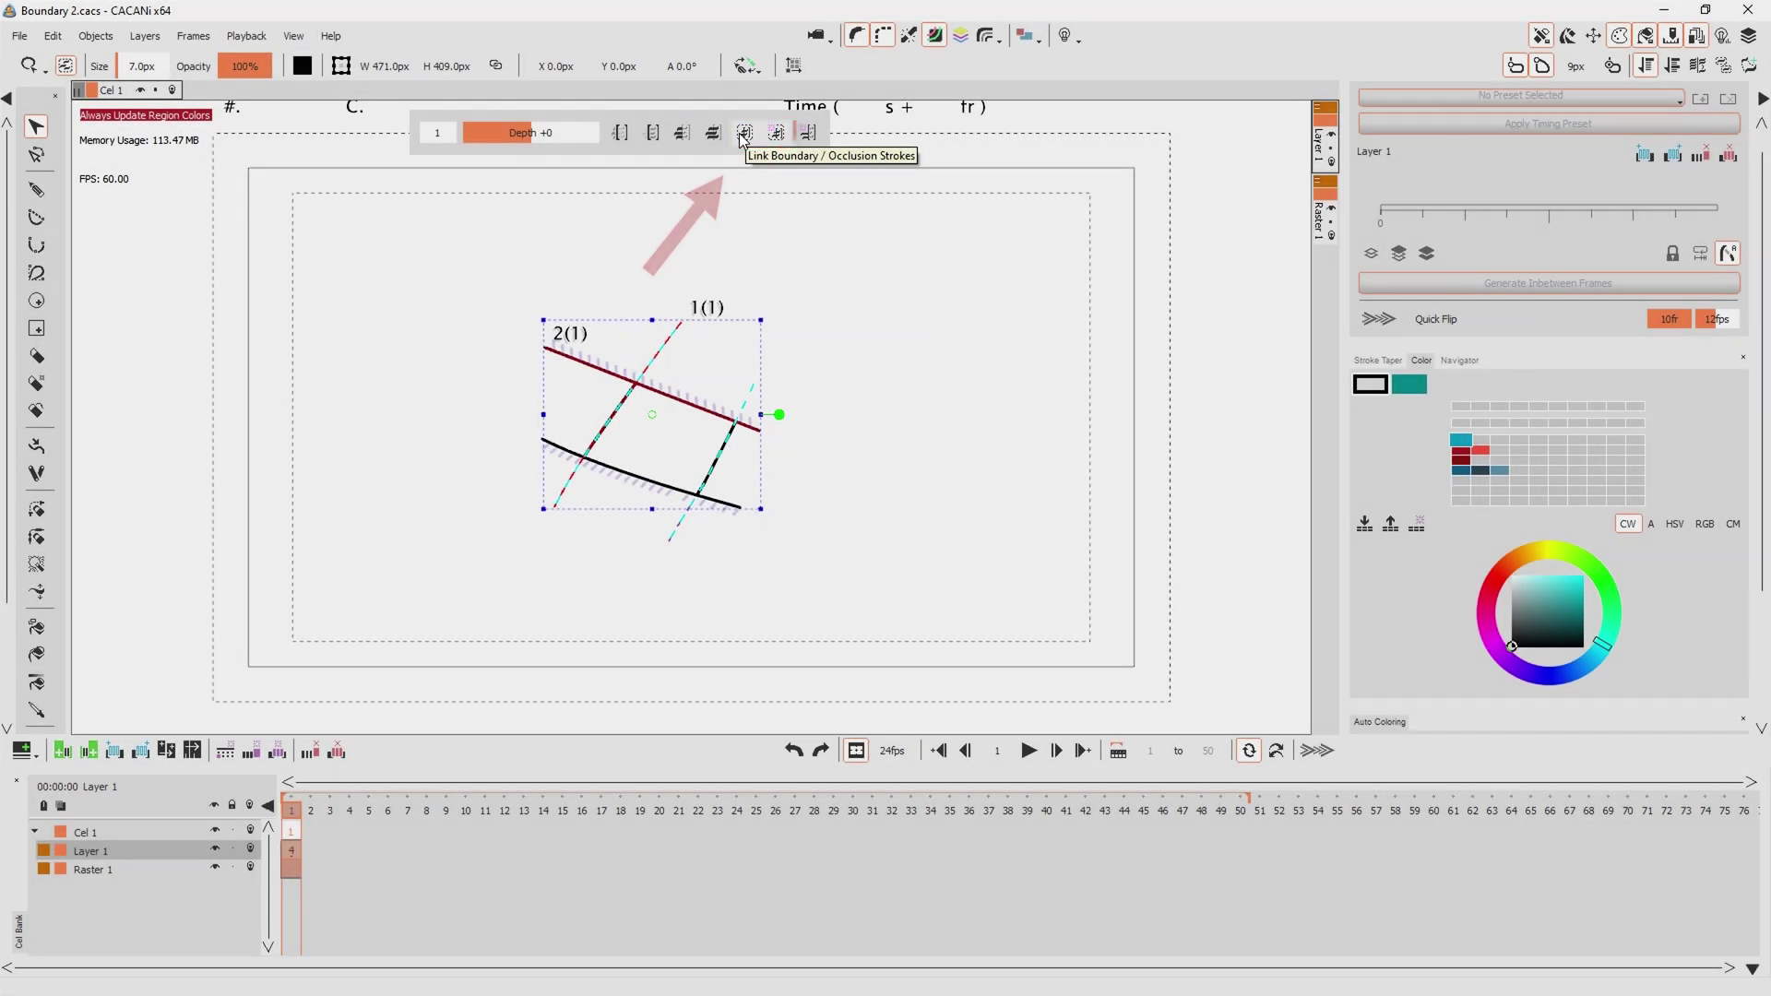
left_click(742, 133)
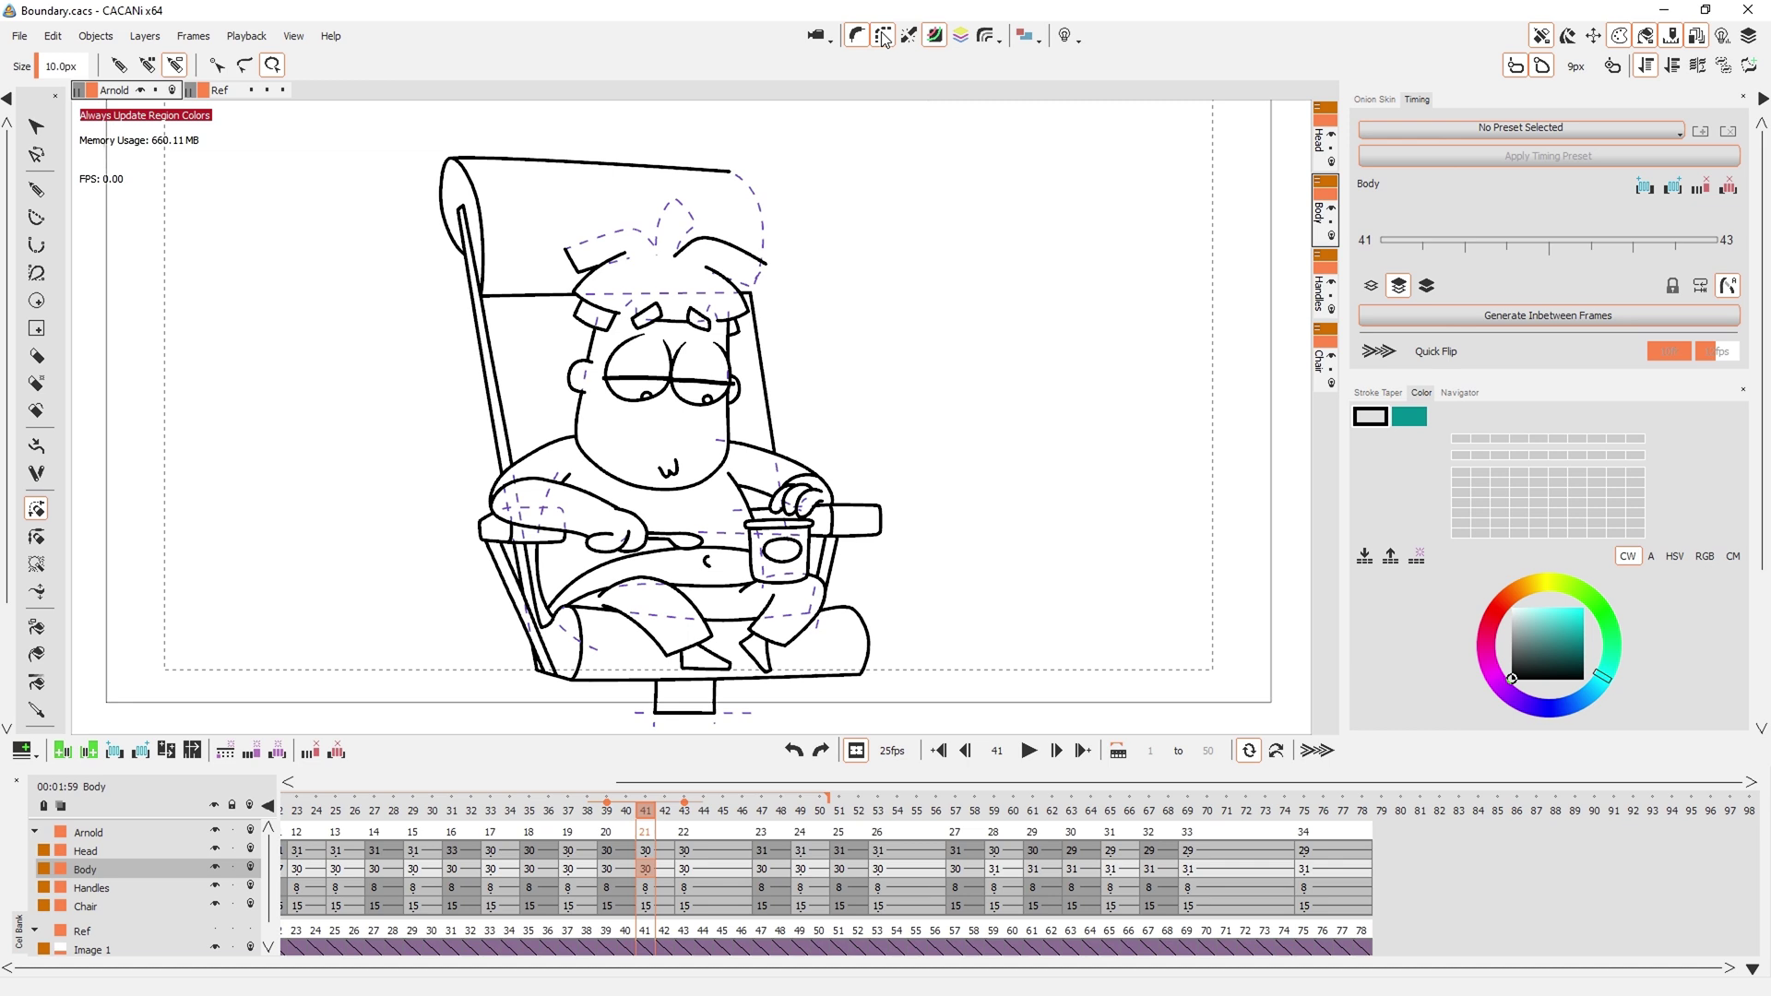
scroll(748, 283, "up", 2)
scroll(747, 284, "up", 2)
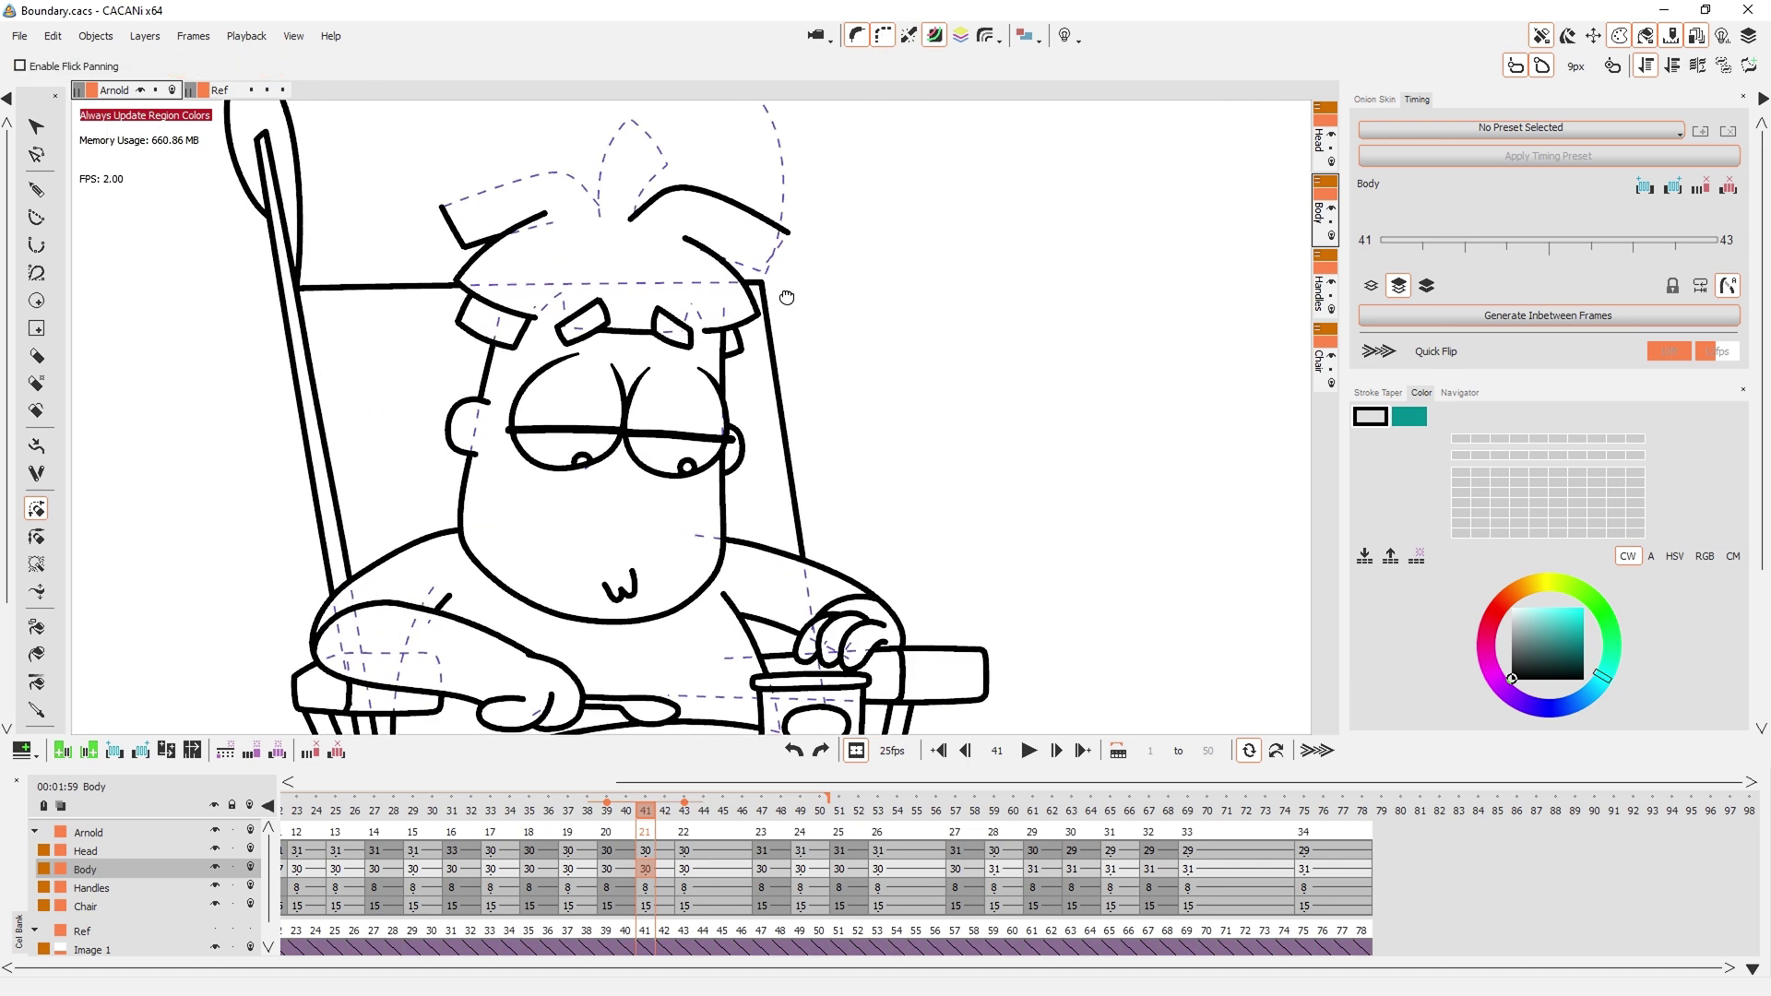
Zoom in on the character's head and switch to the Select tool (V)
left_click_drag(782, 297, 822, 371)
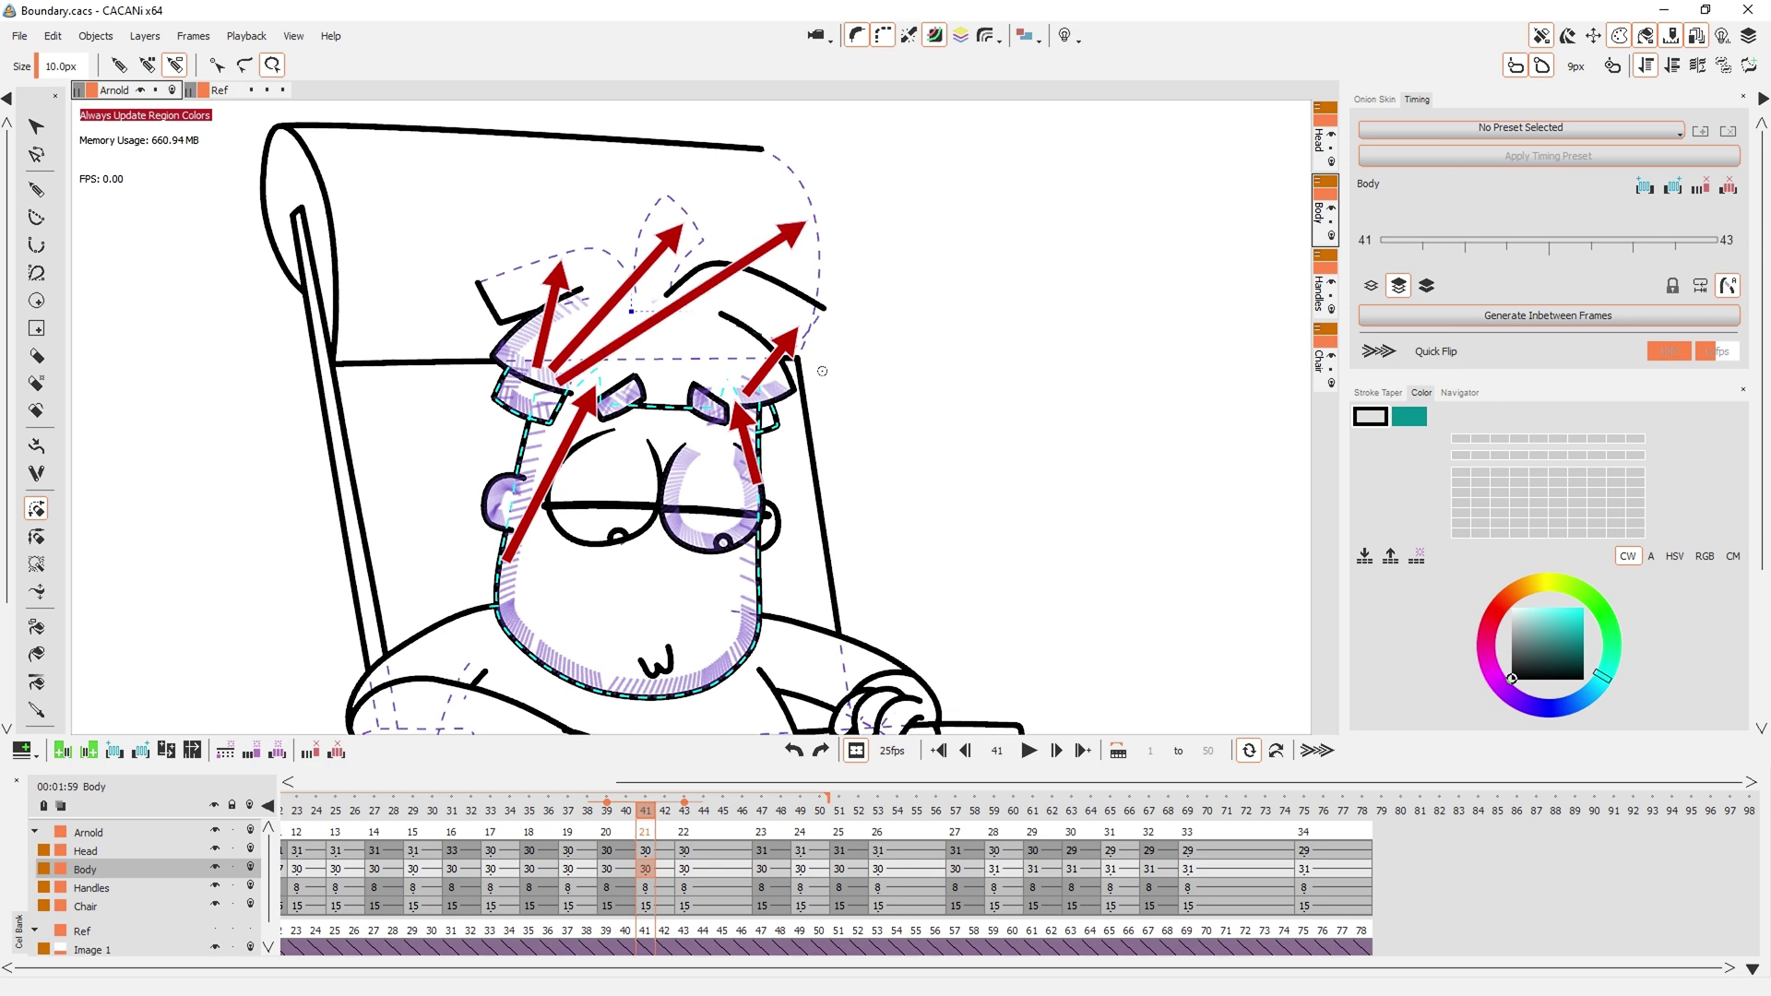
key("v")
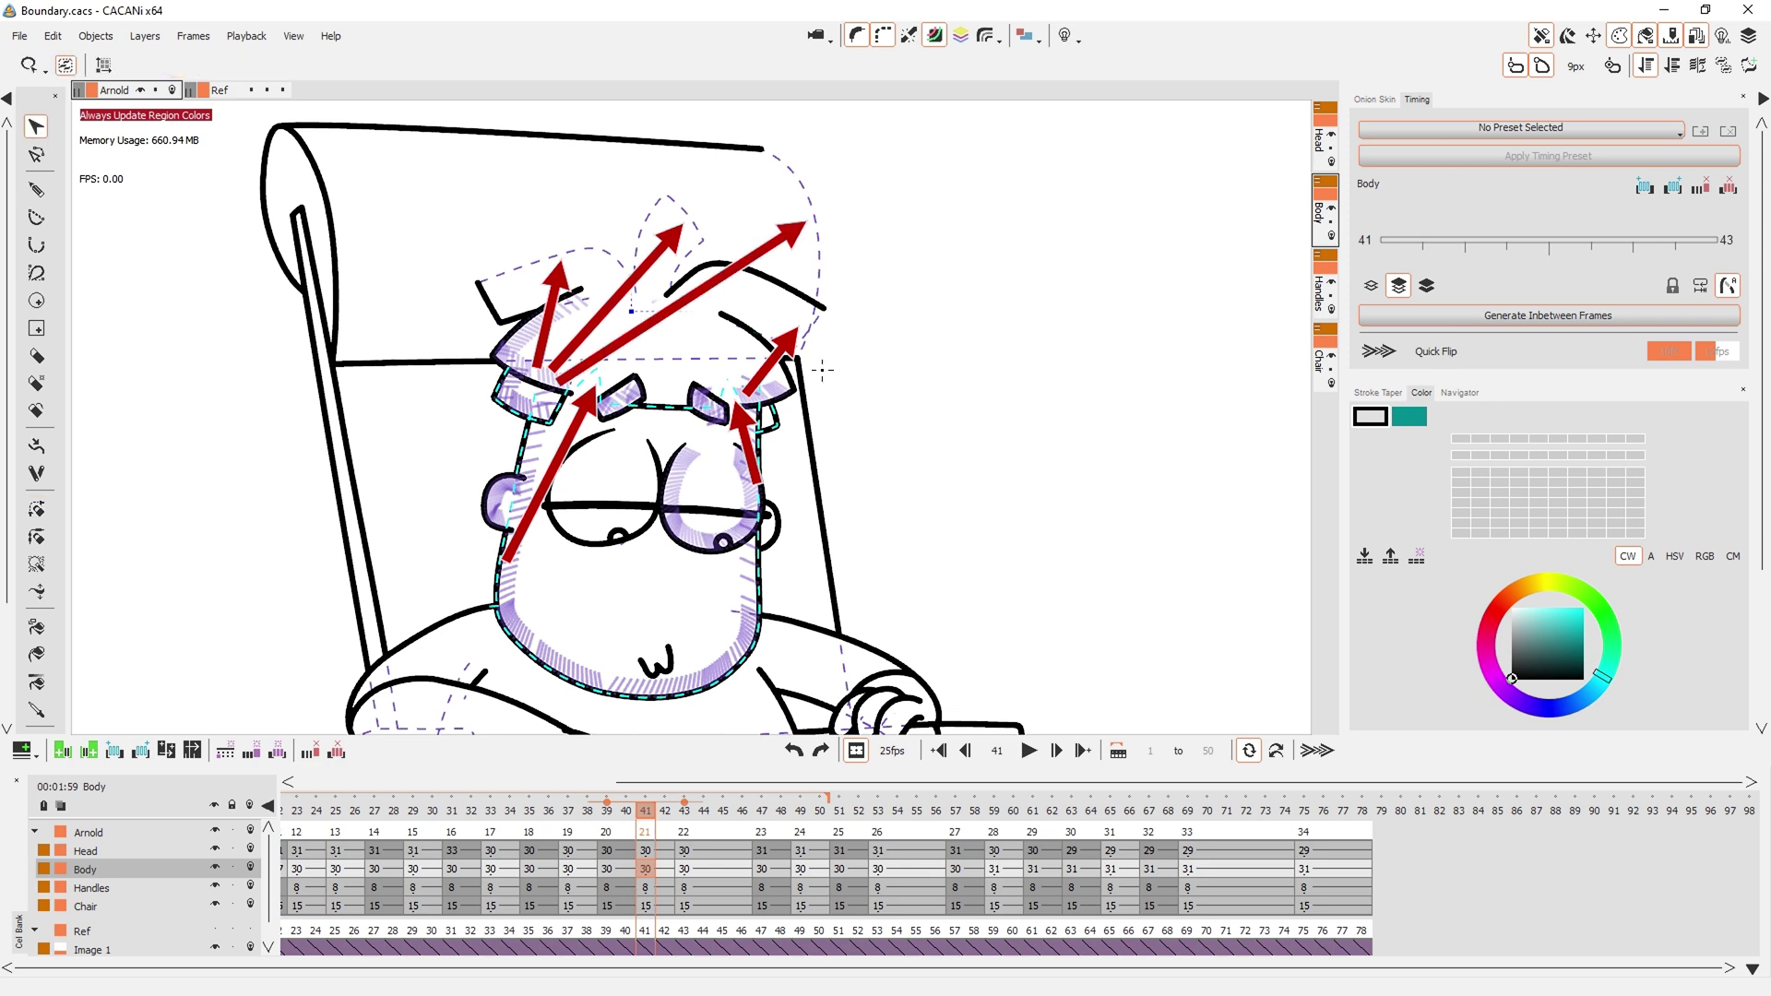
Select the top tuft and side hair strokes and link them to the boundary
left_click(757, 346)
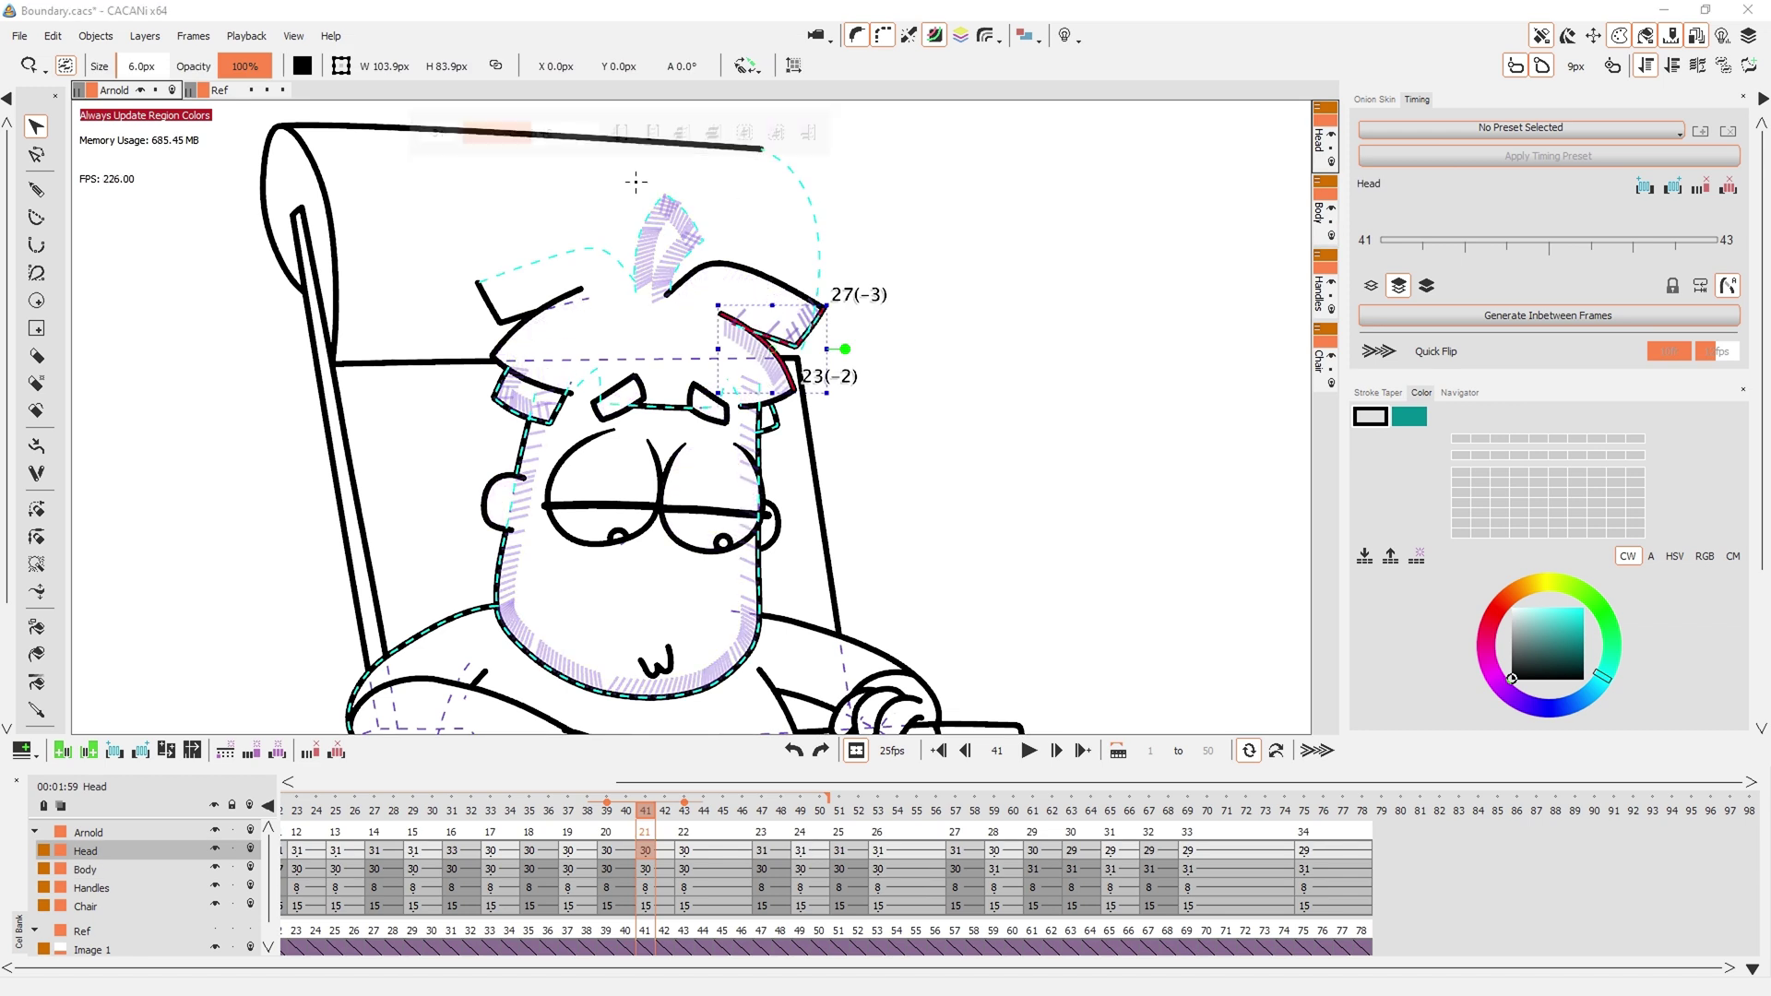
mouse_move(616, 194)
left_mouse_down()
mouse_move(593, 226)
mouse_move(671, 258)
left_mouse_up()
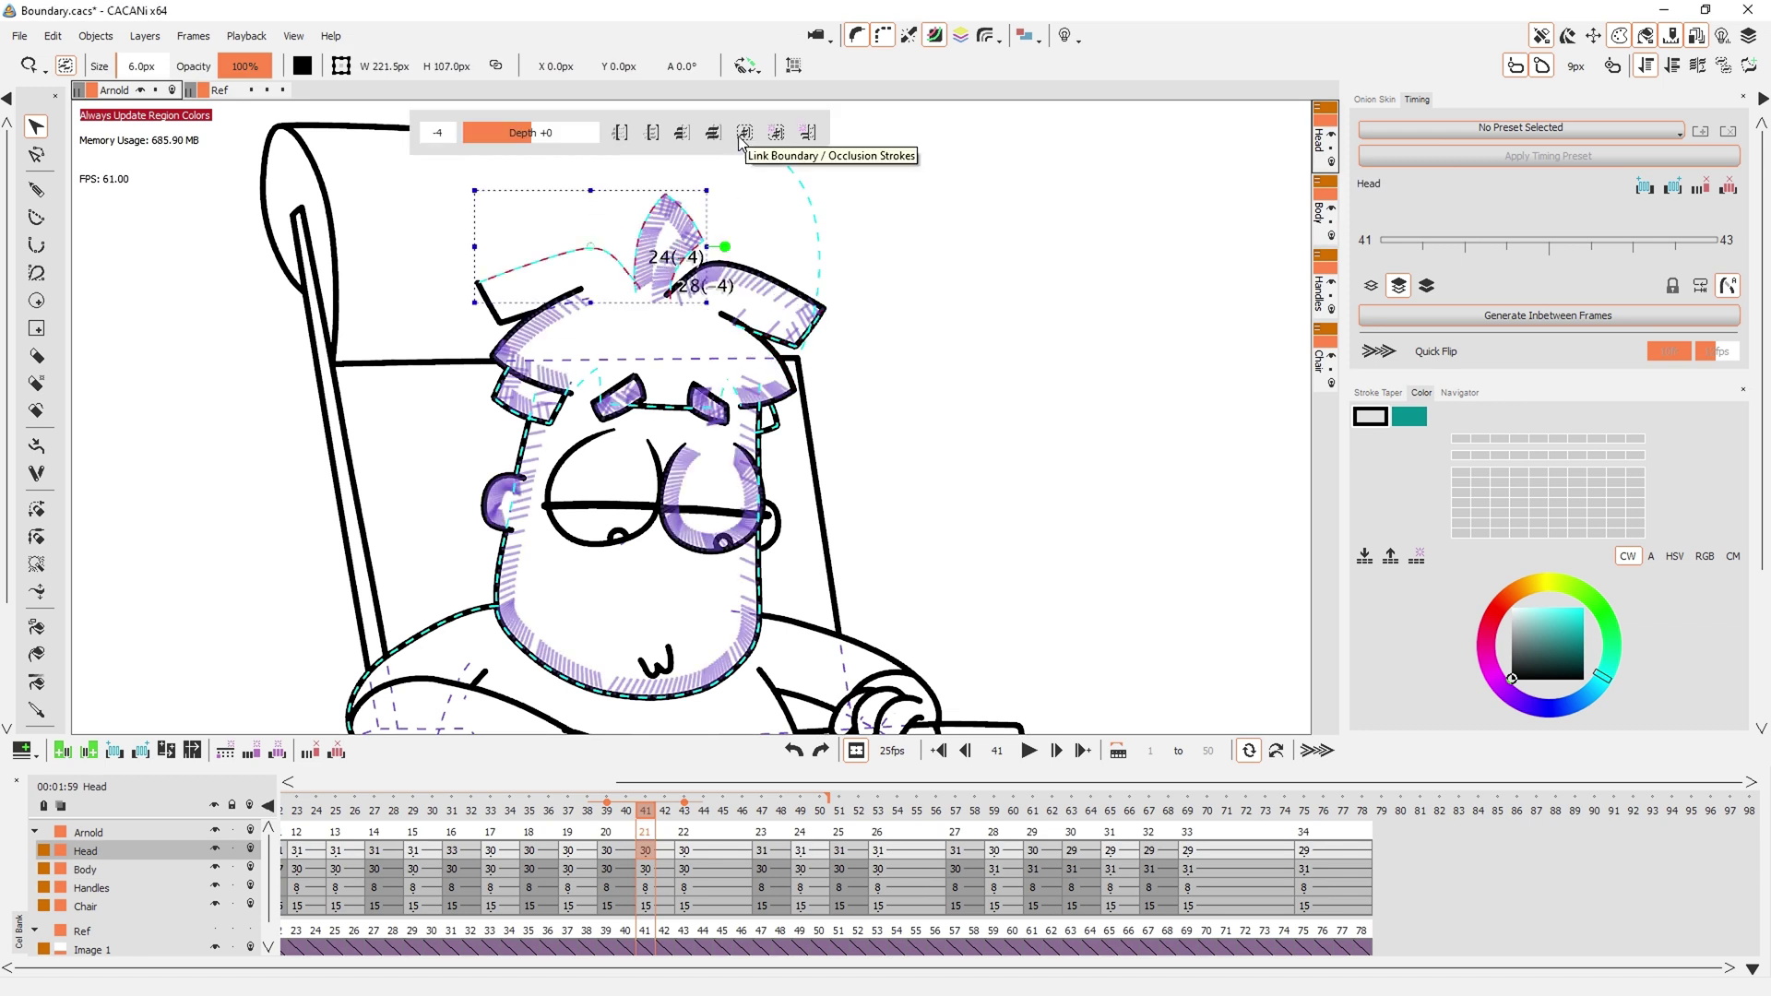
left_click(720, 187)
left_click(708, 236)
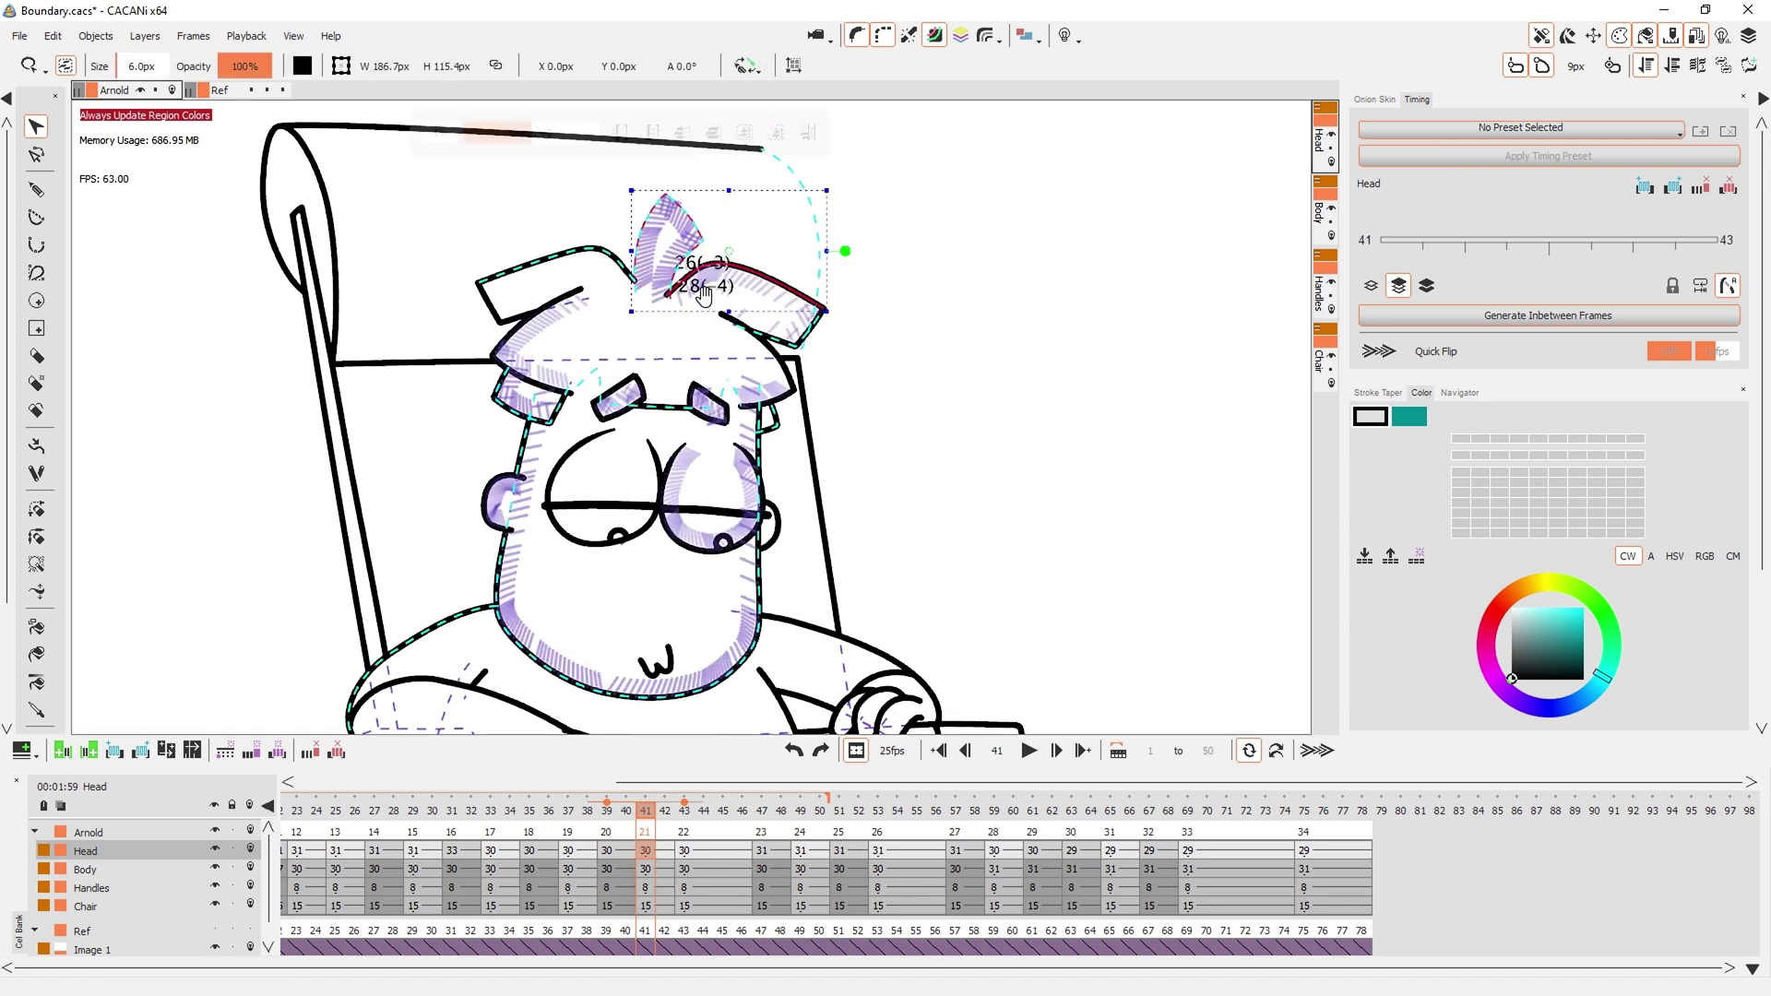
left_click(747, 134)
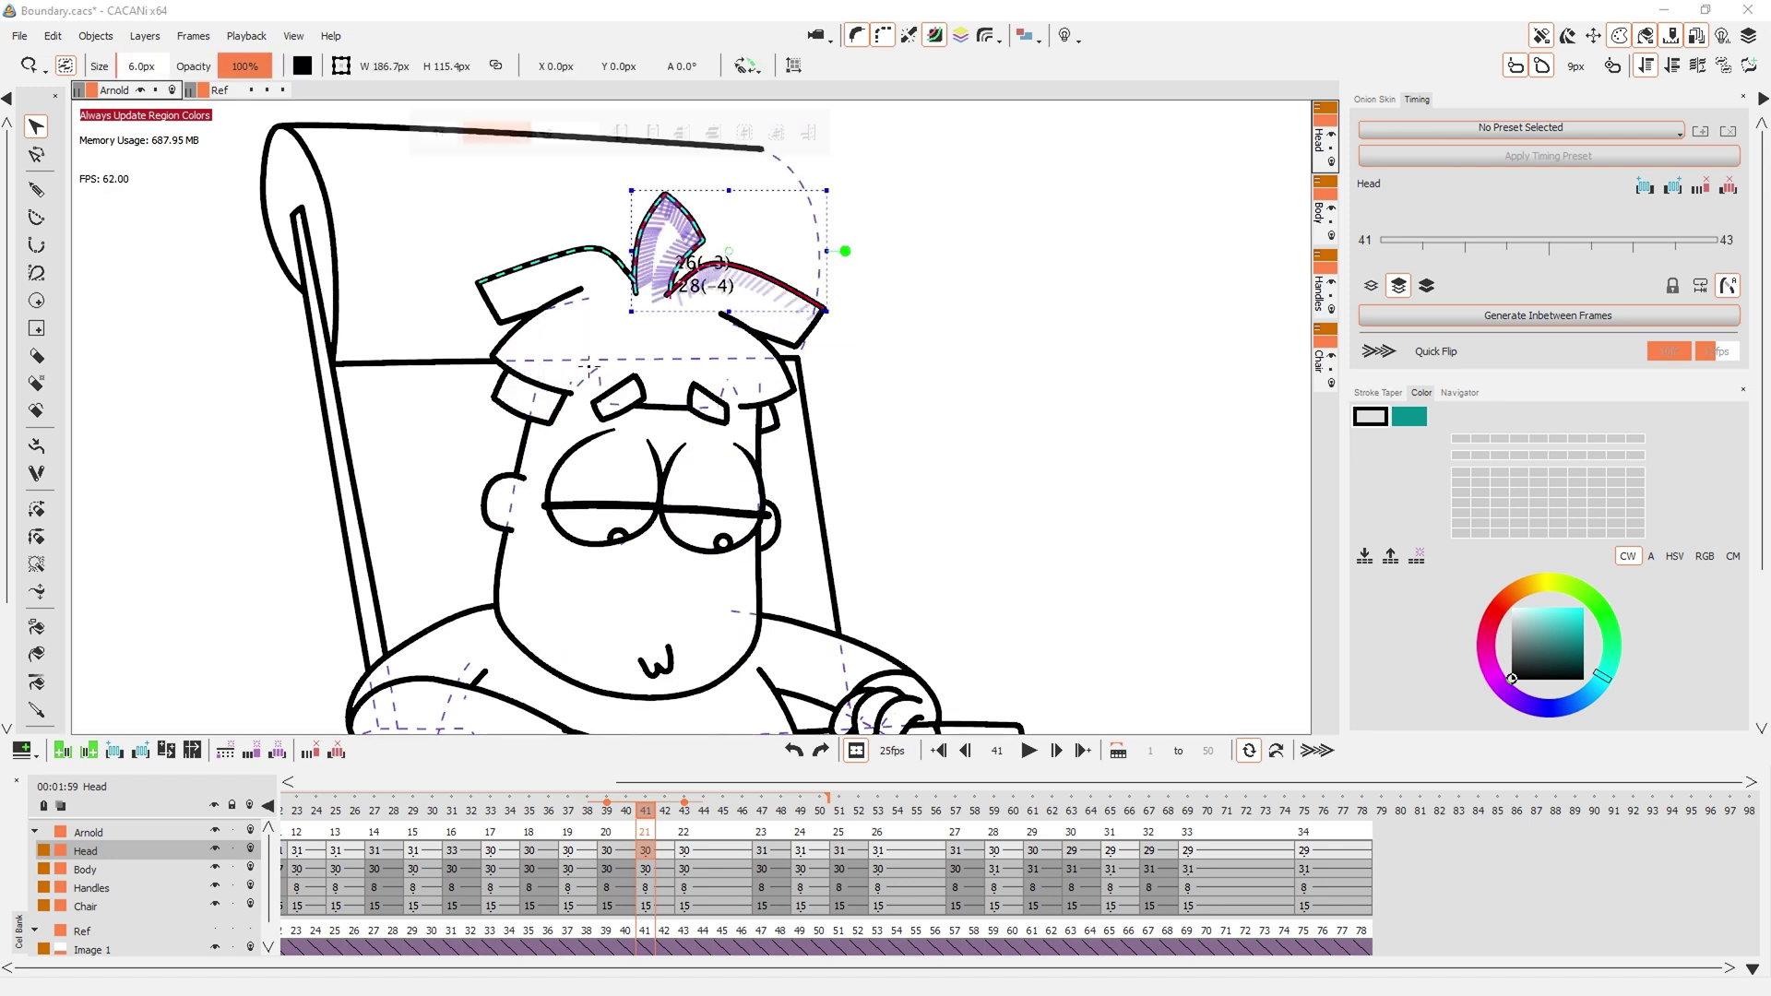
Link each of the two eyebrow strokes to the boundary
left_click(615, 413)
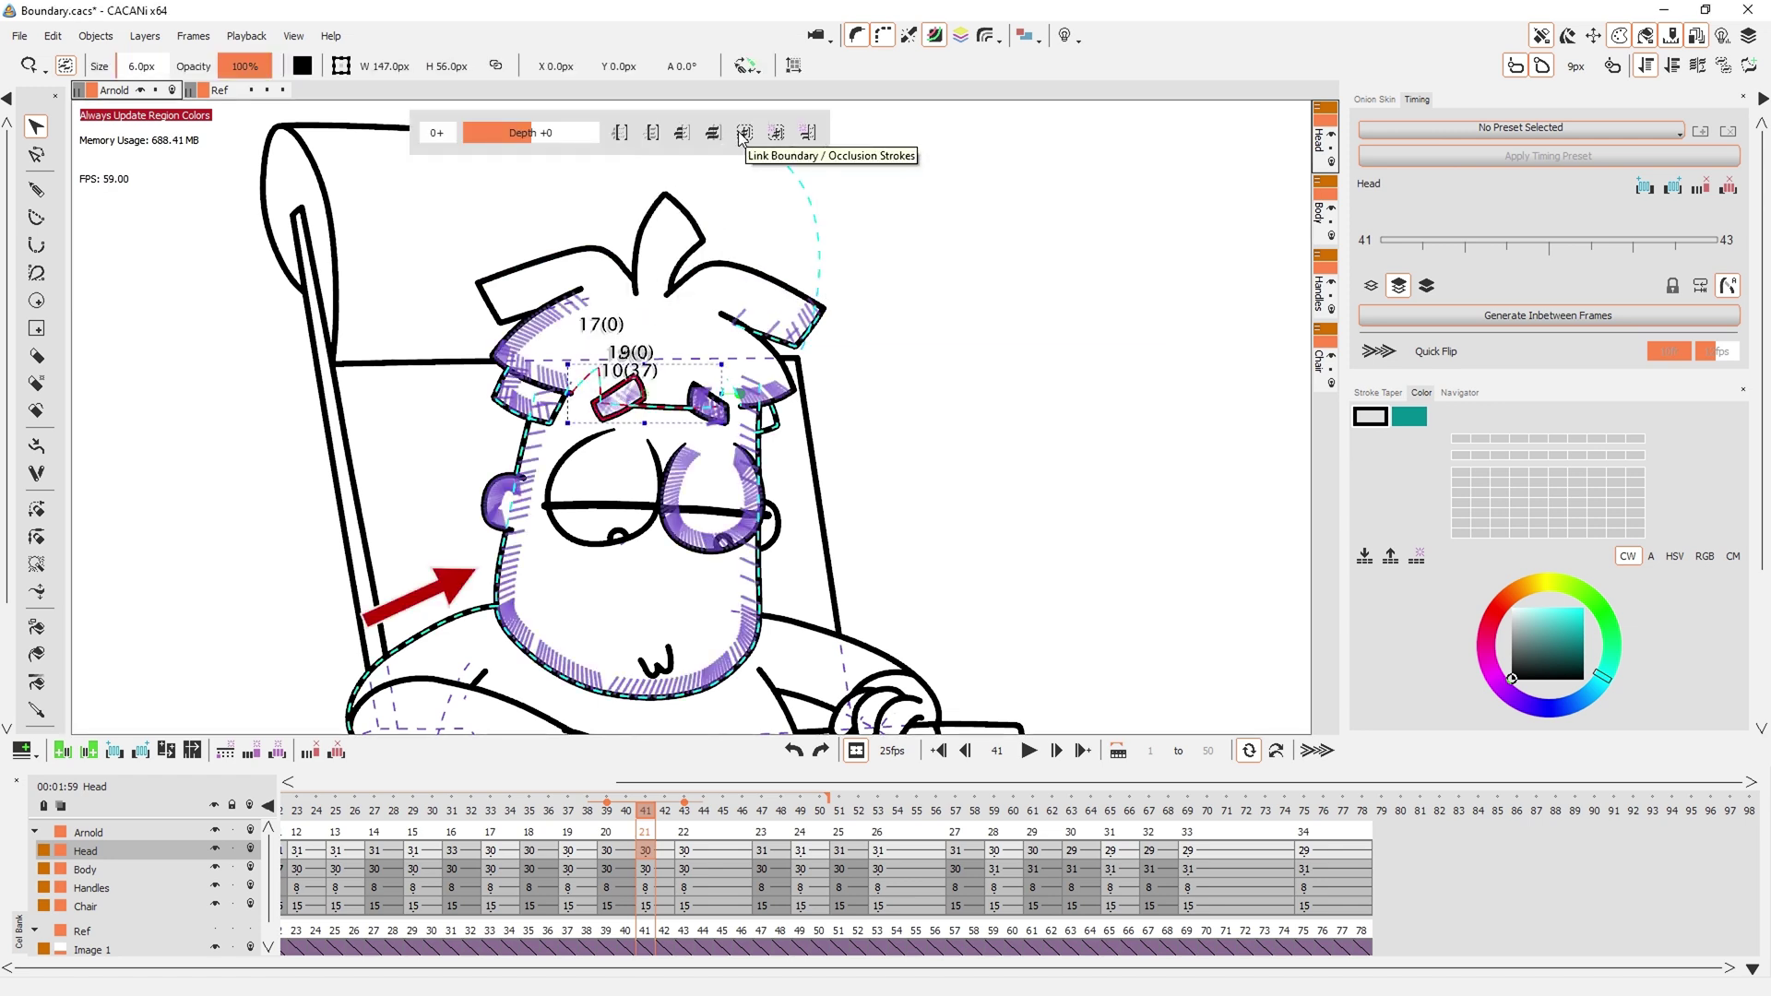
left_click(748, 143)
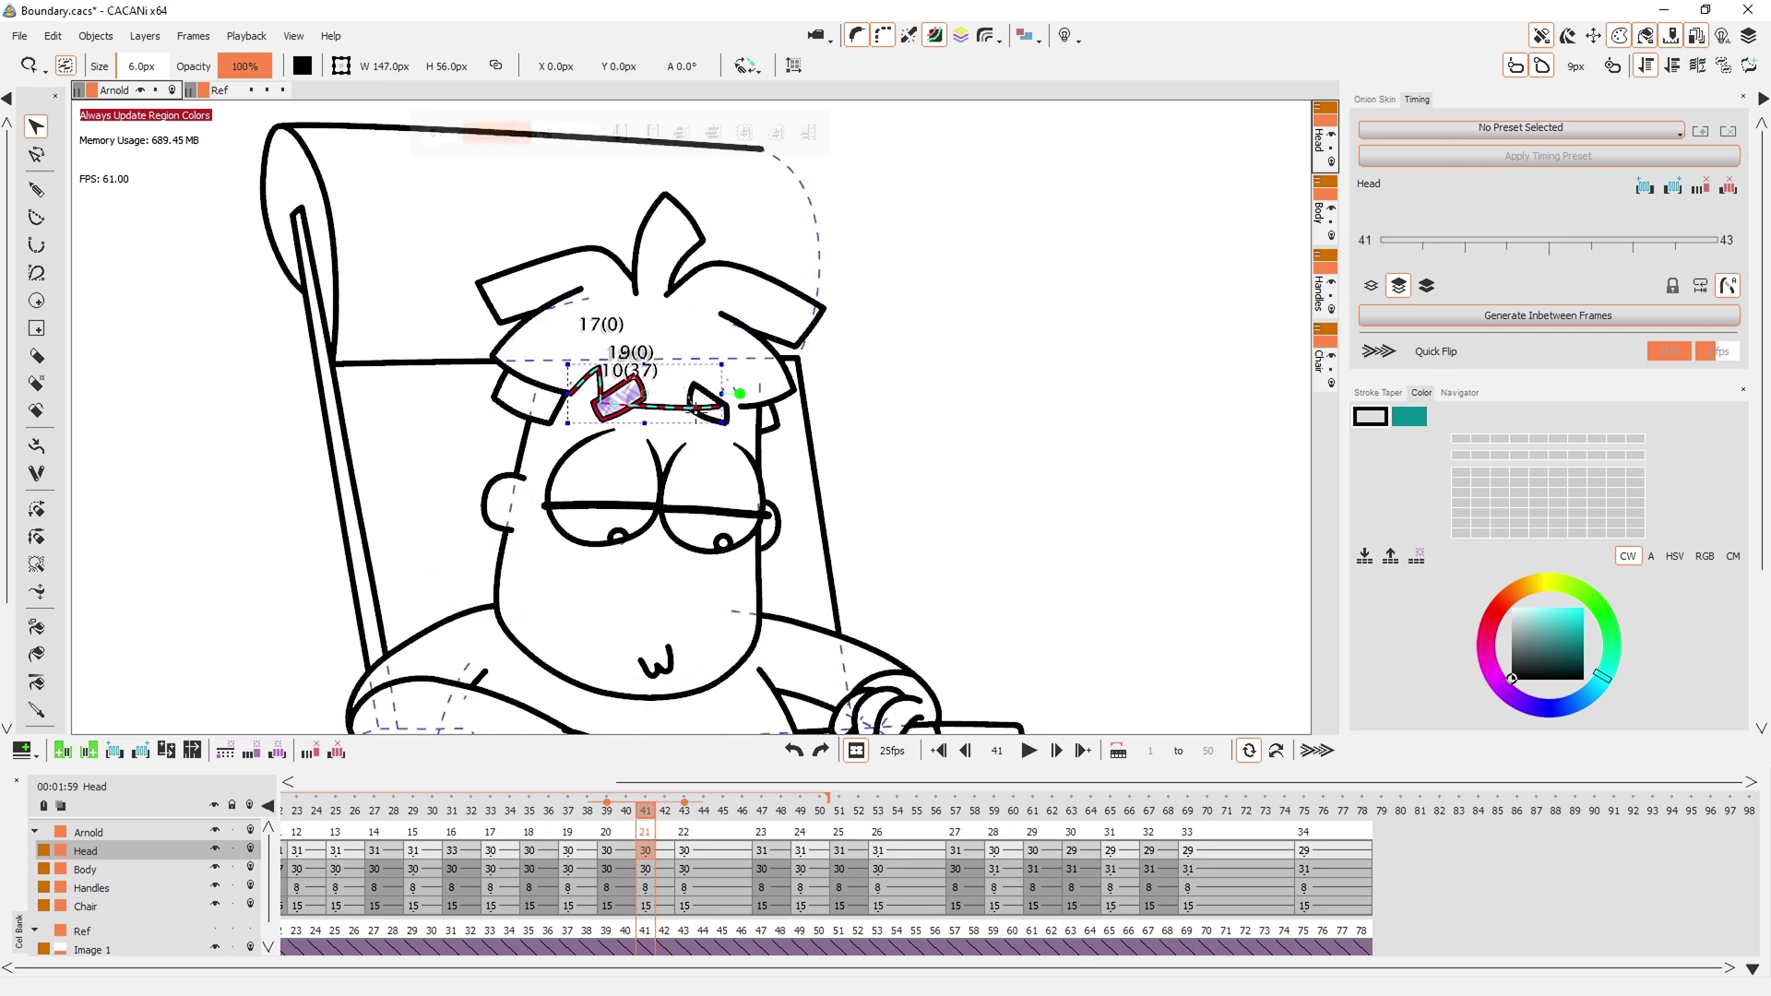
left_click(743, 387)
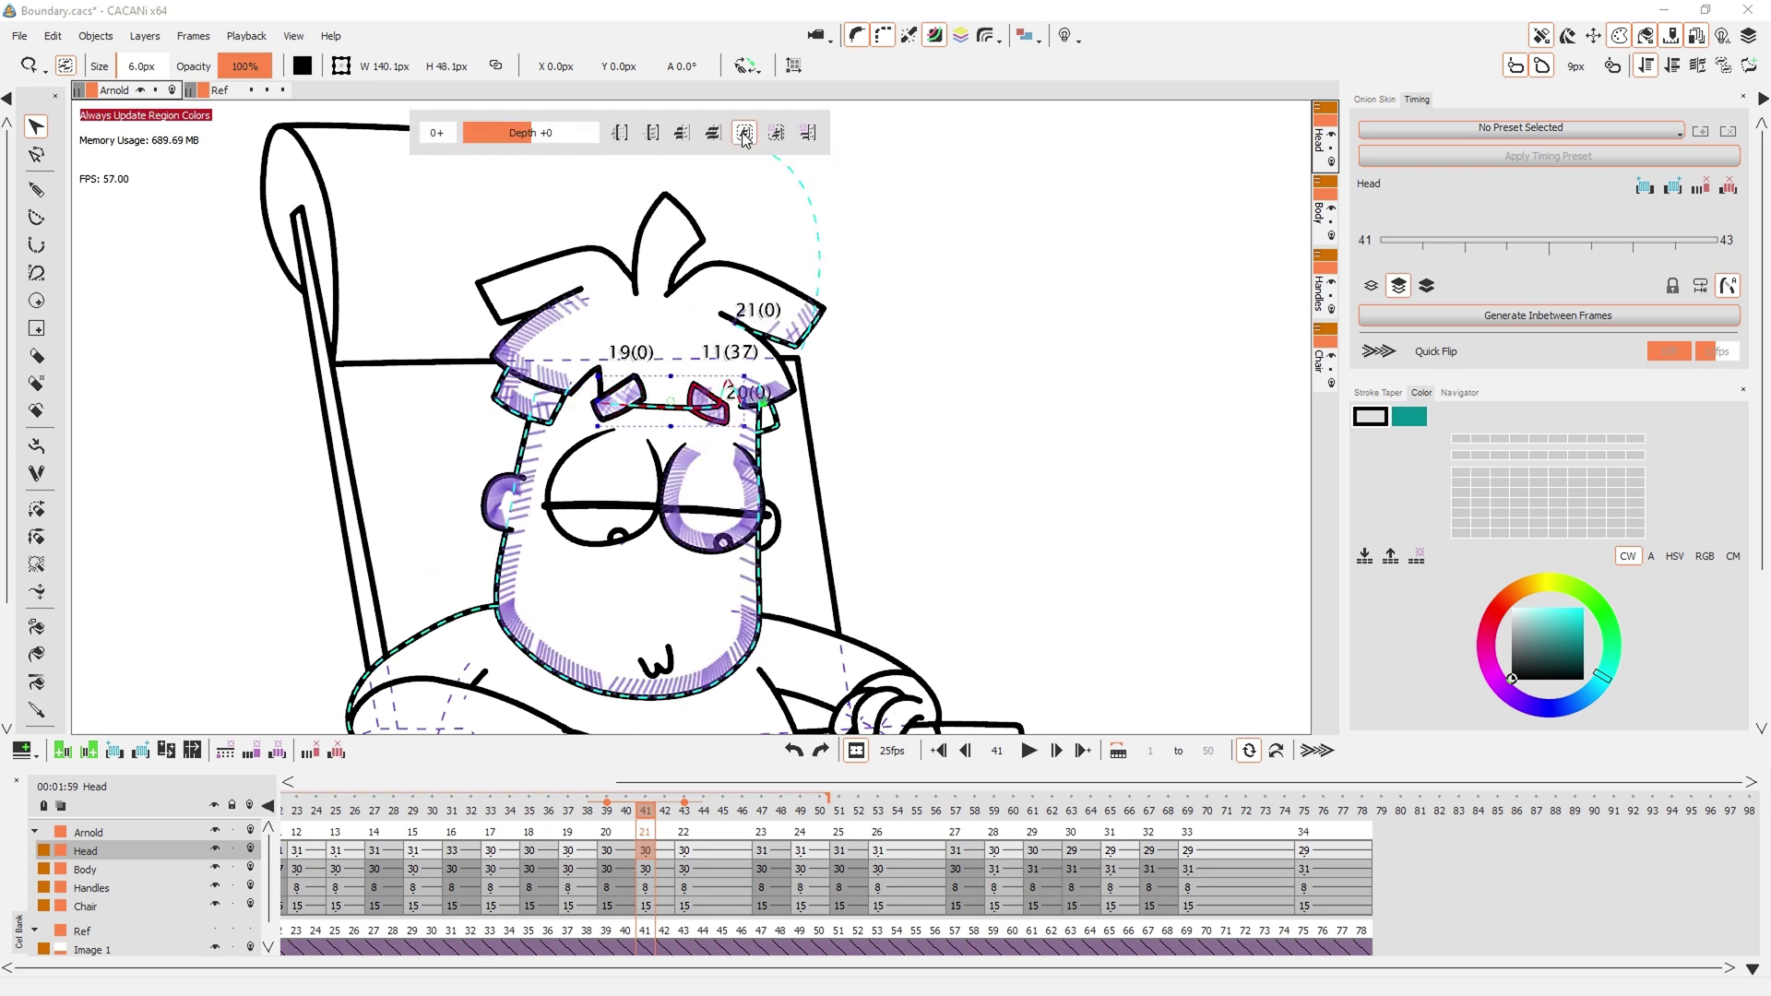
left_click(745, 136)
Select the top hair, clear the selection, and toggle the dashed boundary lines off and on
left_click(810, 283)
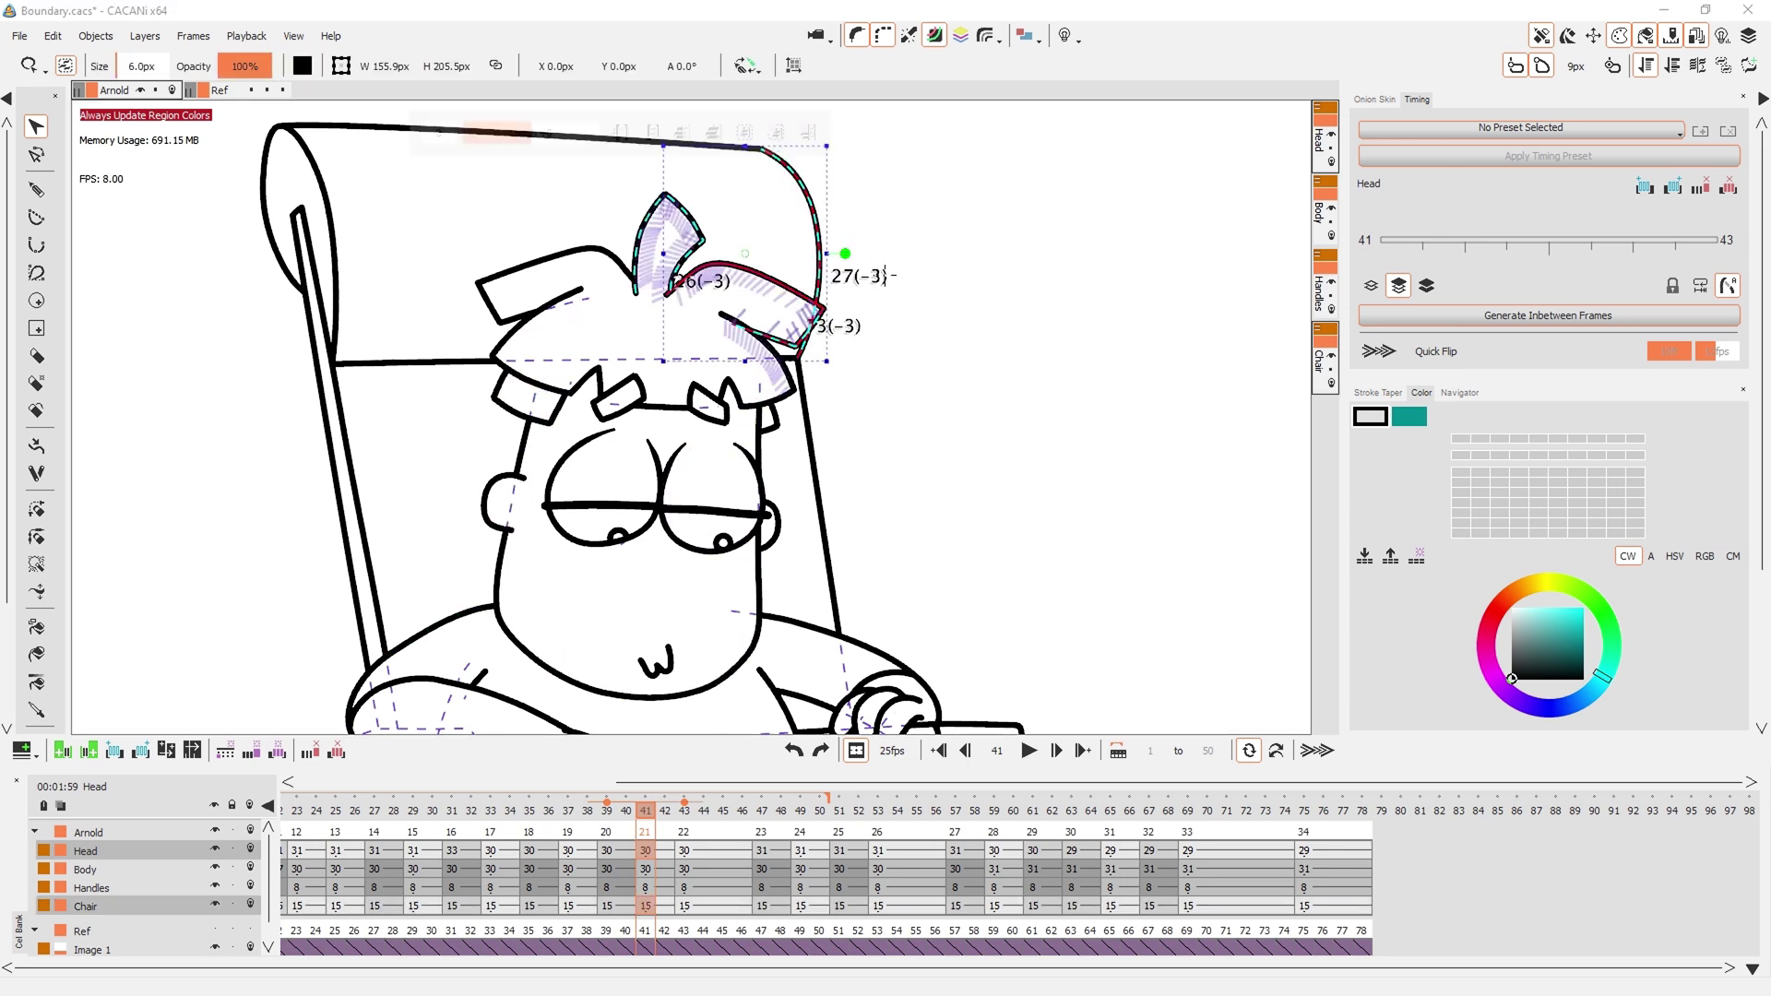
left_click(863, 166)
left_click(881, 34)
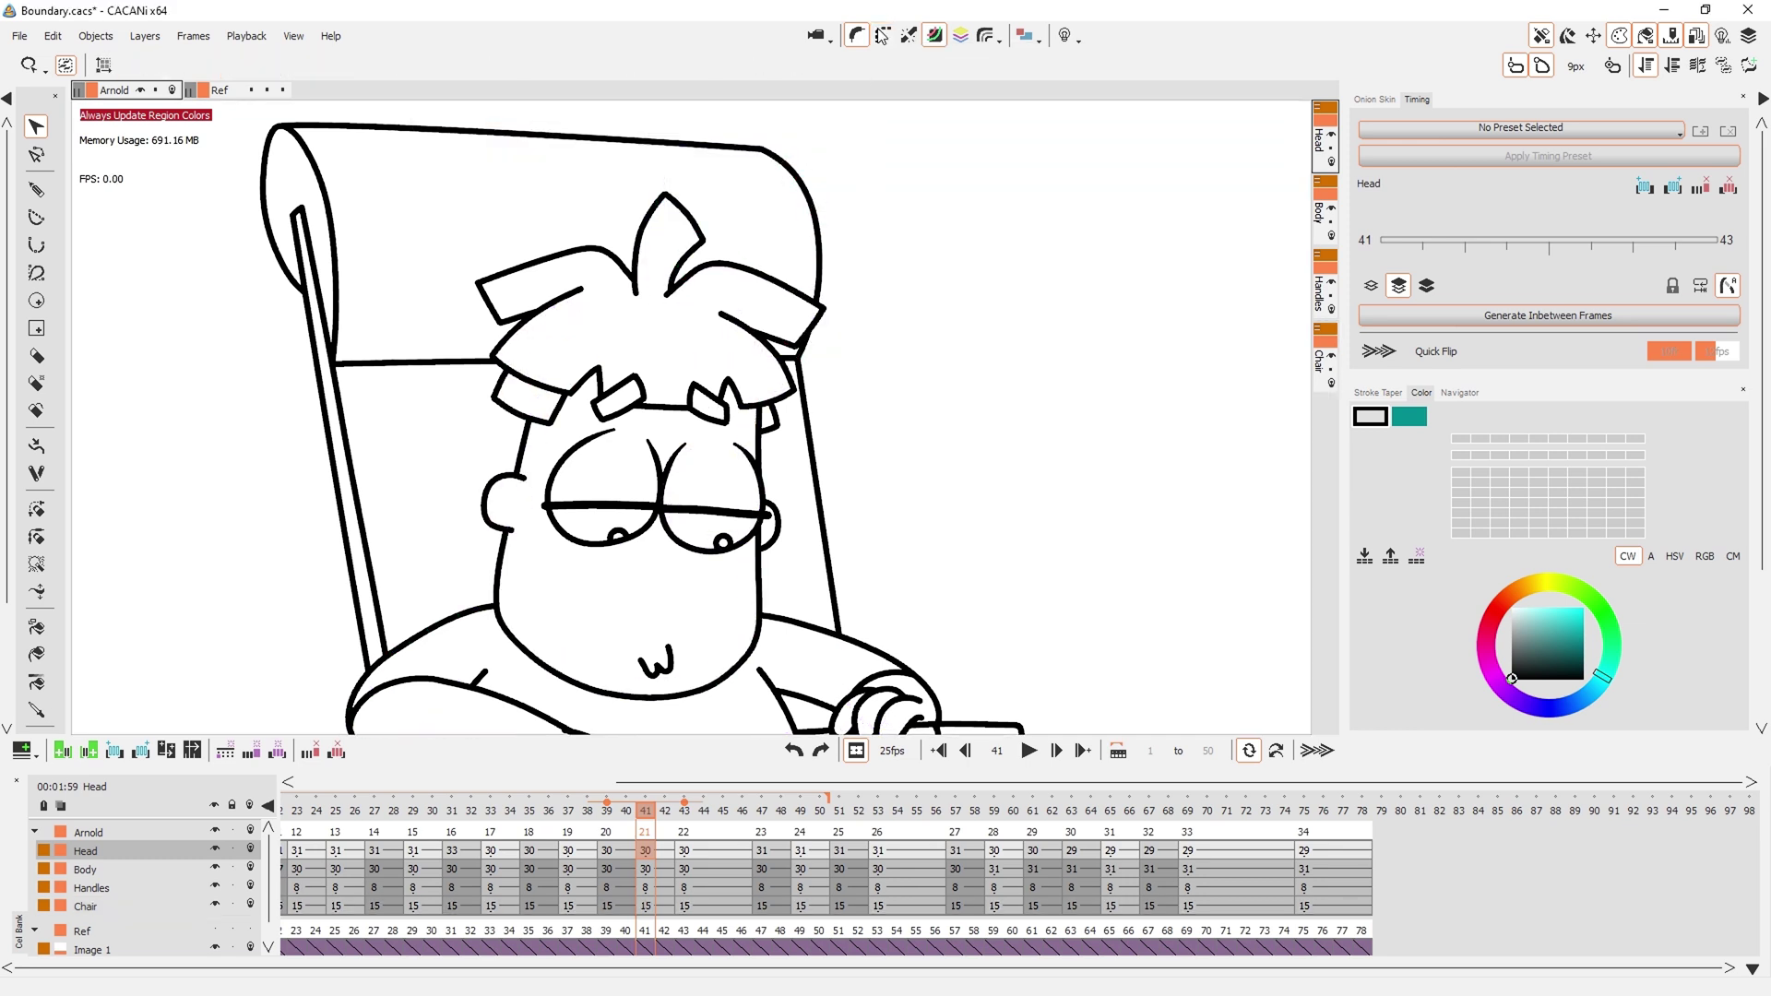
left_click(882, 35)
Unlink the hair tuft strokes from the boundary, then select a Chair-layer hair stroke
left_click_drag(772, 273, 768, 256)
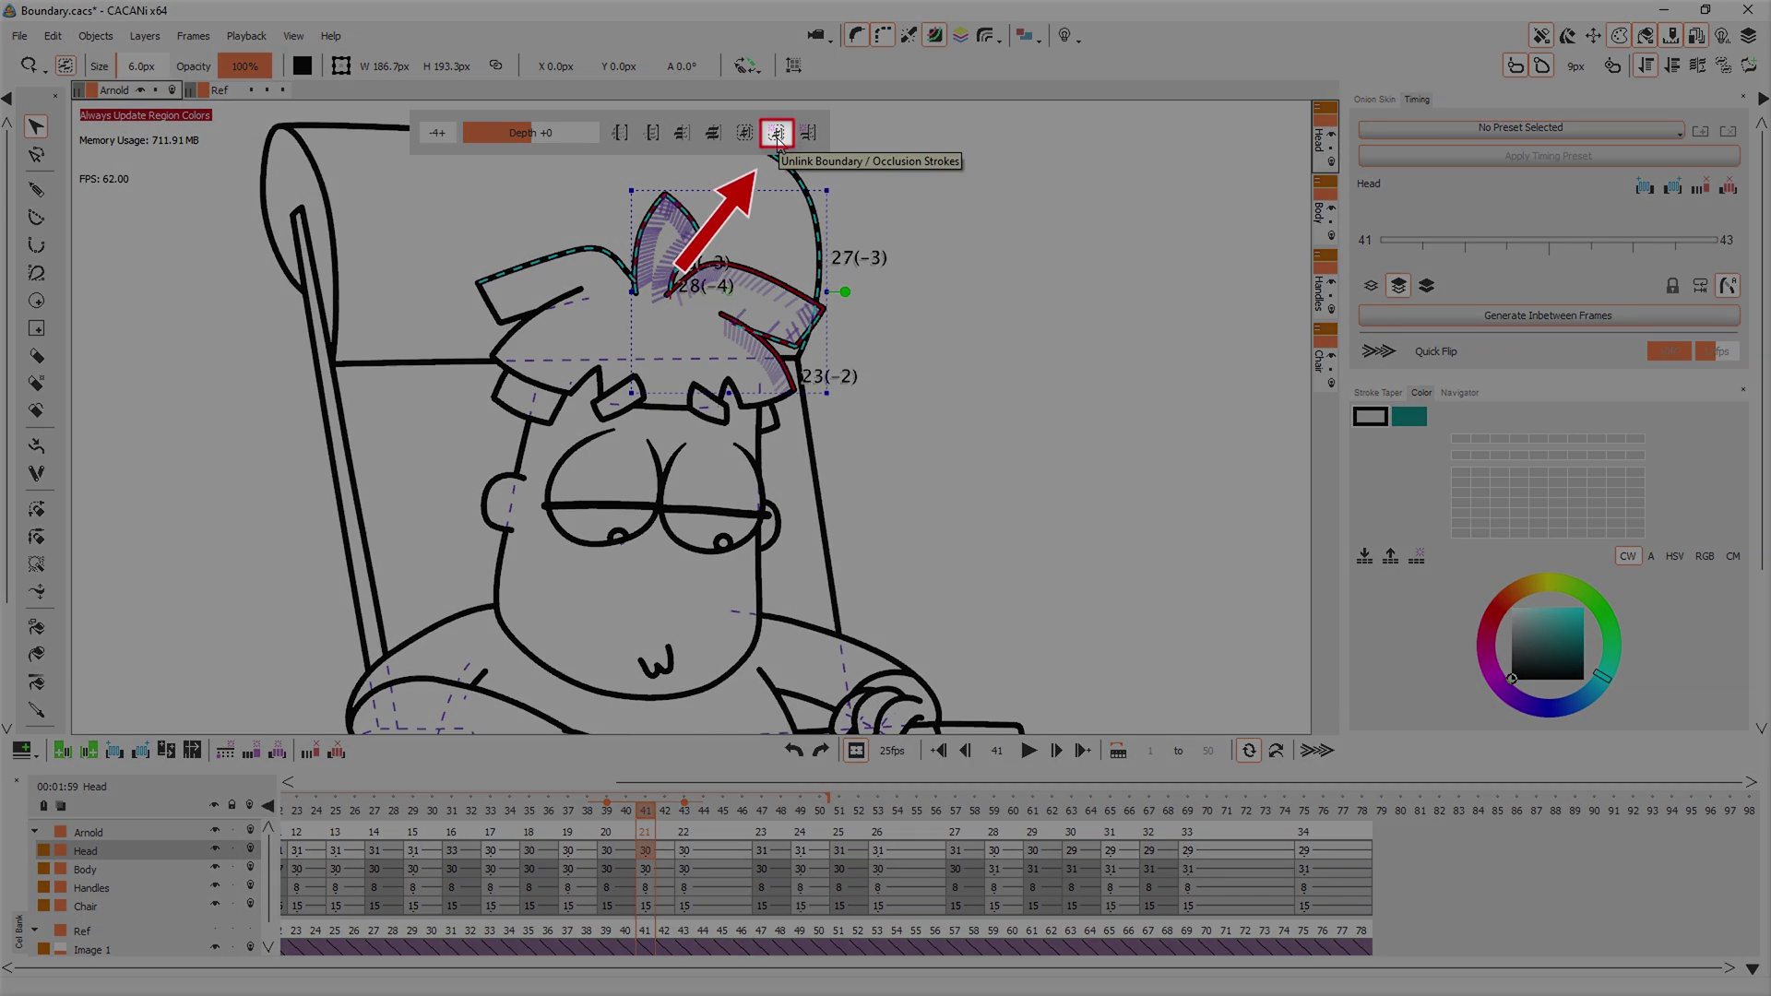
left_click(775, 133)
left_click(878, 181)
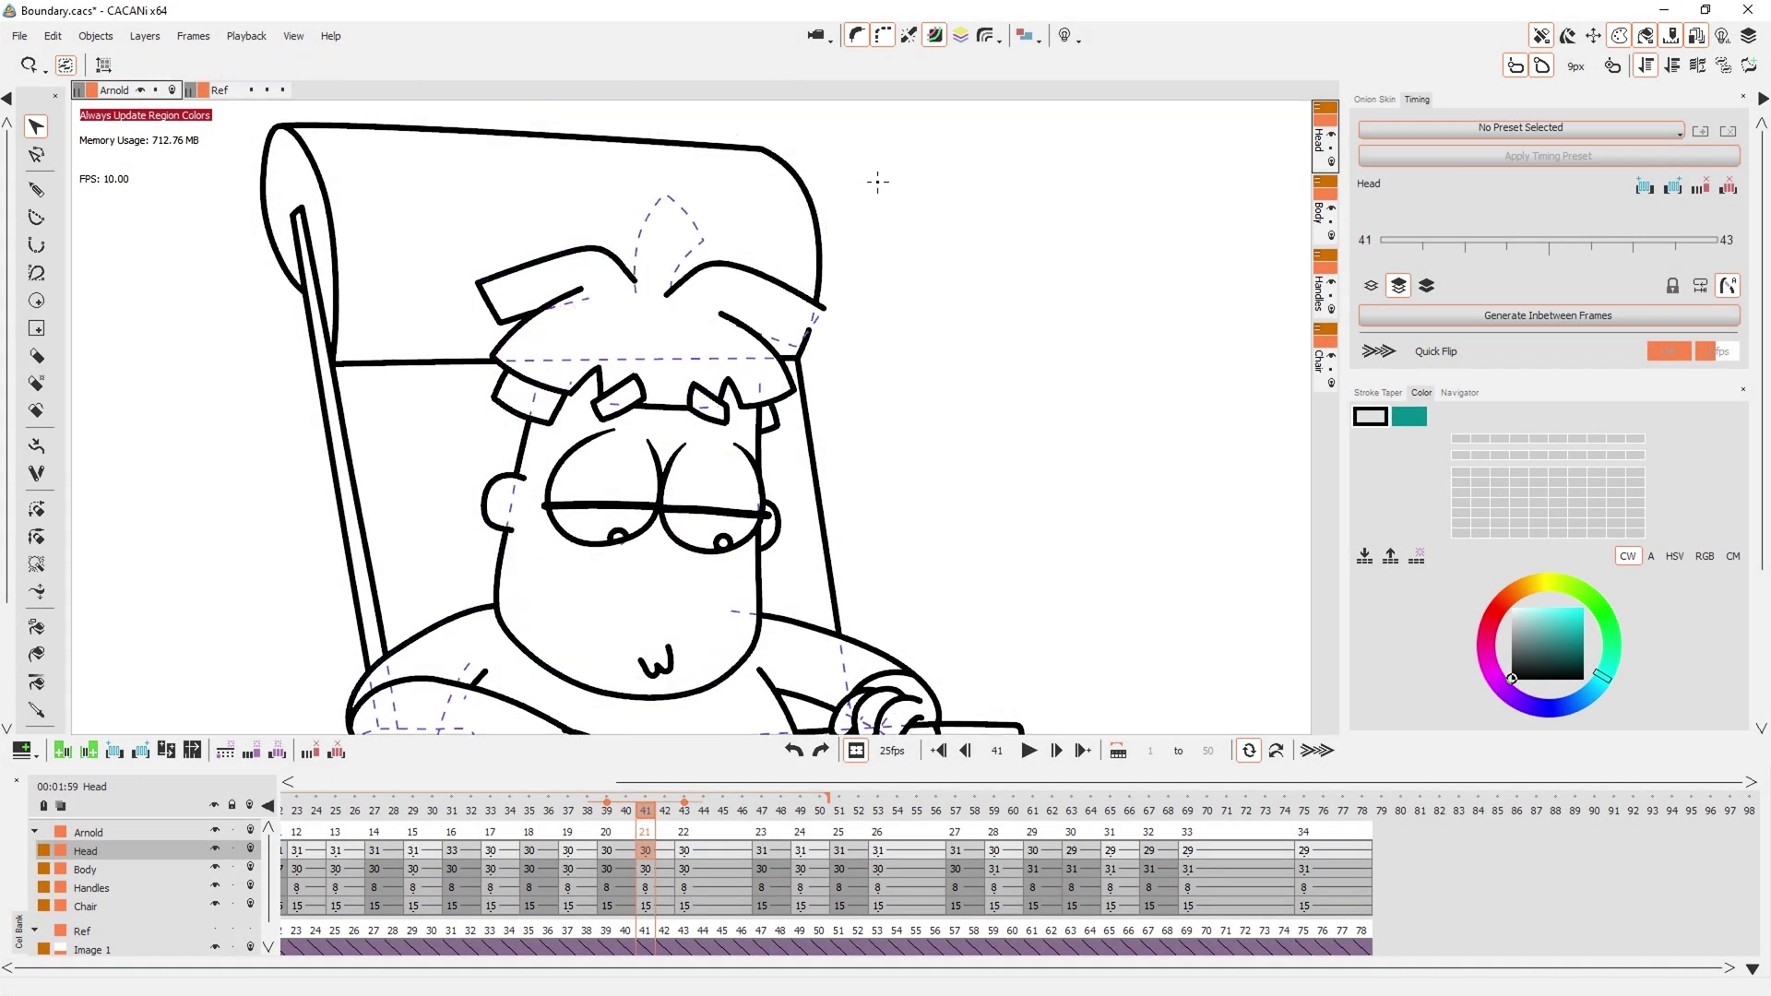
left_click(772, 216)
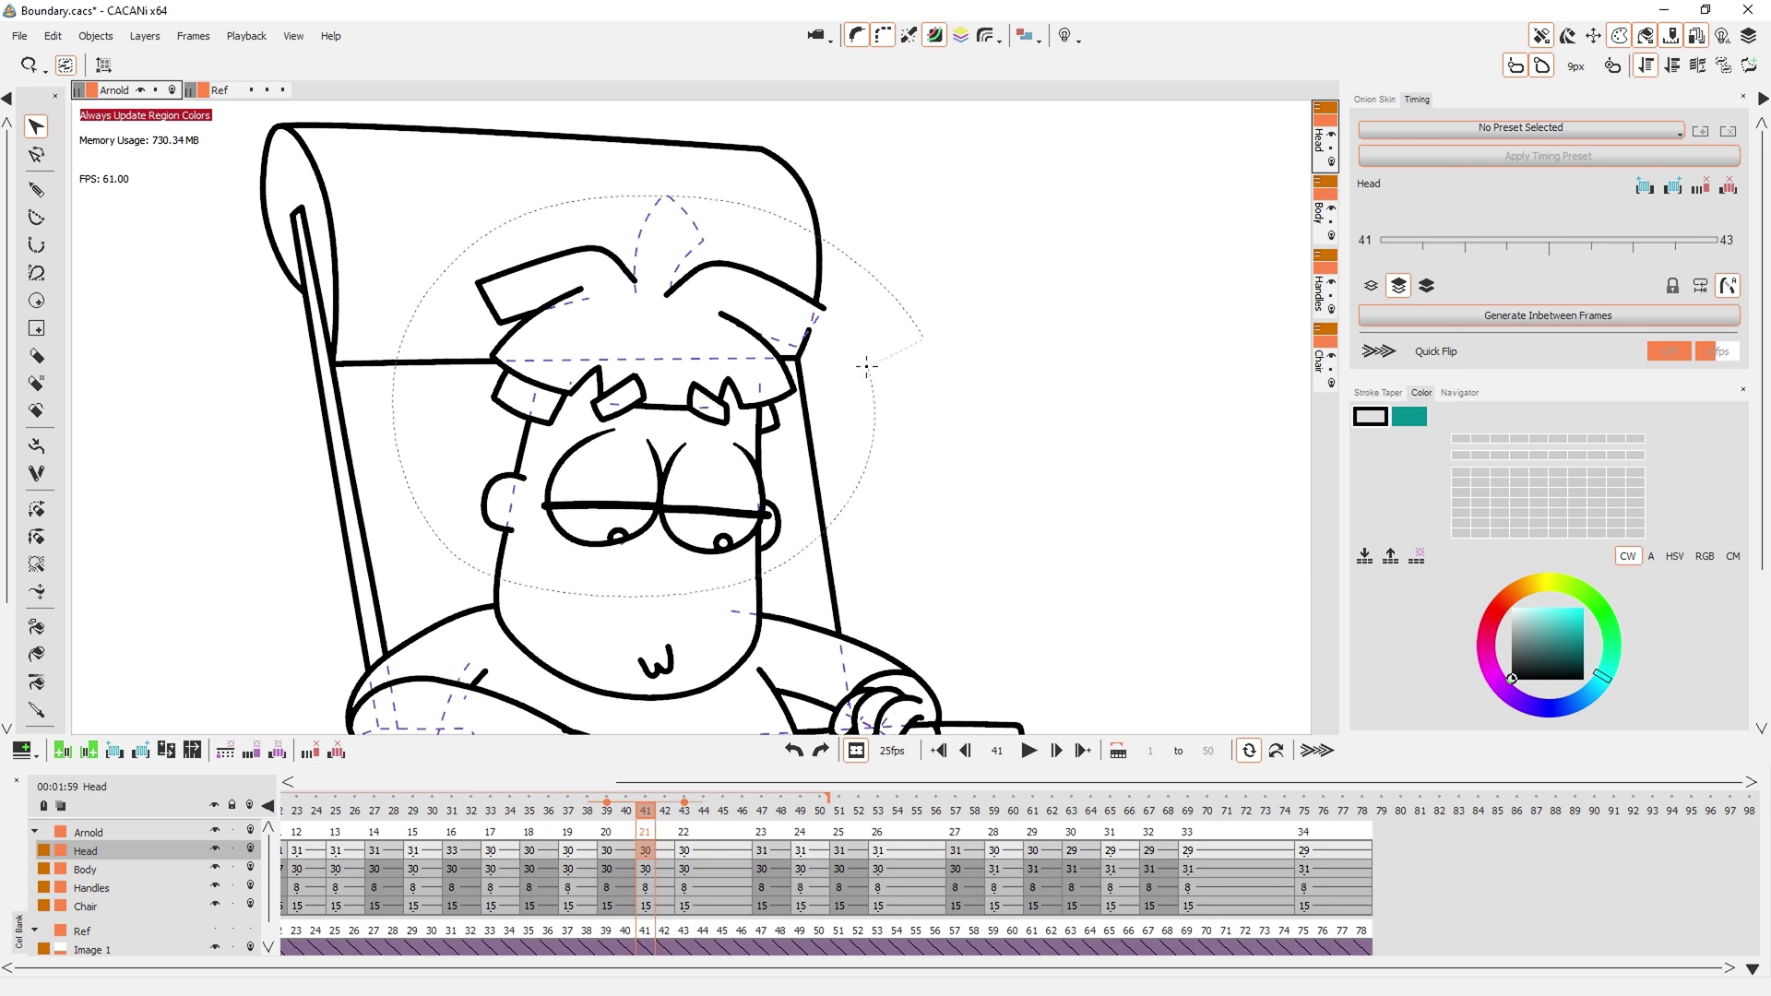
Hide the tuft's occluded strokes and bend the hair stroke toward the head outline
left_click(864, 353)
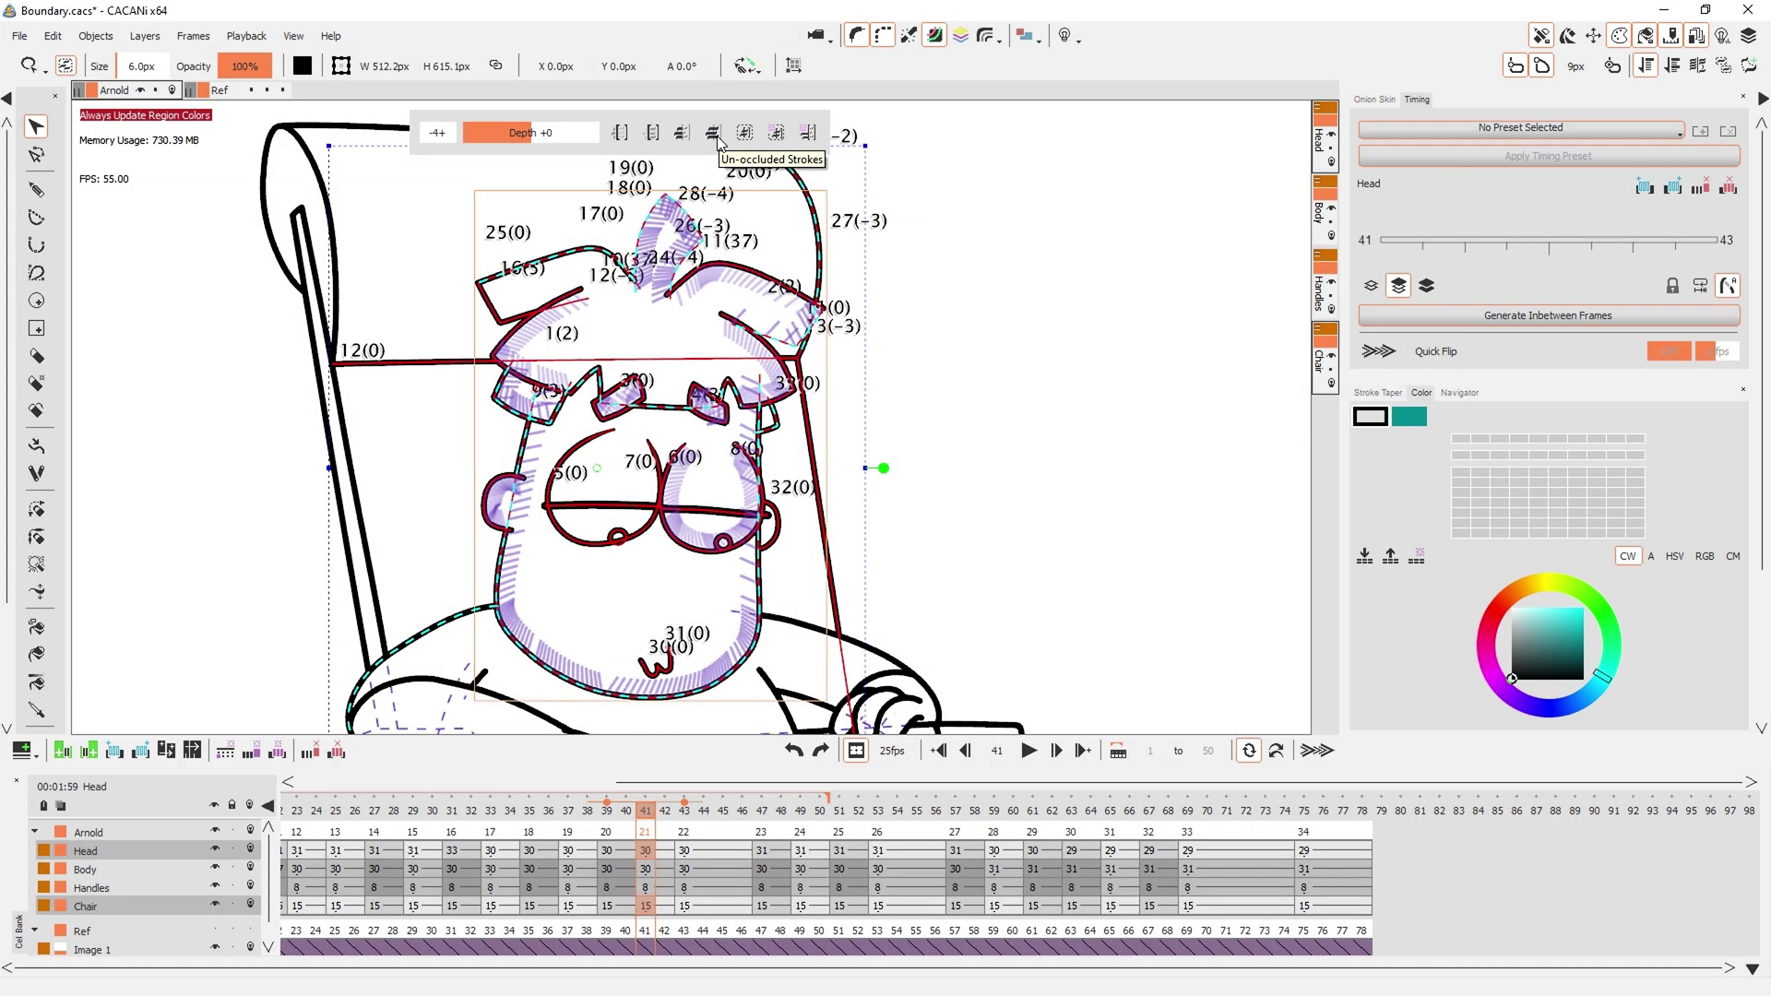
left_click(712, 134)
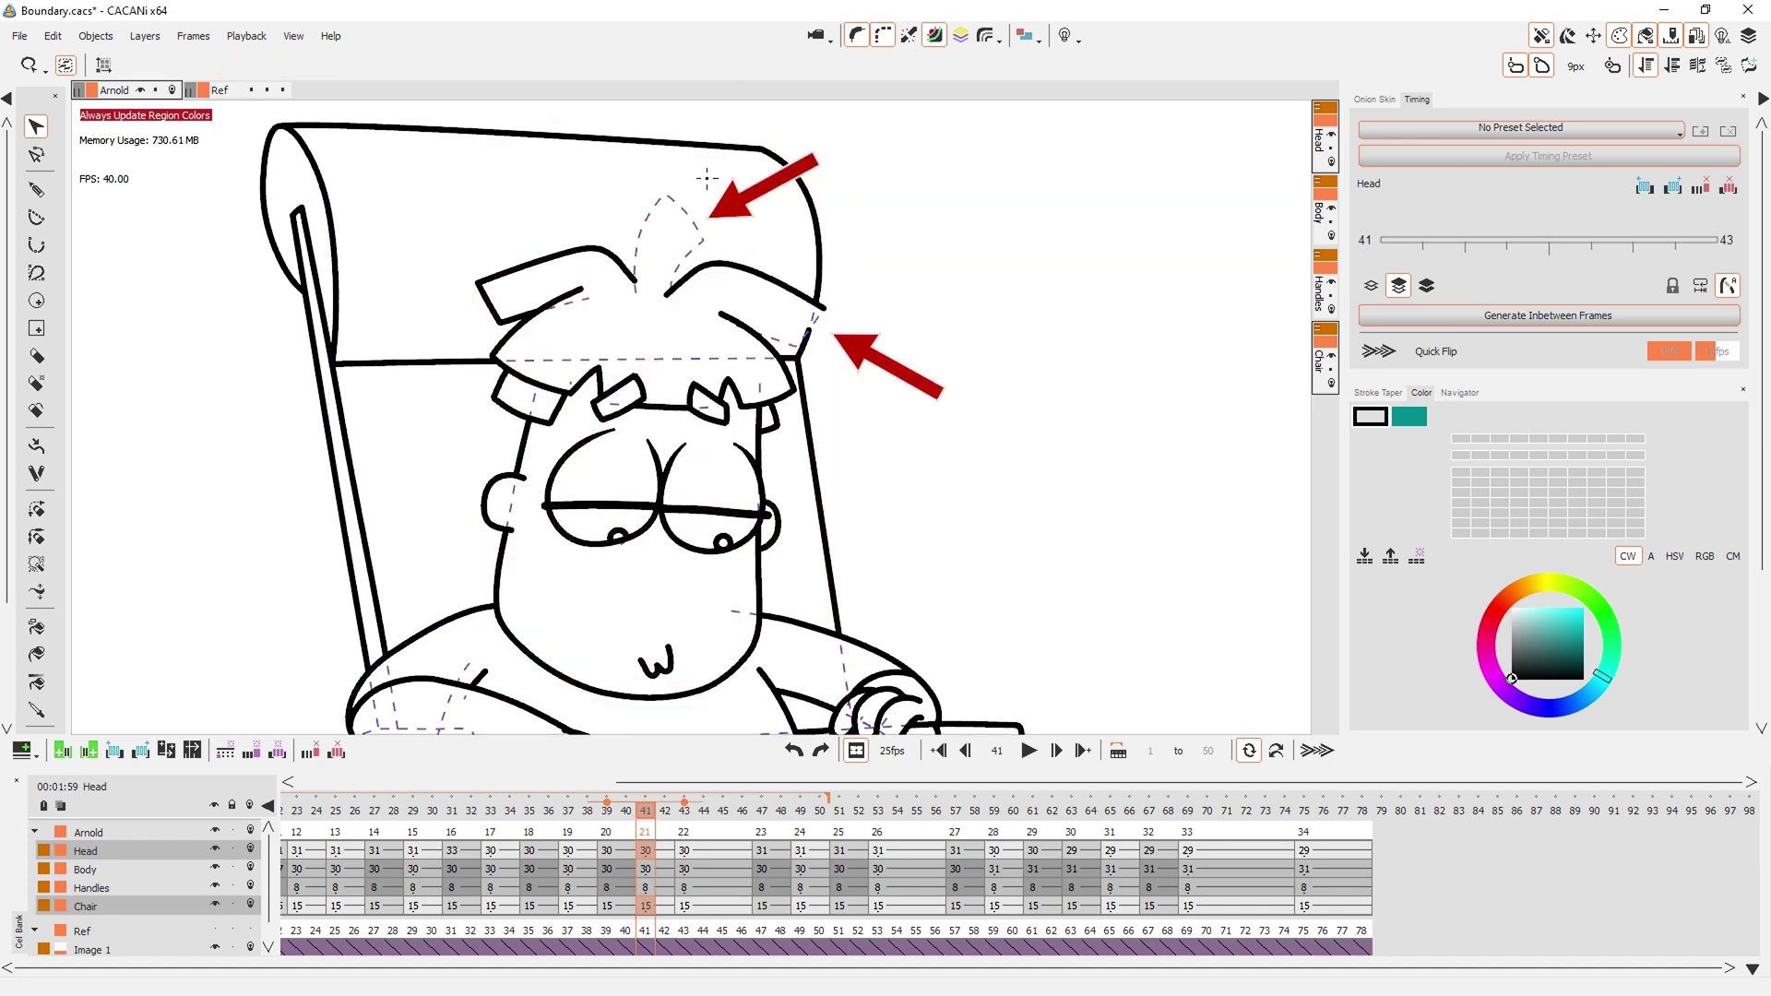
left_click(678, 223)
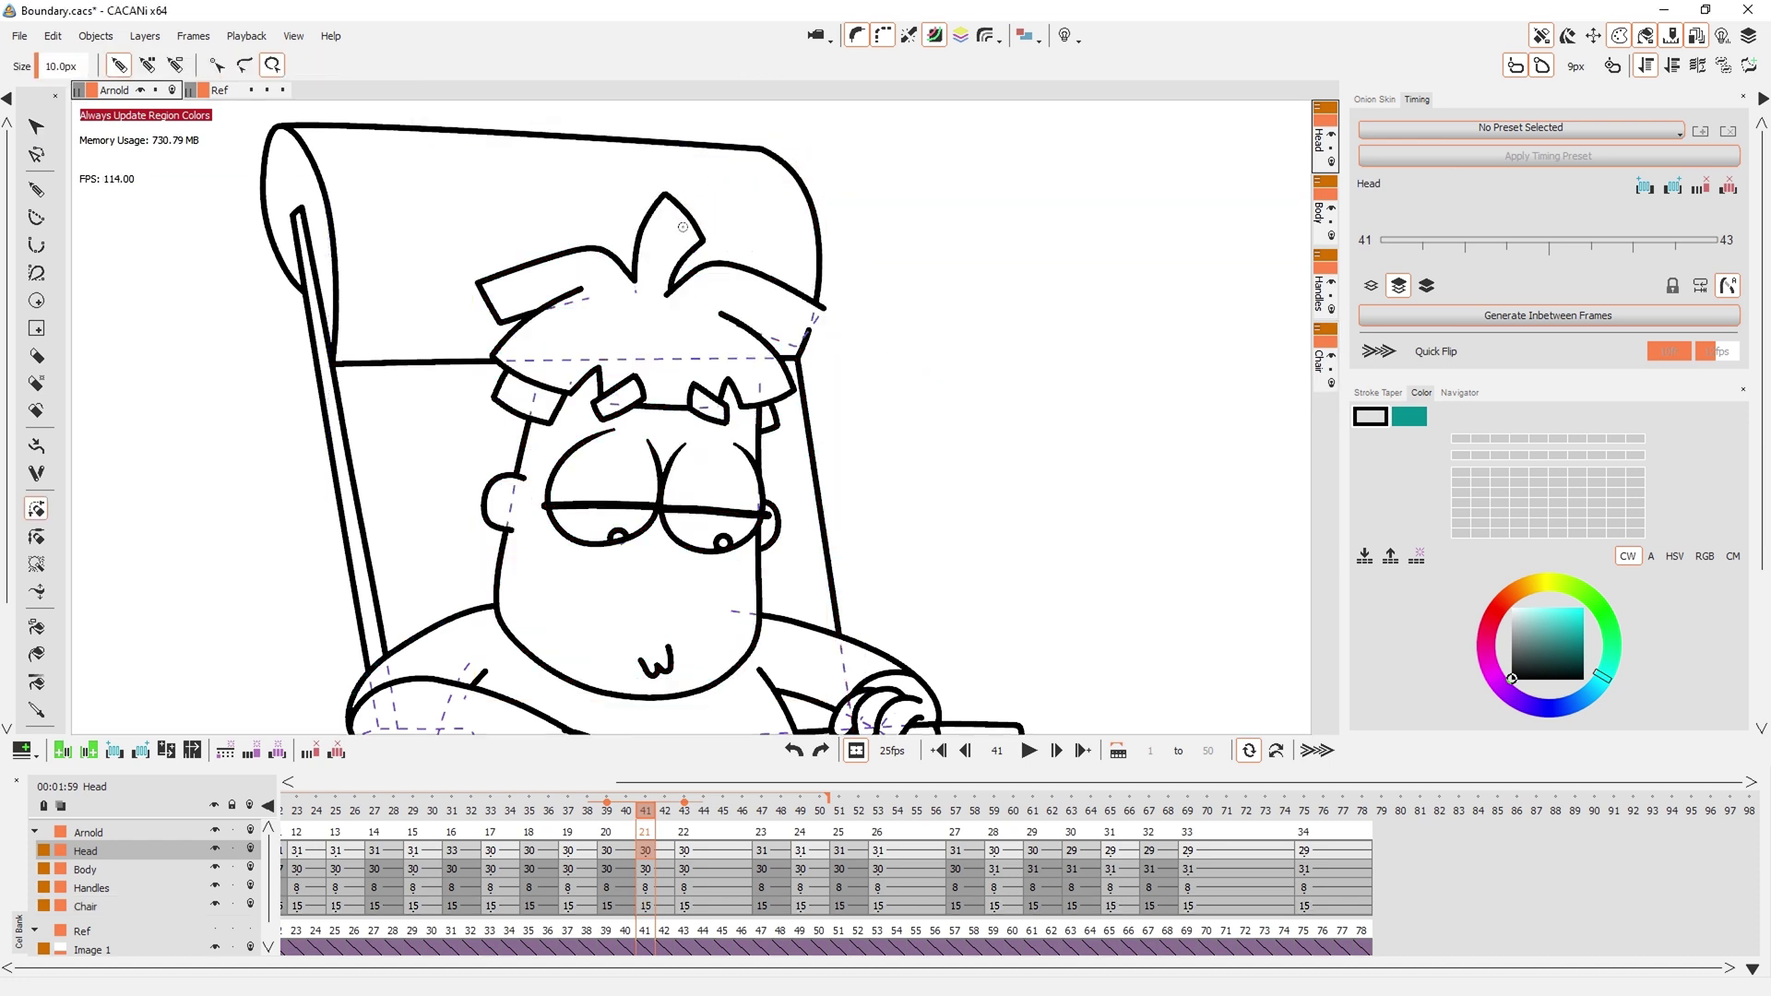
left_click_drag(767, 339, 817, 315)
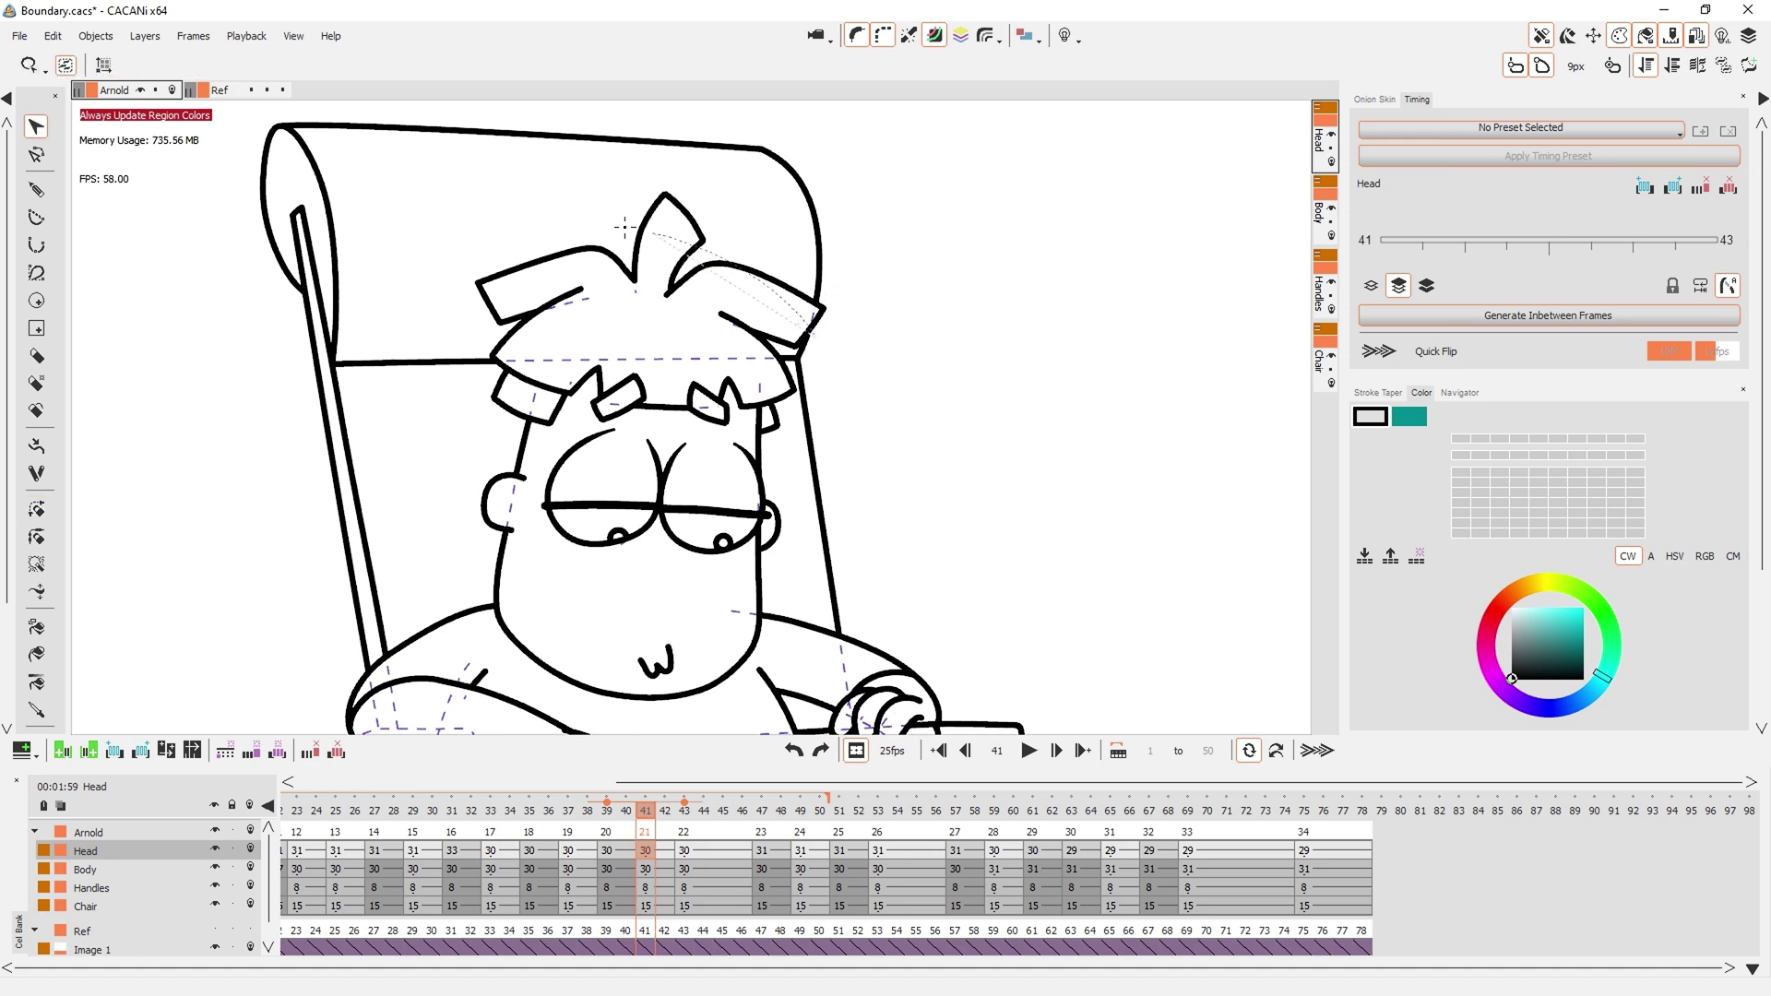
Apply the change to all Head strokes across frames 41–76
key("ctrl+a")
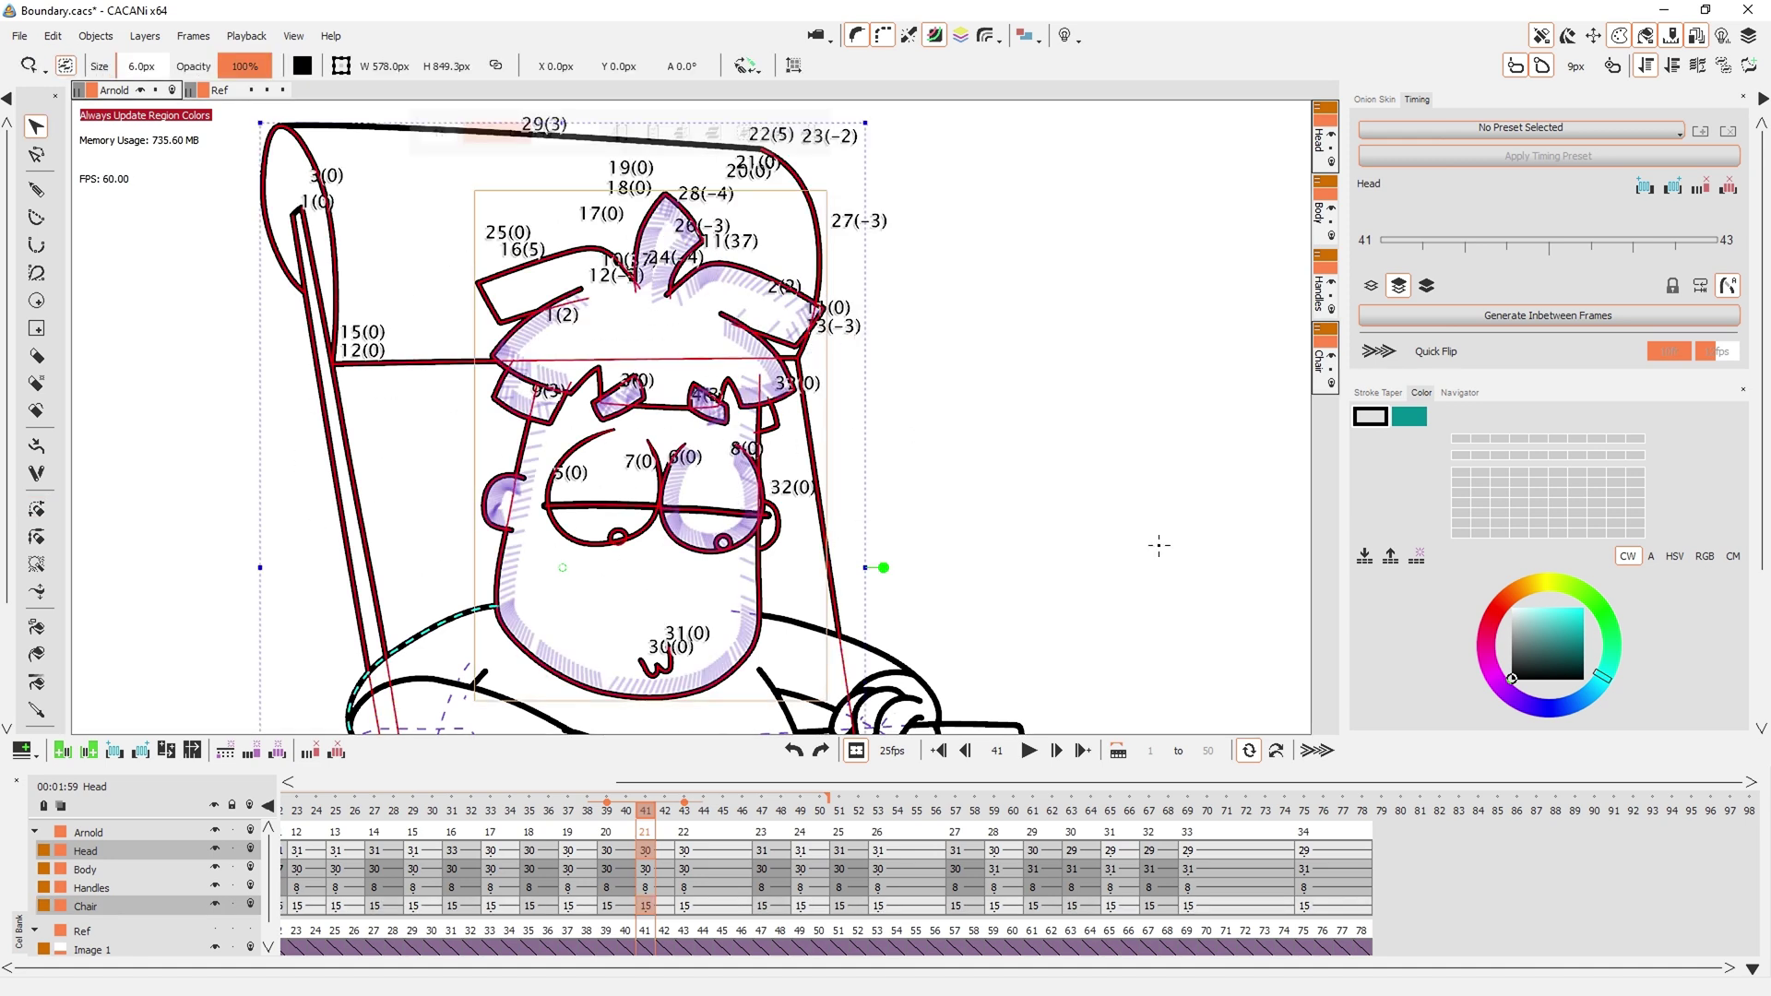
left_click(1303, 855, "shift")
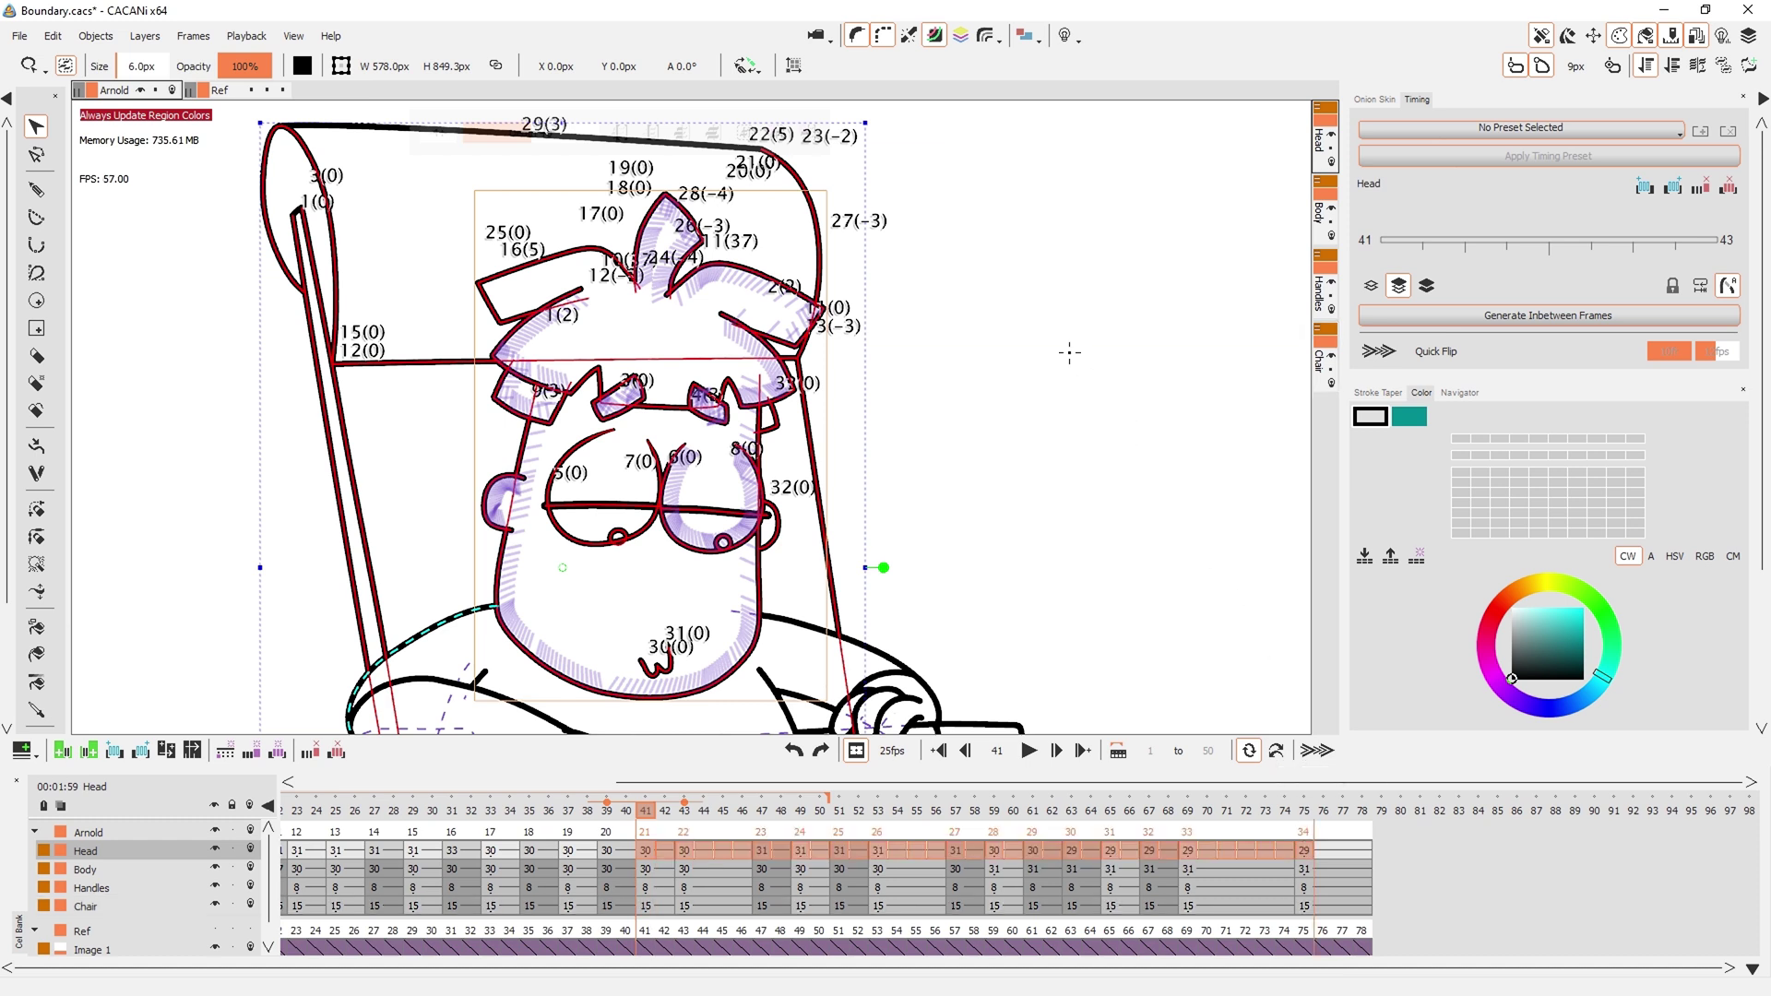
left_click(807, 134)
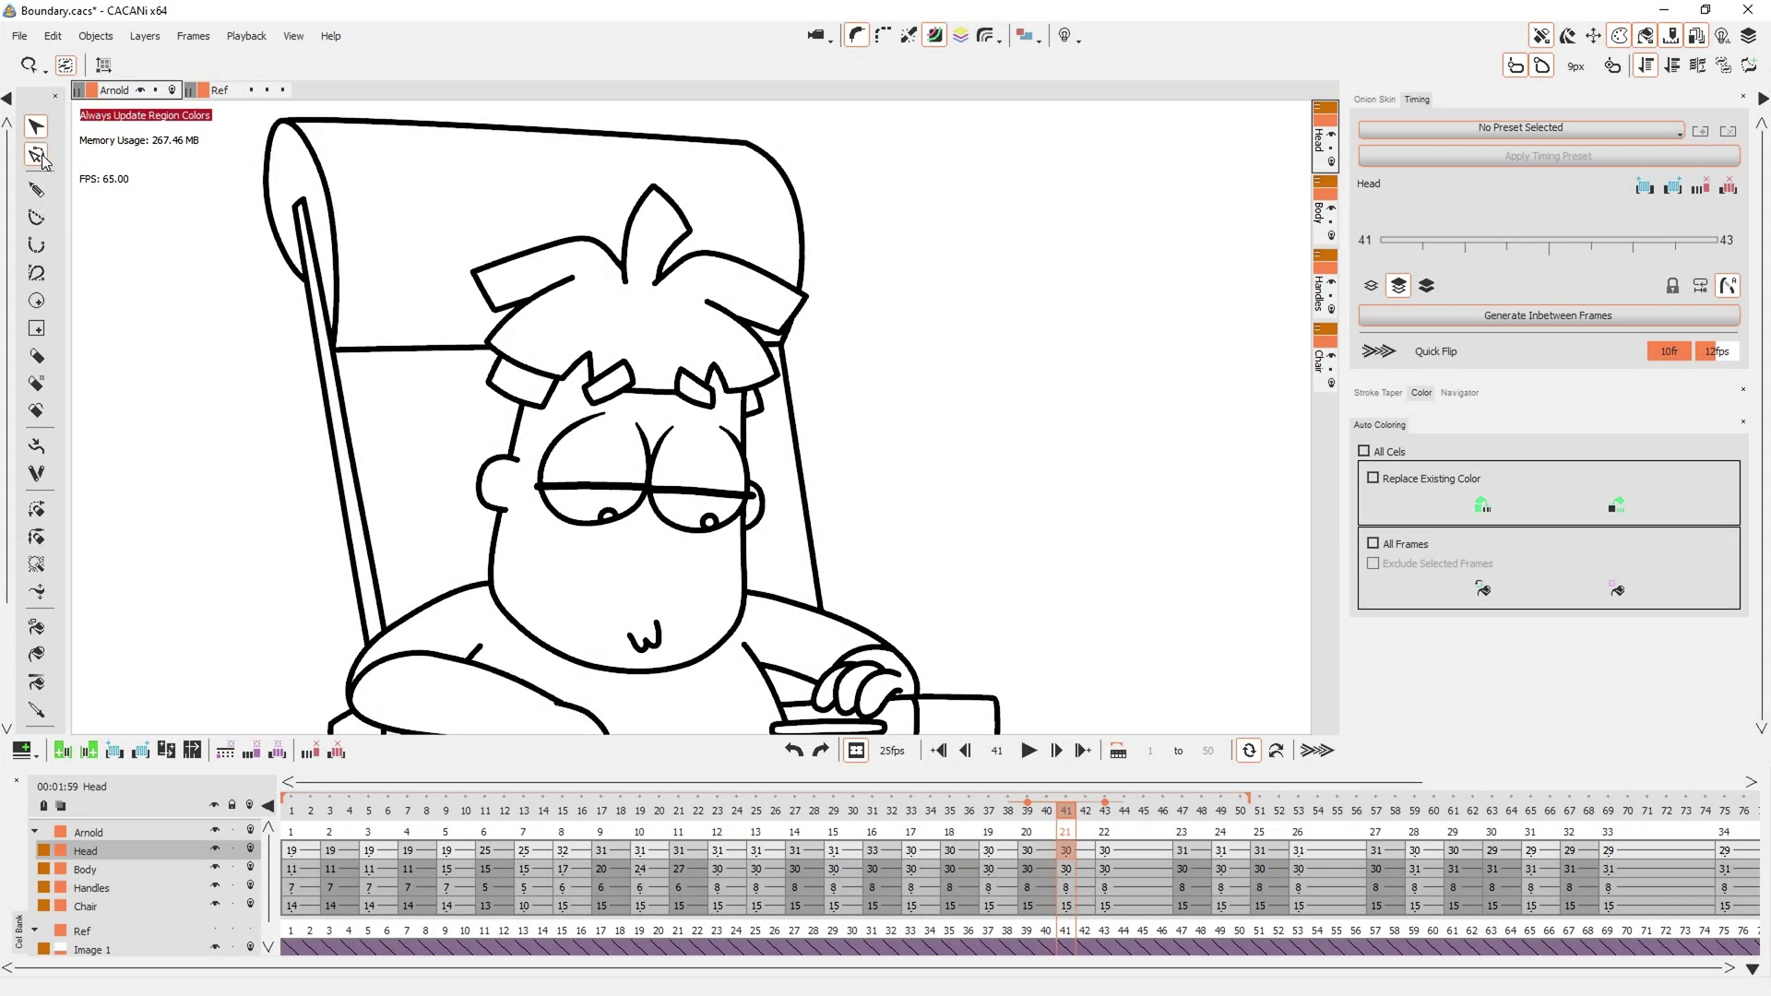
Use the Stroke Editor to pull the tuft's apex left, add a right-side corner, and straighten that side
left_click(36, 155)
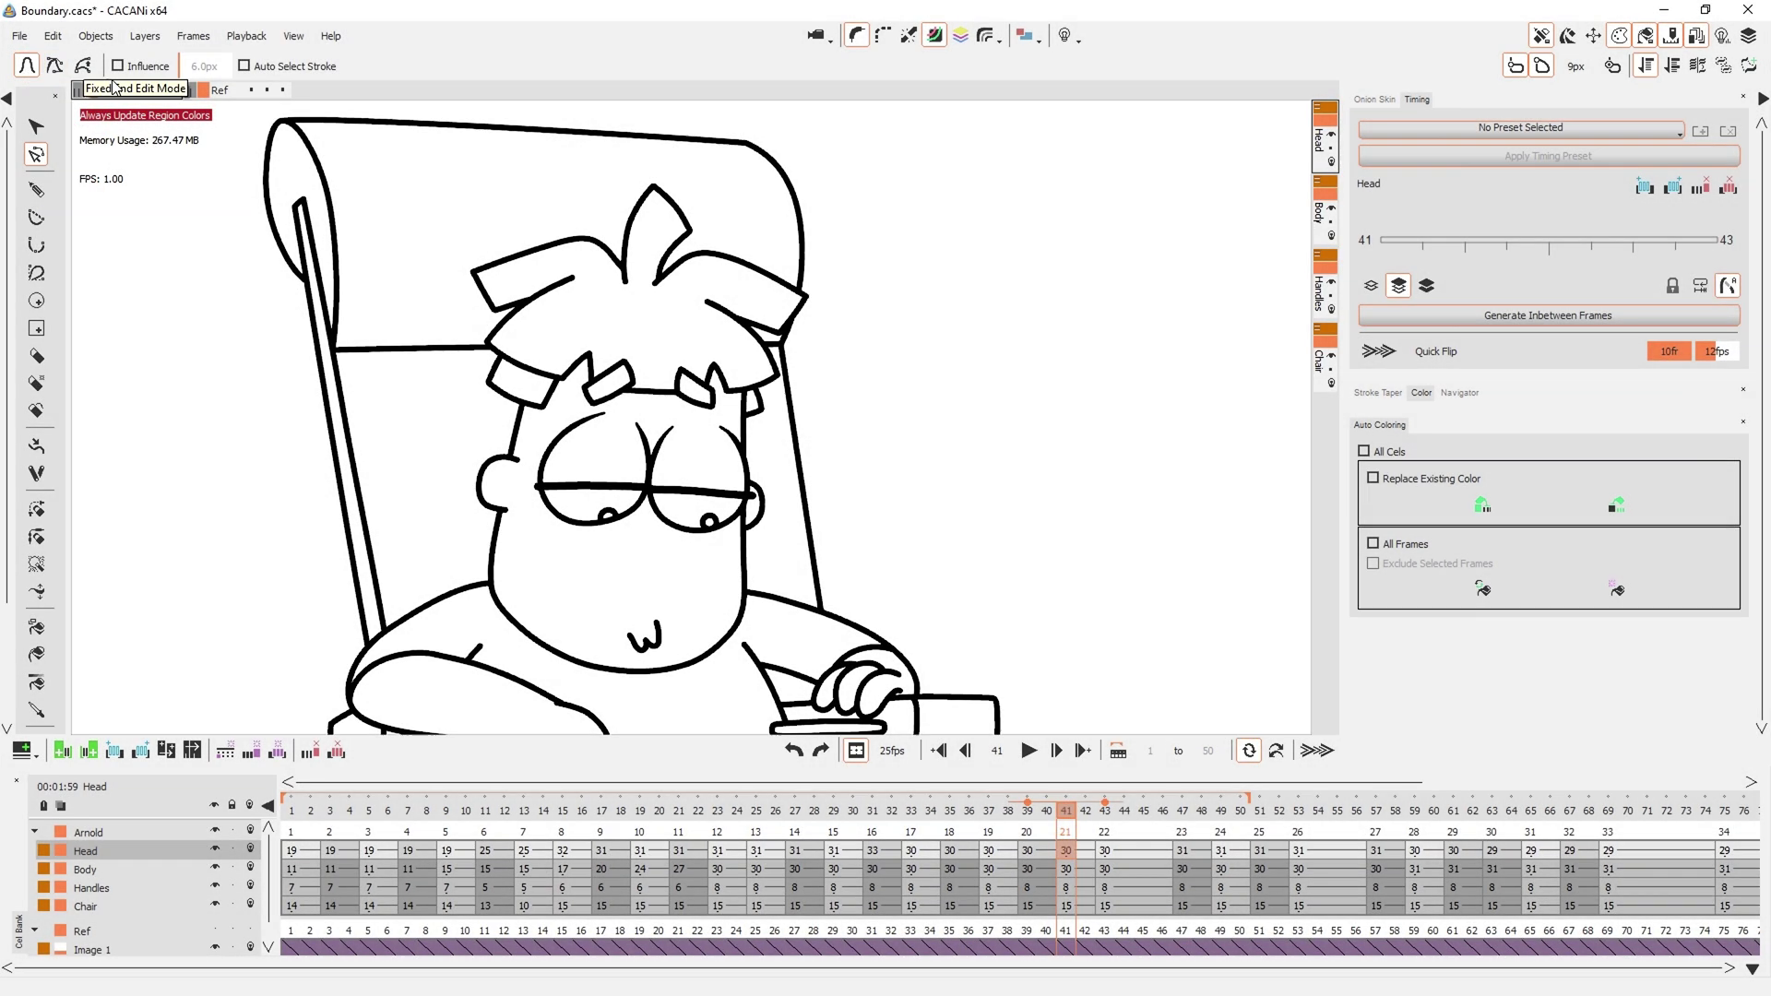
scroll(623, 263, "up", 6)
left_click_drag(672, 249, 682, 475)
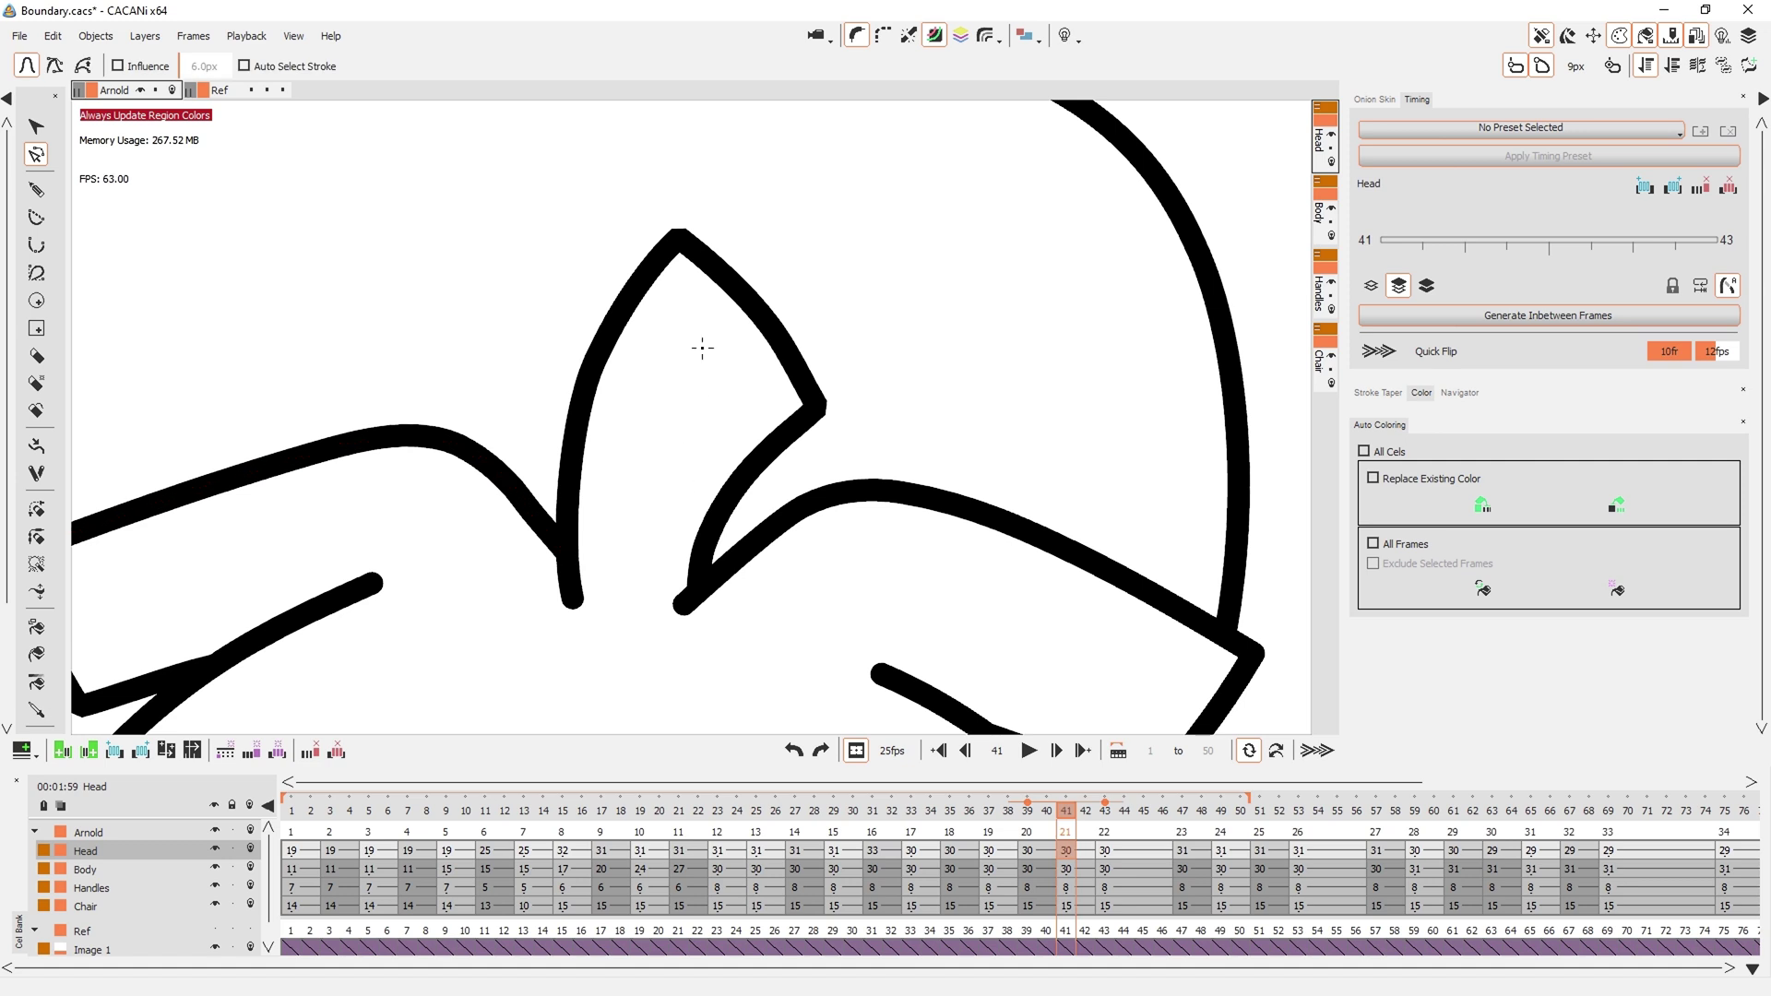
left_click(696, 595)
left_click_drag(678, 238, 512, 244)
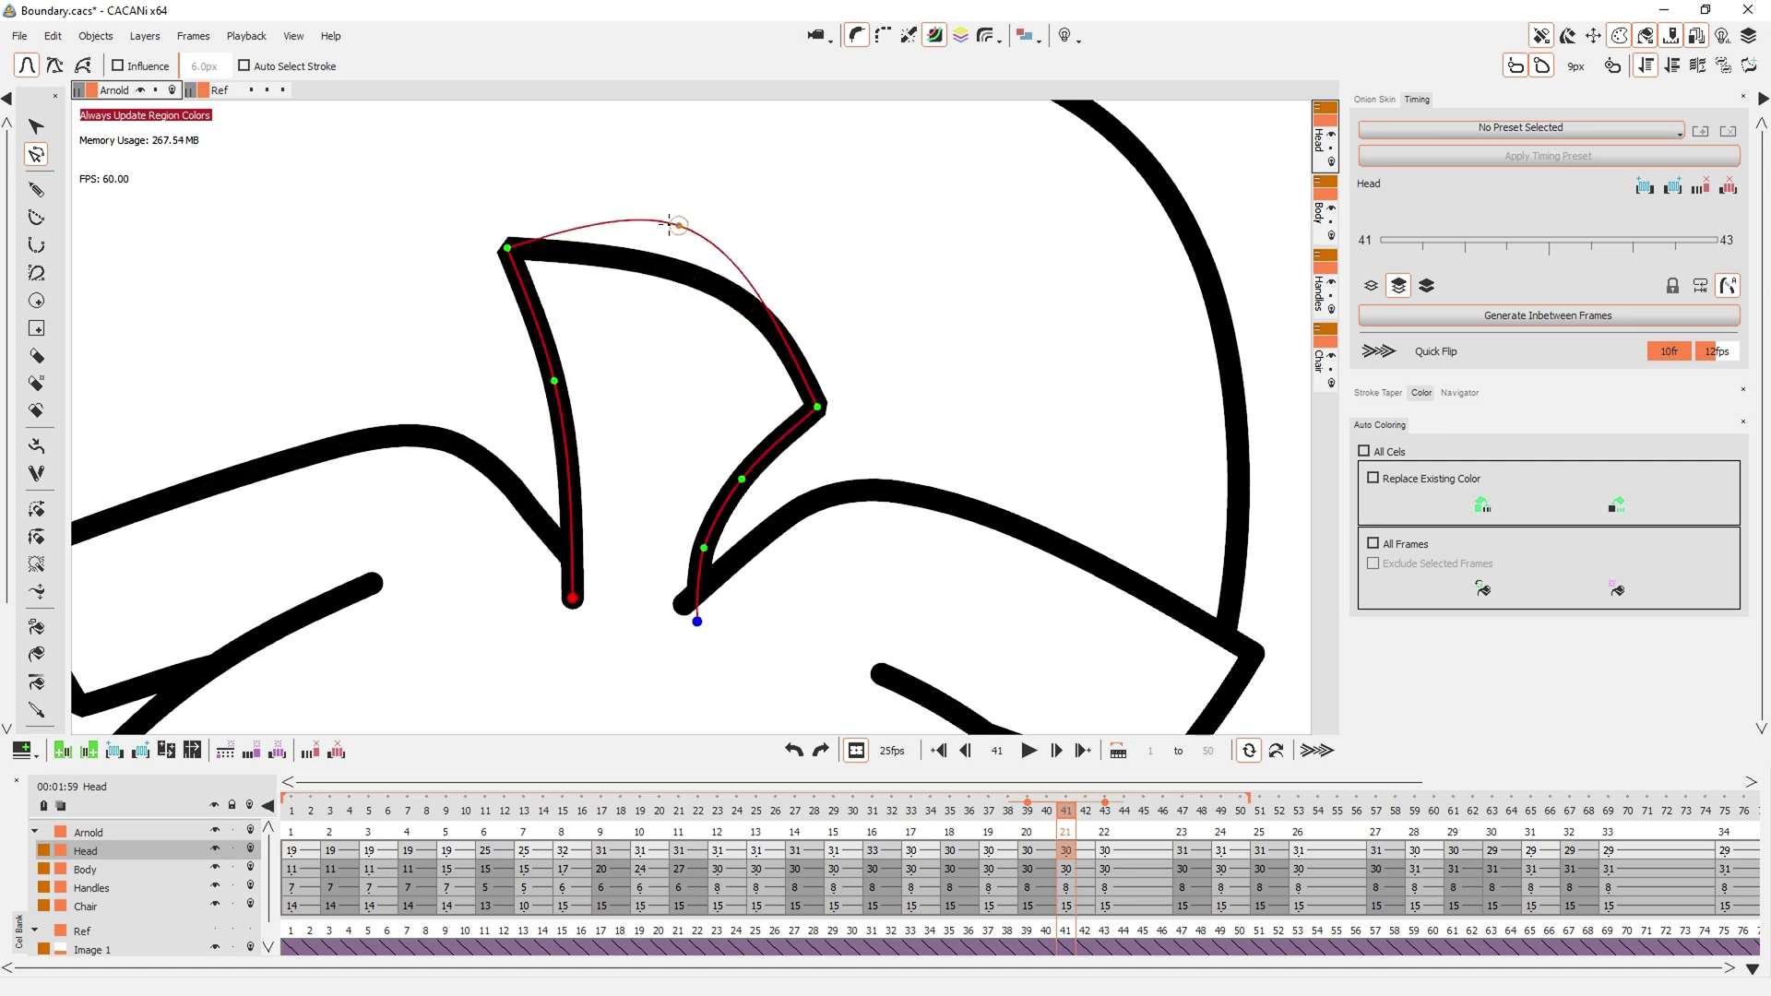
left_click_drag(769, 327, 744, 212)
mouse_move(816, 408)
left_mouse_down()
mouse_move(747, 477)
mouse_move(733, 545)
left_mouse_up()
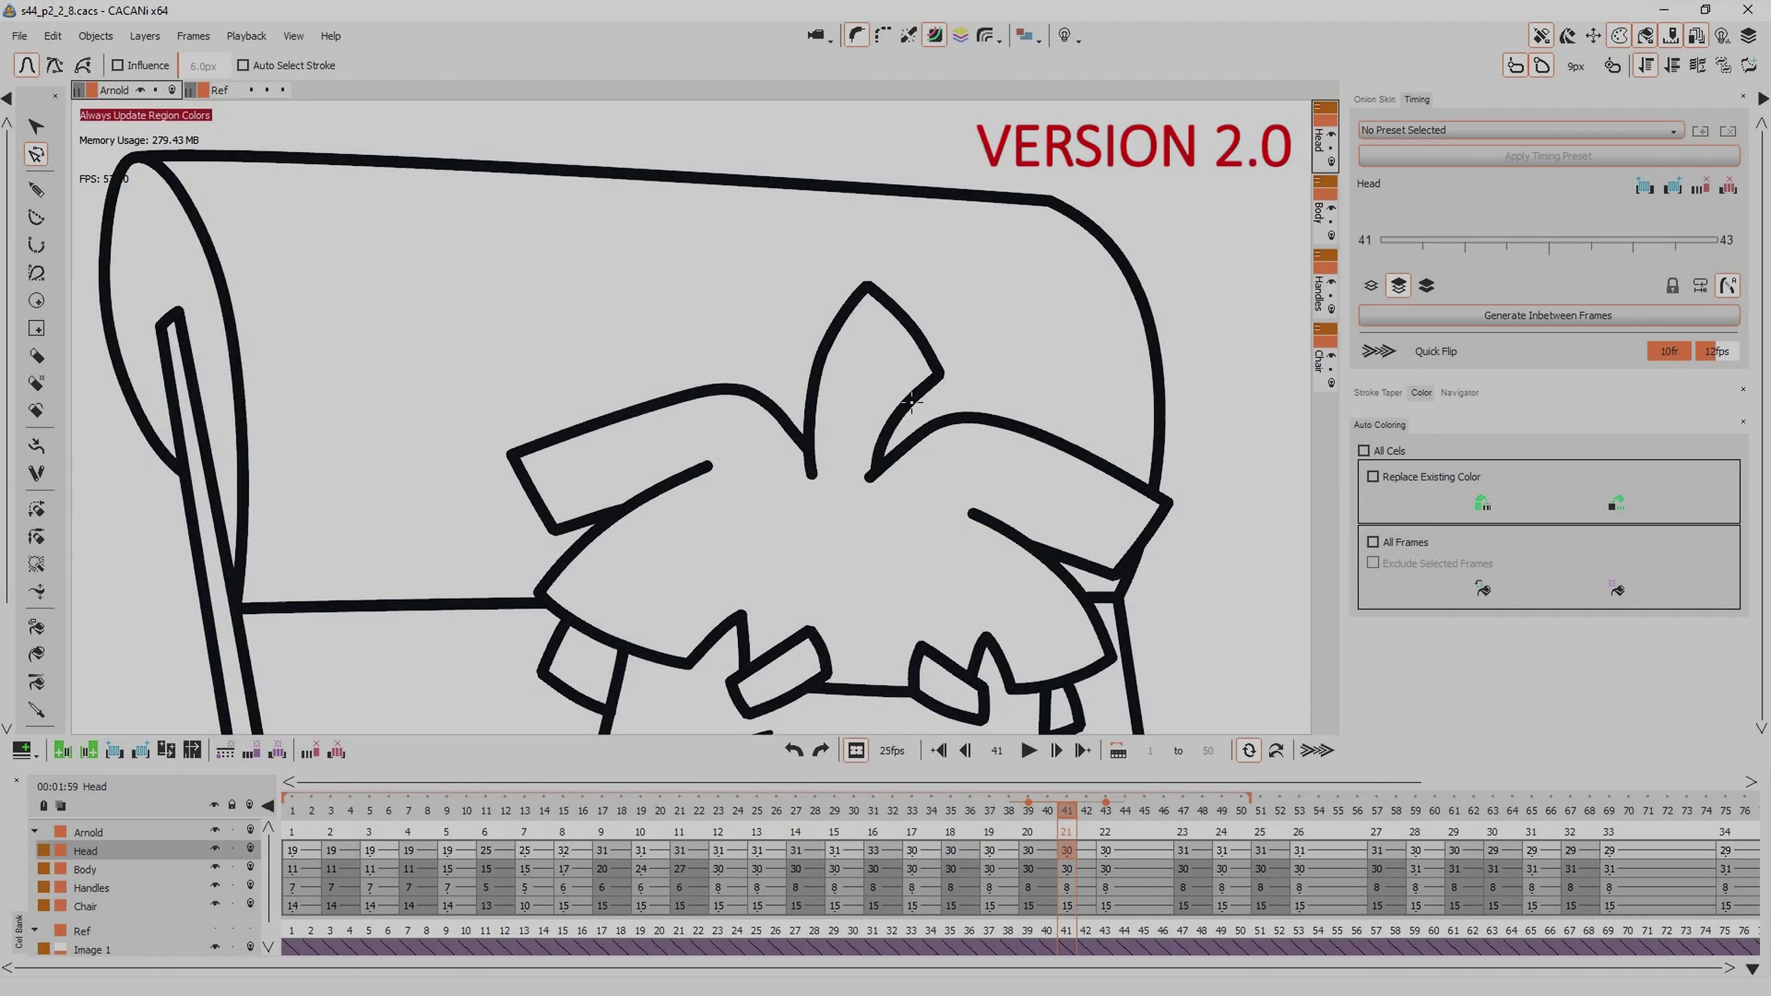
left_click(936, 392)
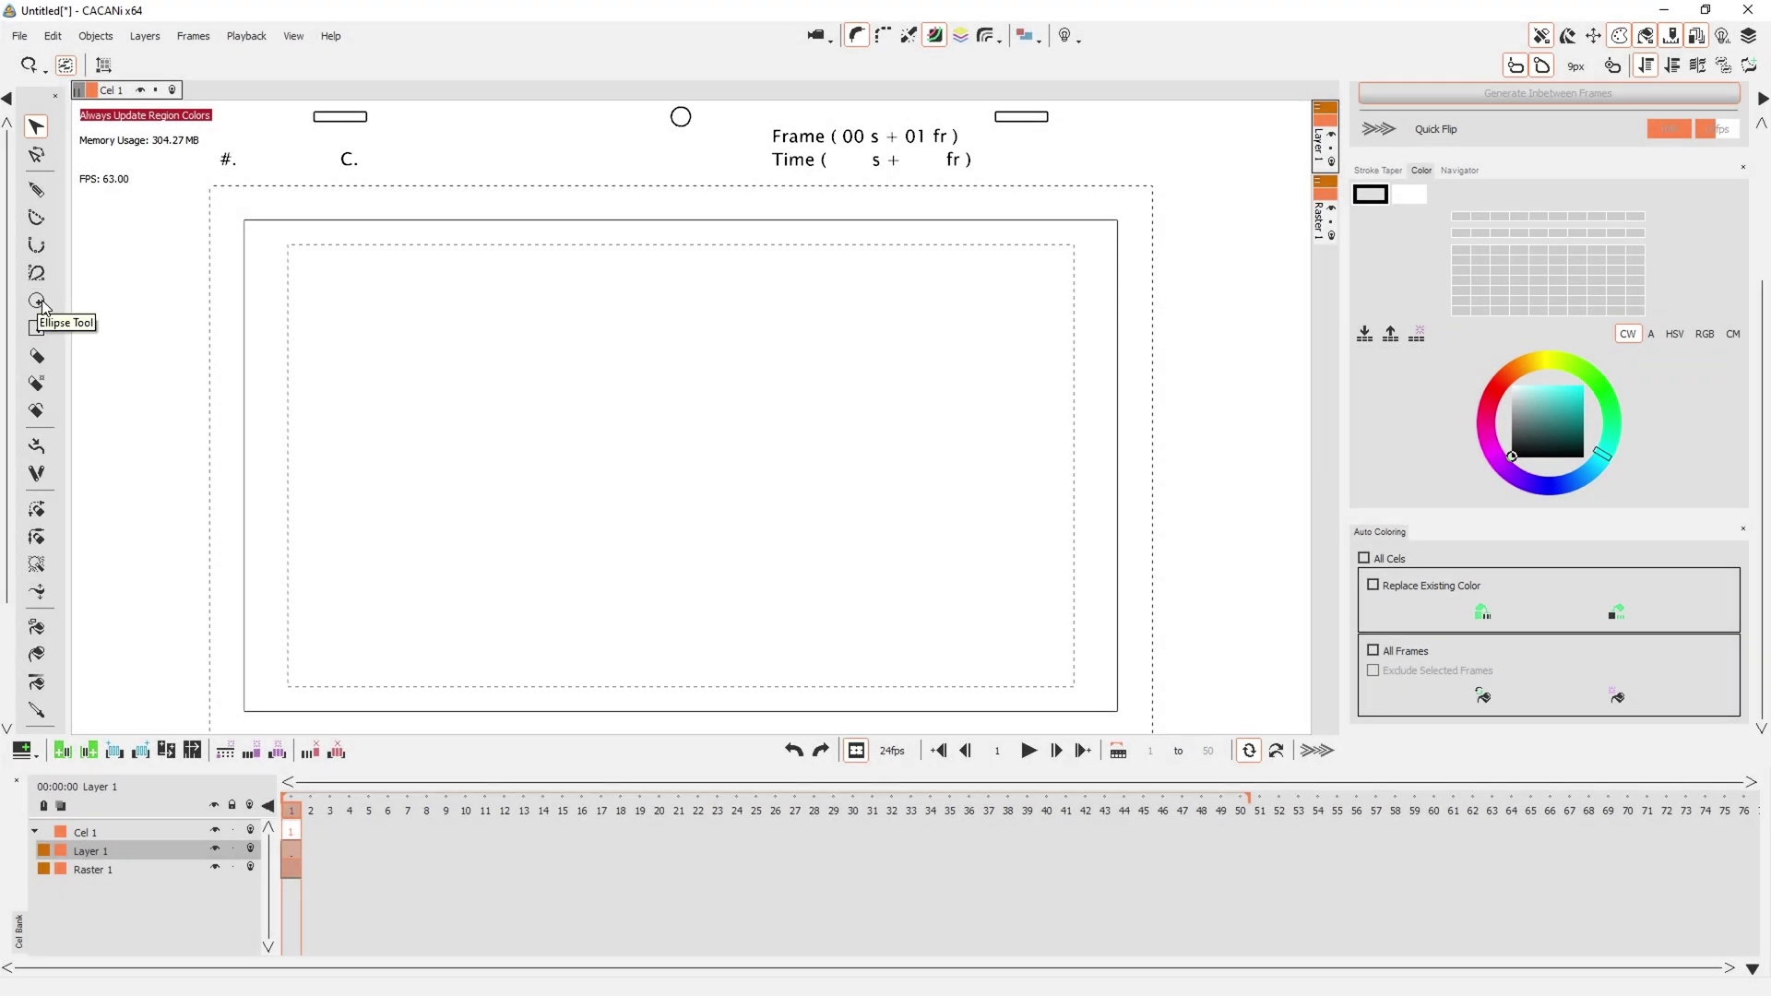
Draw an ellipse and a square overlapping its lower right
left_click(36, 301)
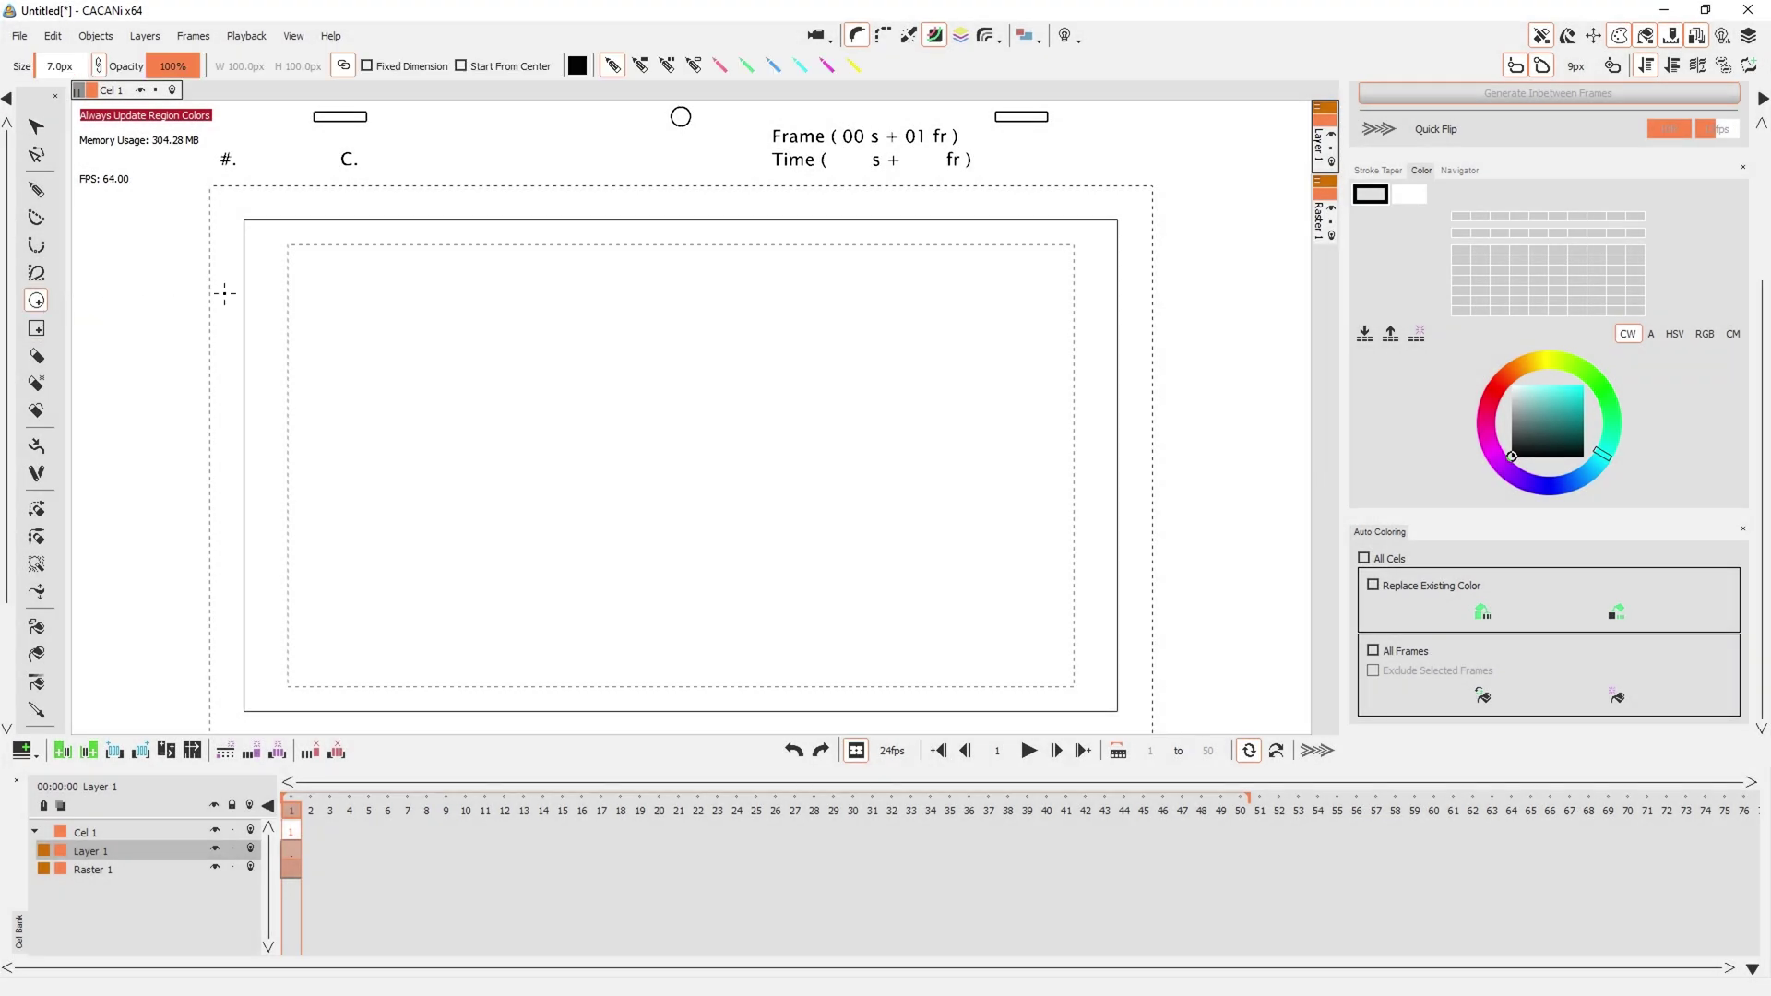
left_click_drag(427, 324, 649, 486)
left_click(36, 329)
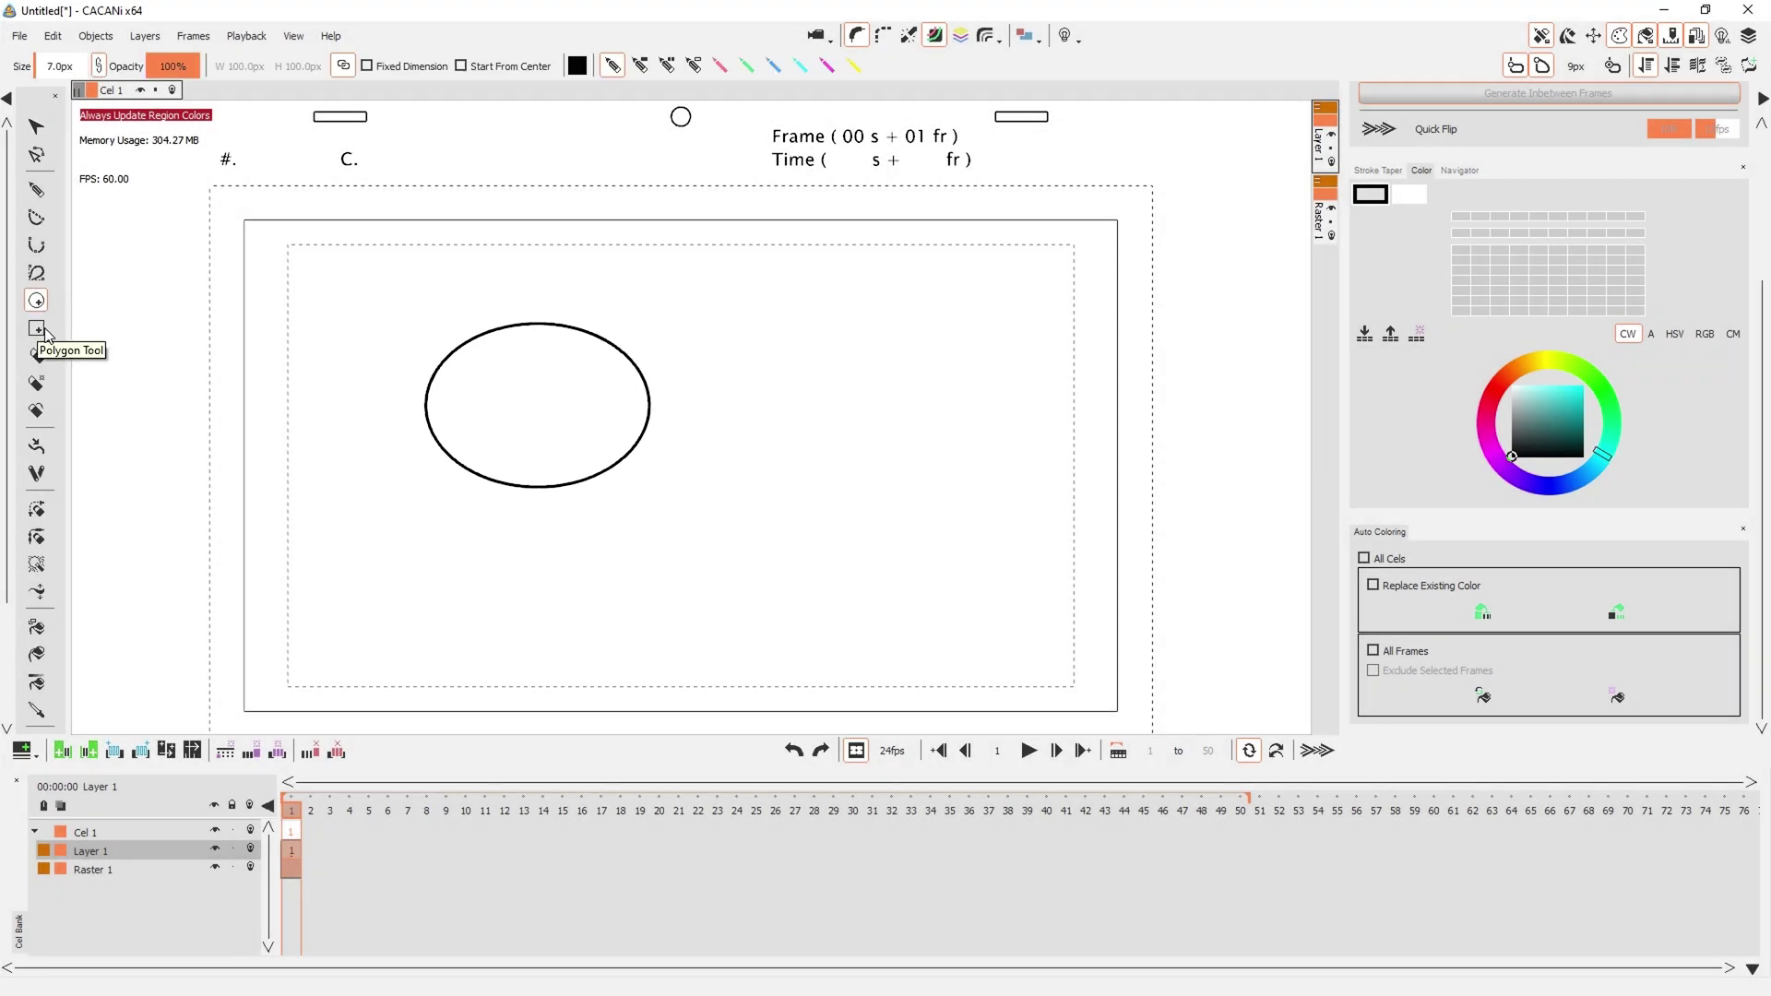
left_click_drag(566, 374, 787, 571)
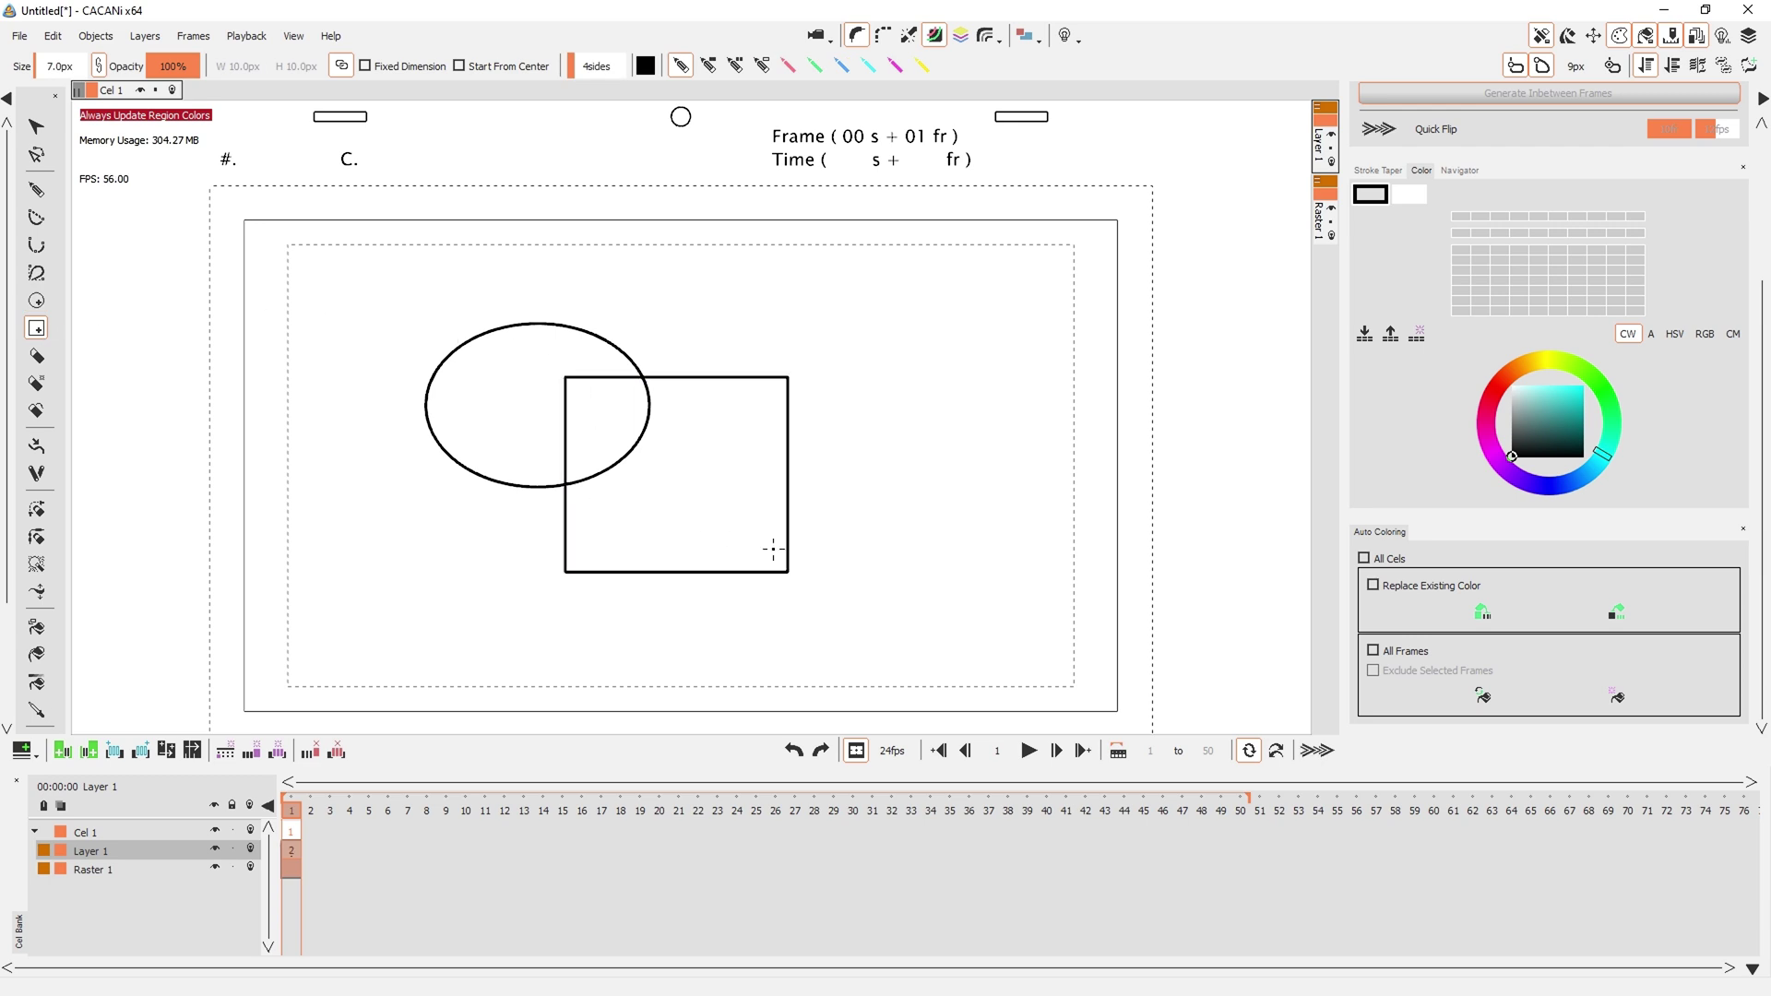
Move the ellipse's top point and the square's corner, then erase the overlapping inner lines
key("a")
left_click(537, 325)
left_click_drag(538, 326, 517, 294)
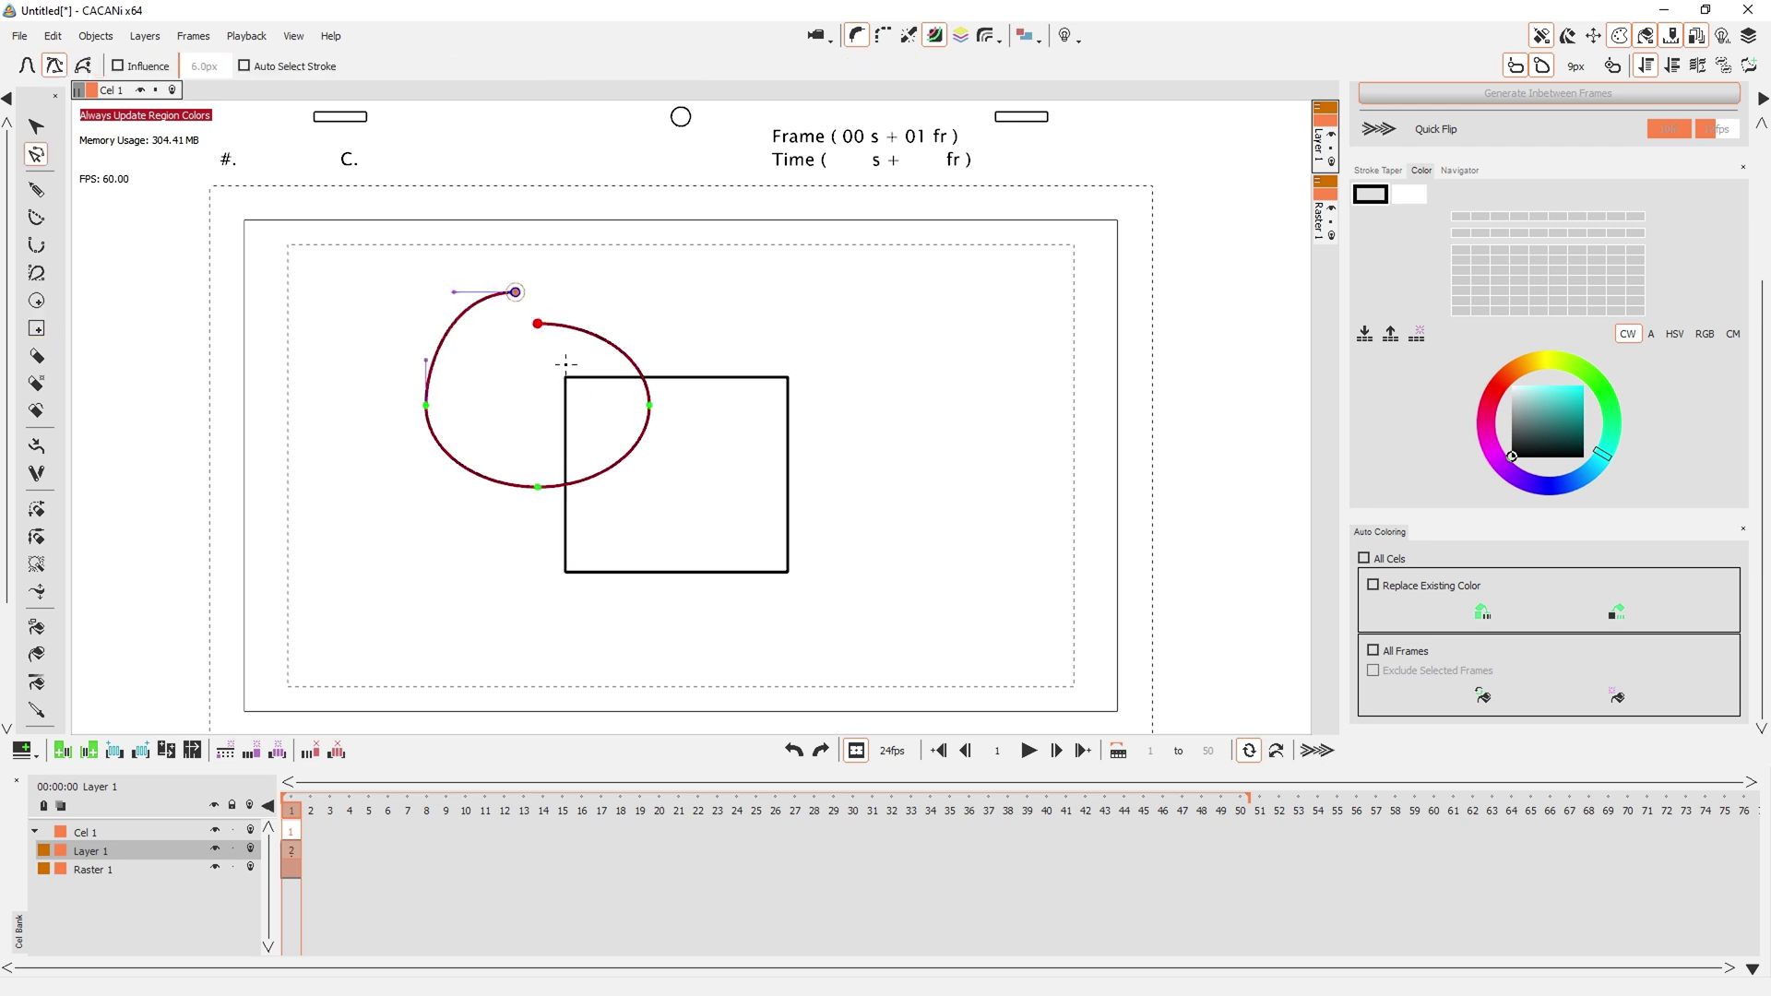
mouse_move(565, 376)
left_mouse_down()
mouse_move(523, 391)
mouse_move(533, 478)
left_mouse_up()
key("e")
mouse_move(578, 364)
left_mouse_down()
mouse_move(636, 376)
mouse_move(642, 482)
left_mouse_up()
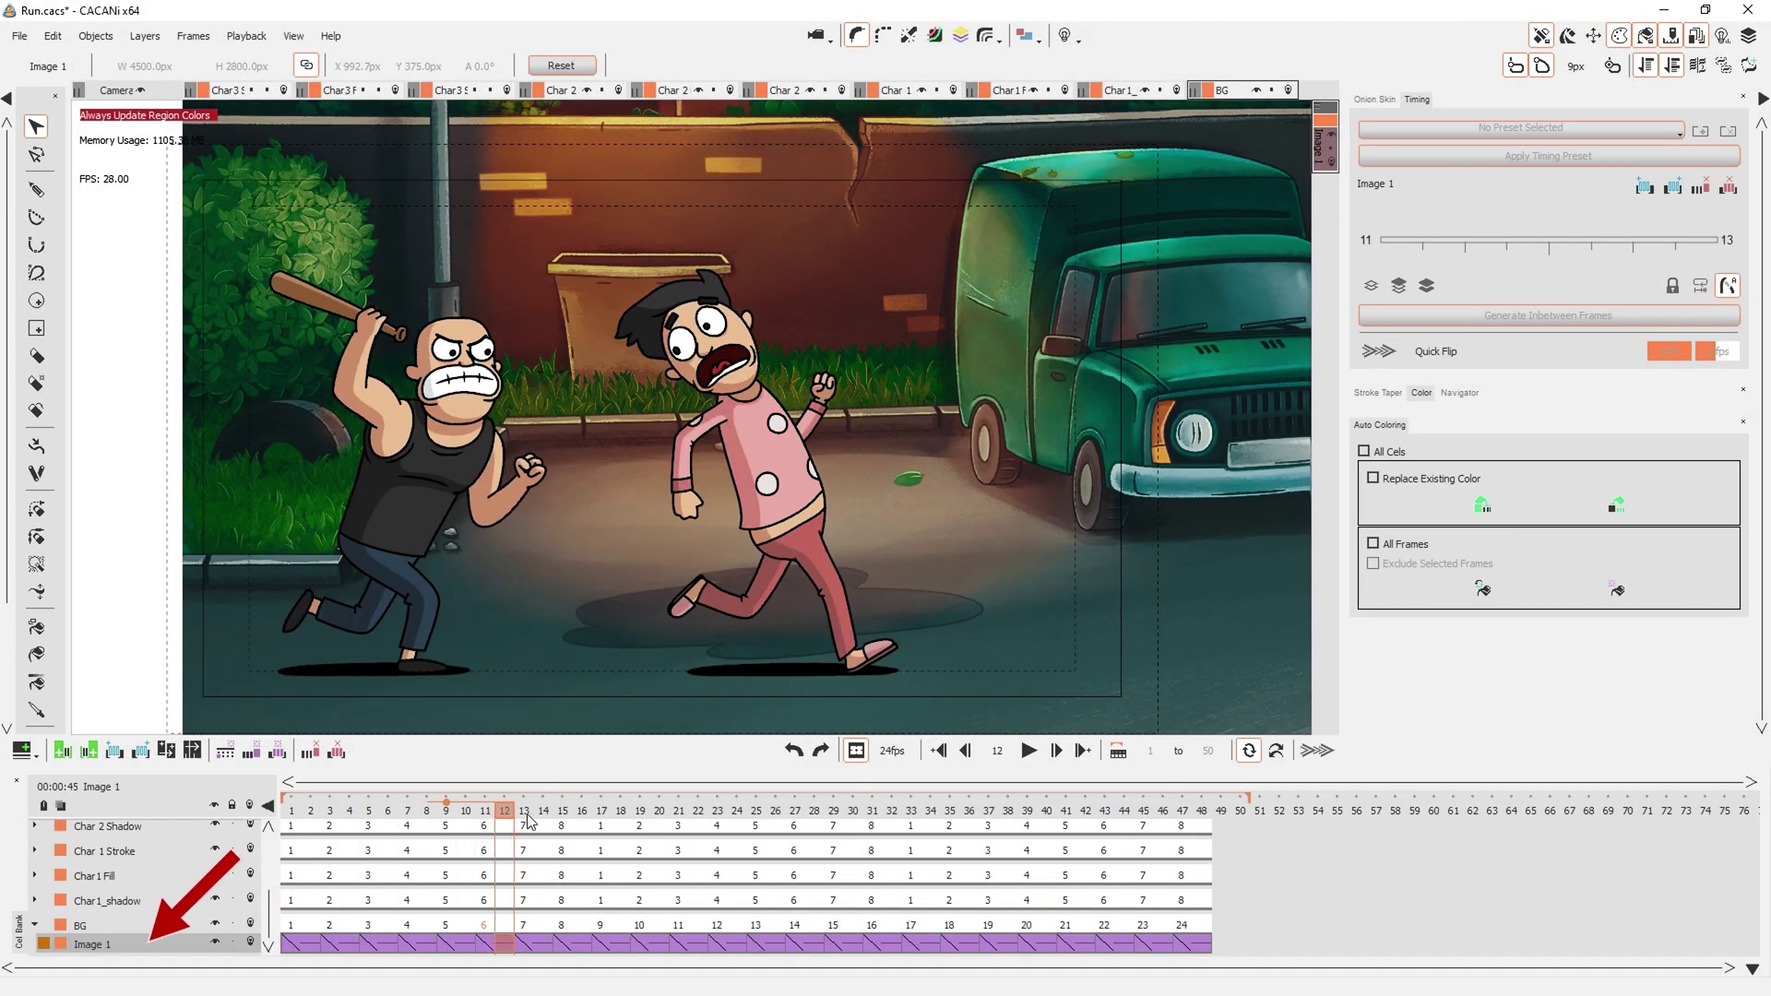
At frame 47, slide the background image so the brown car sits behind
left_click_drag(528, 811, 1194, 817)
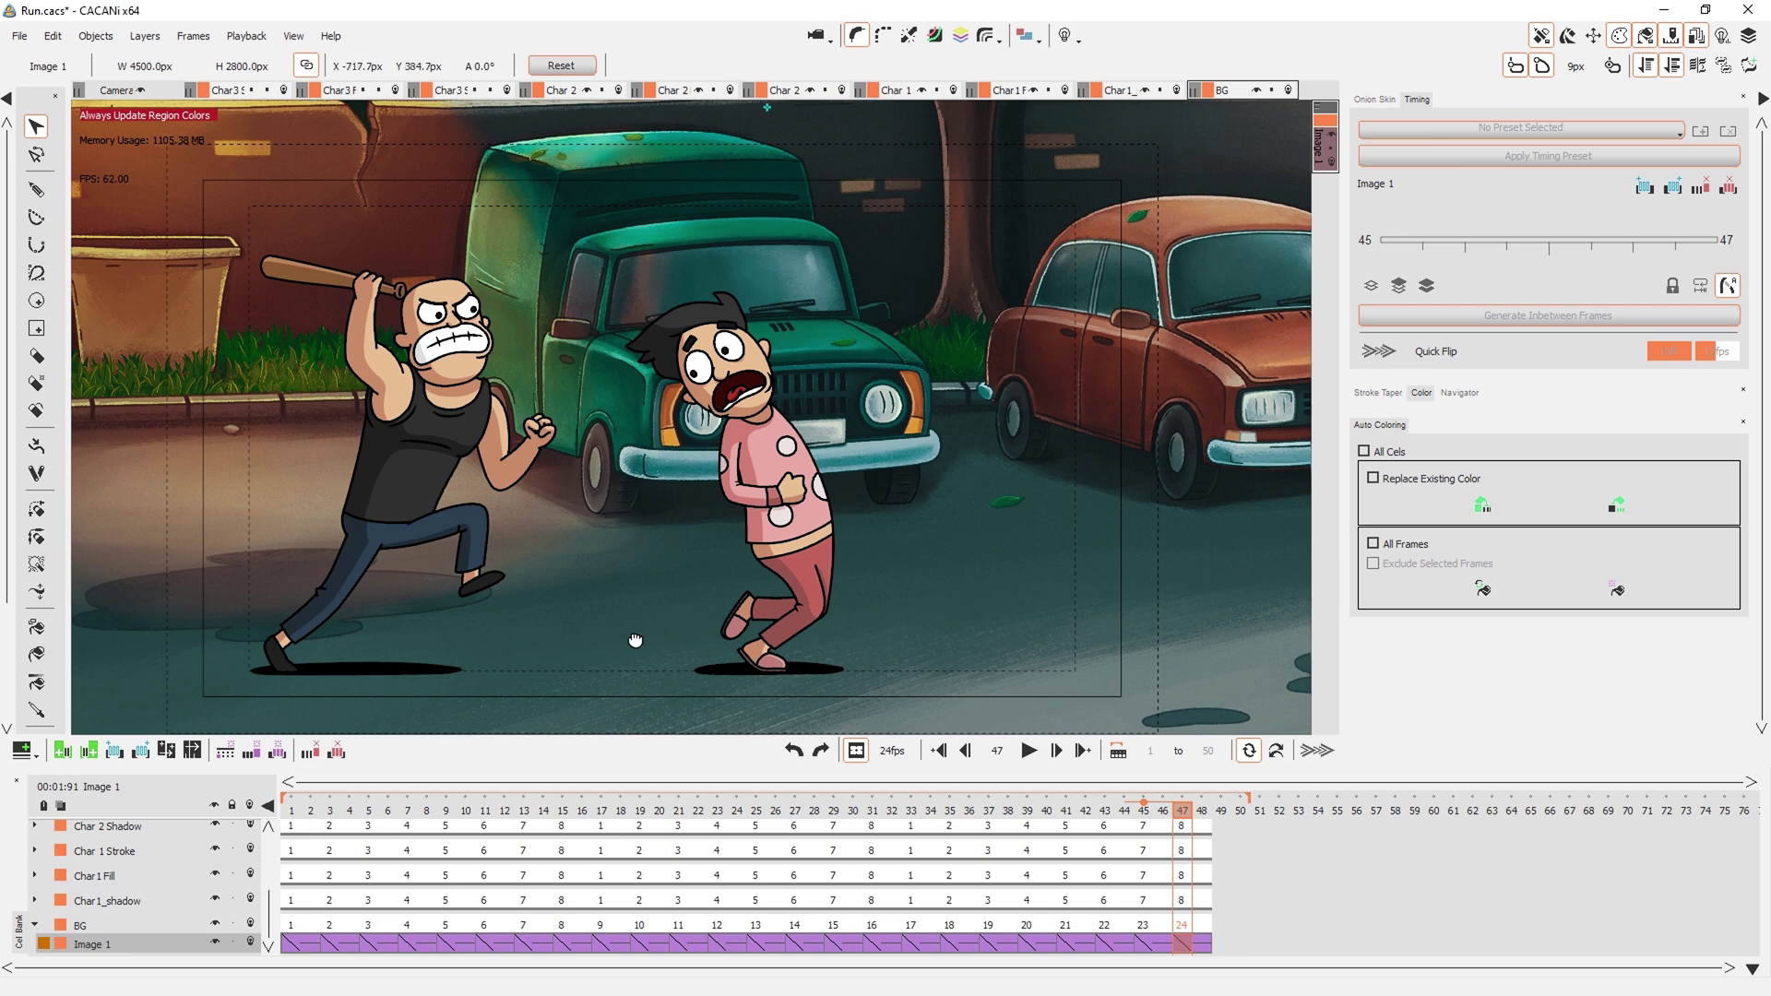
left_click_drag(636, 641, 554, 636)
left_click_drag(769, 626, 626, 642)
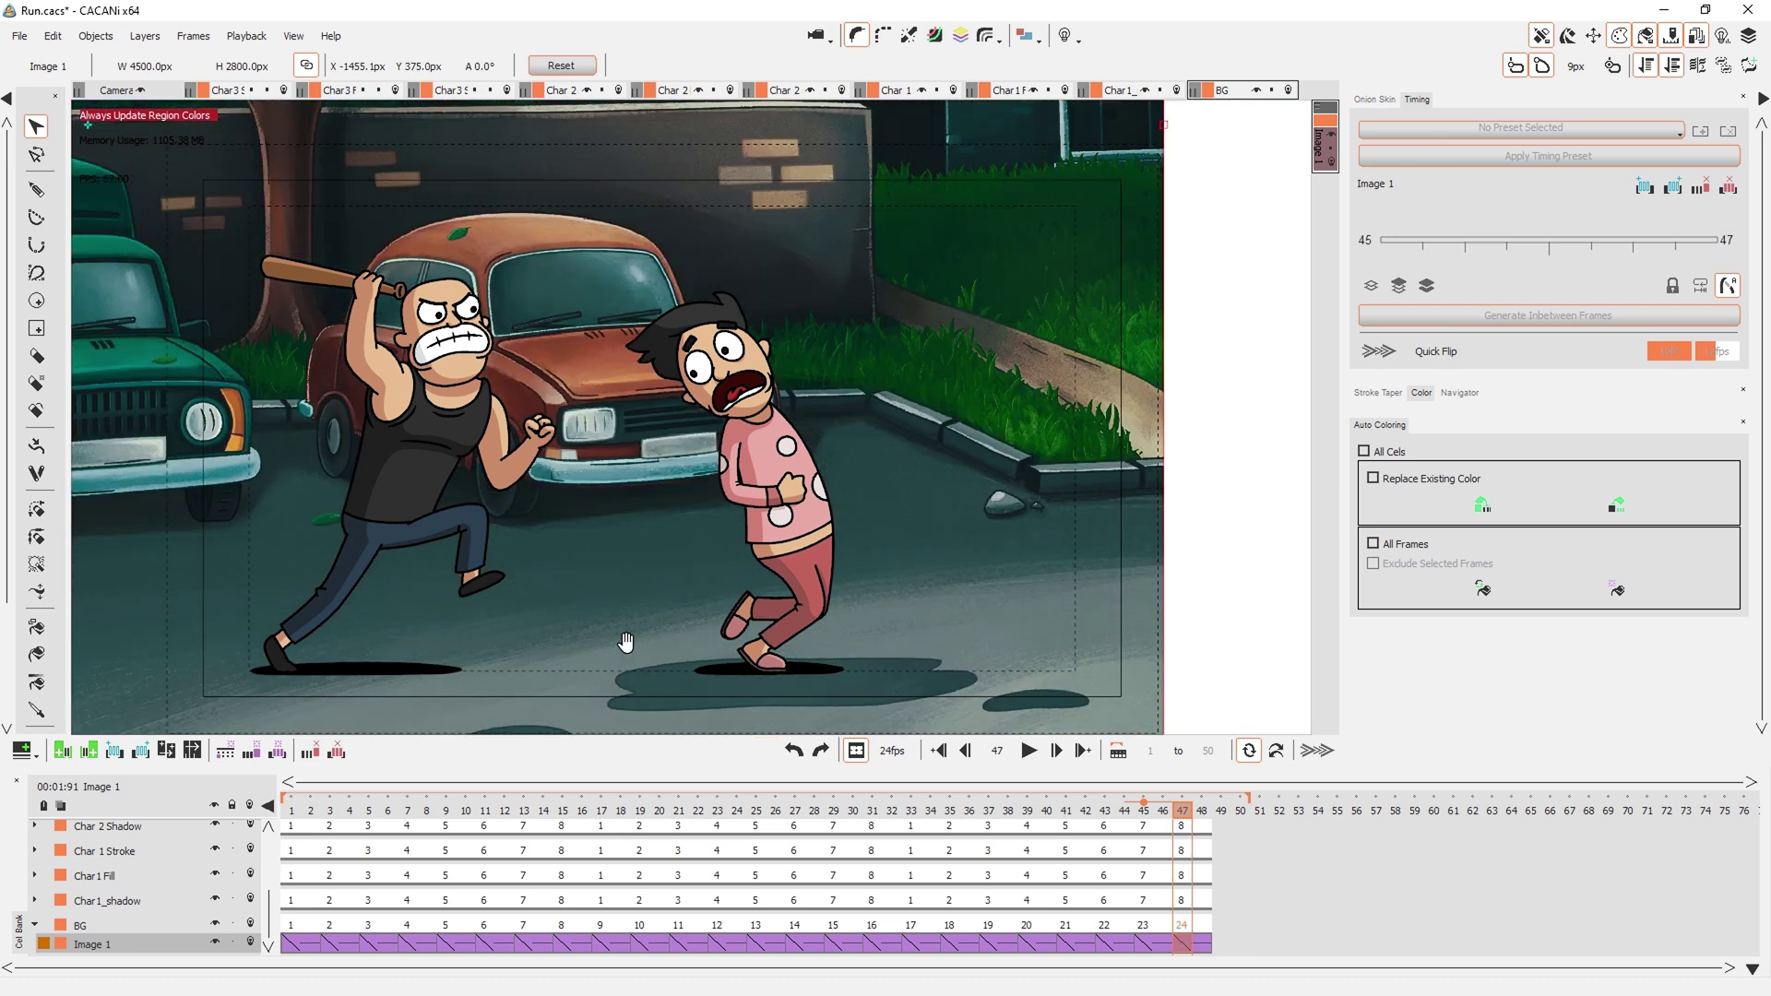
Select Image 1's frames 1–47 and apply Inbetween Image Positions
left_click(288, 941)
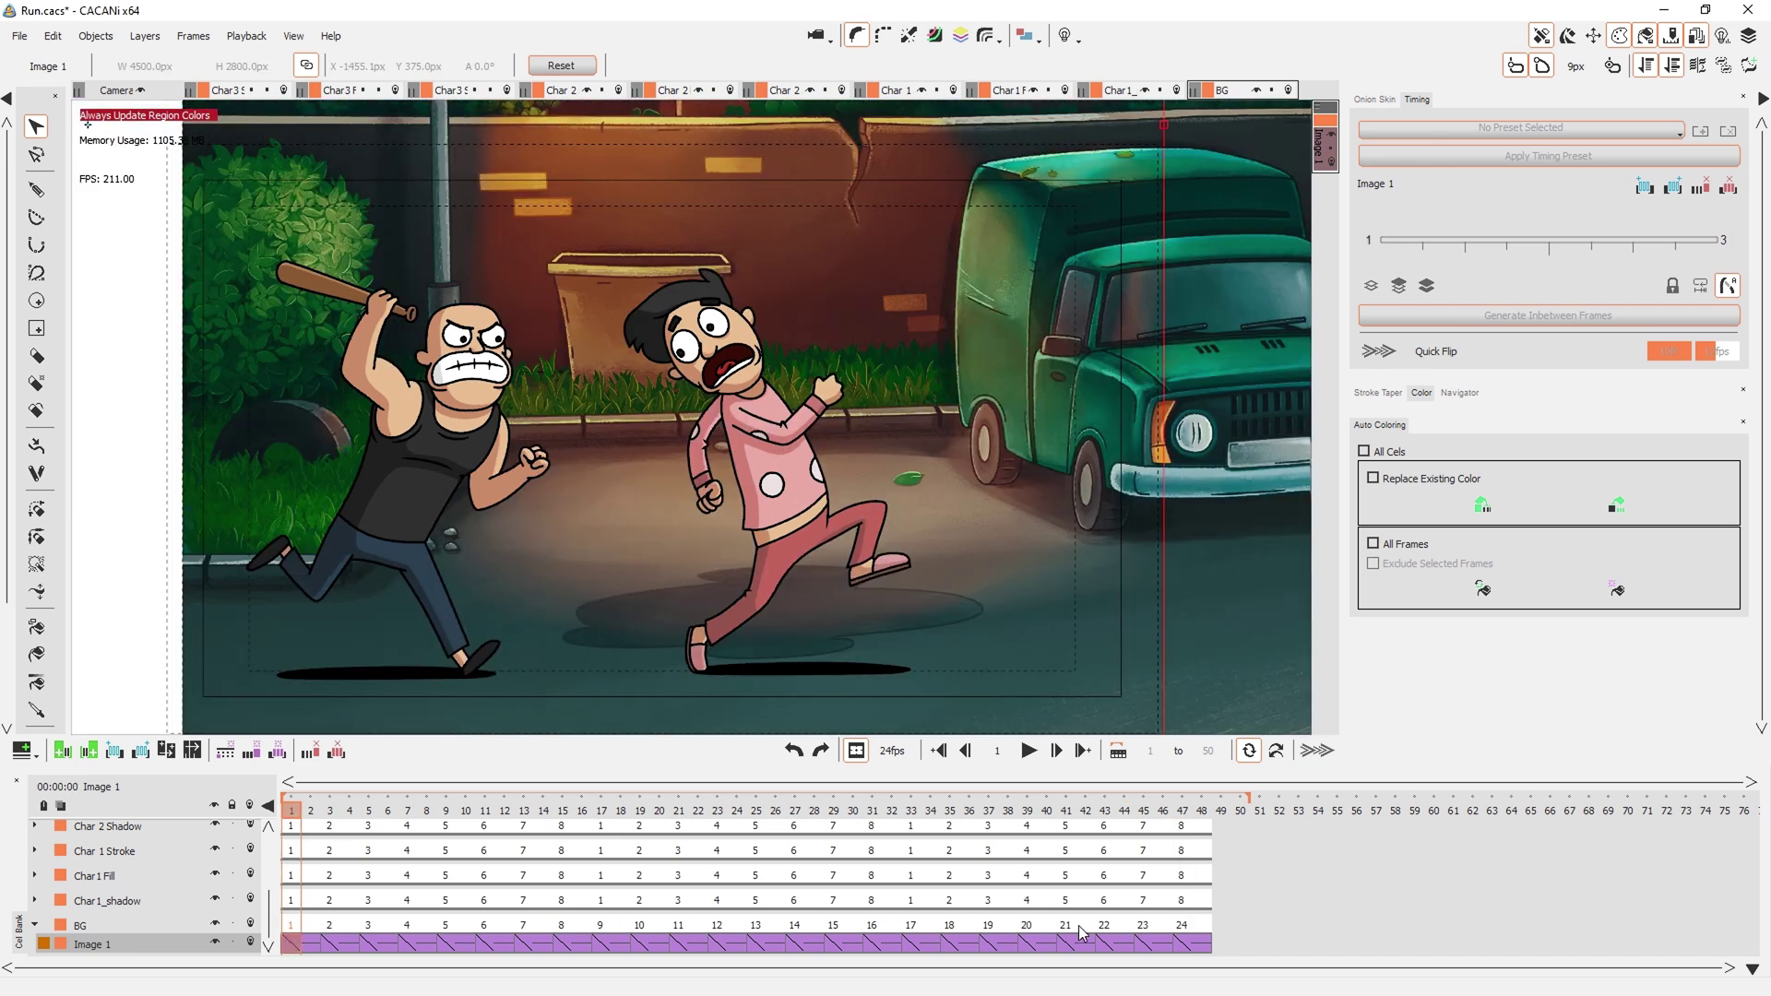
left_click(1182, 942, "shift")
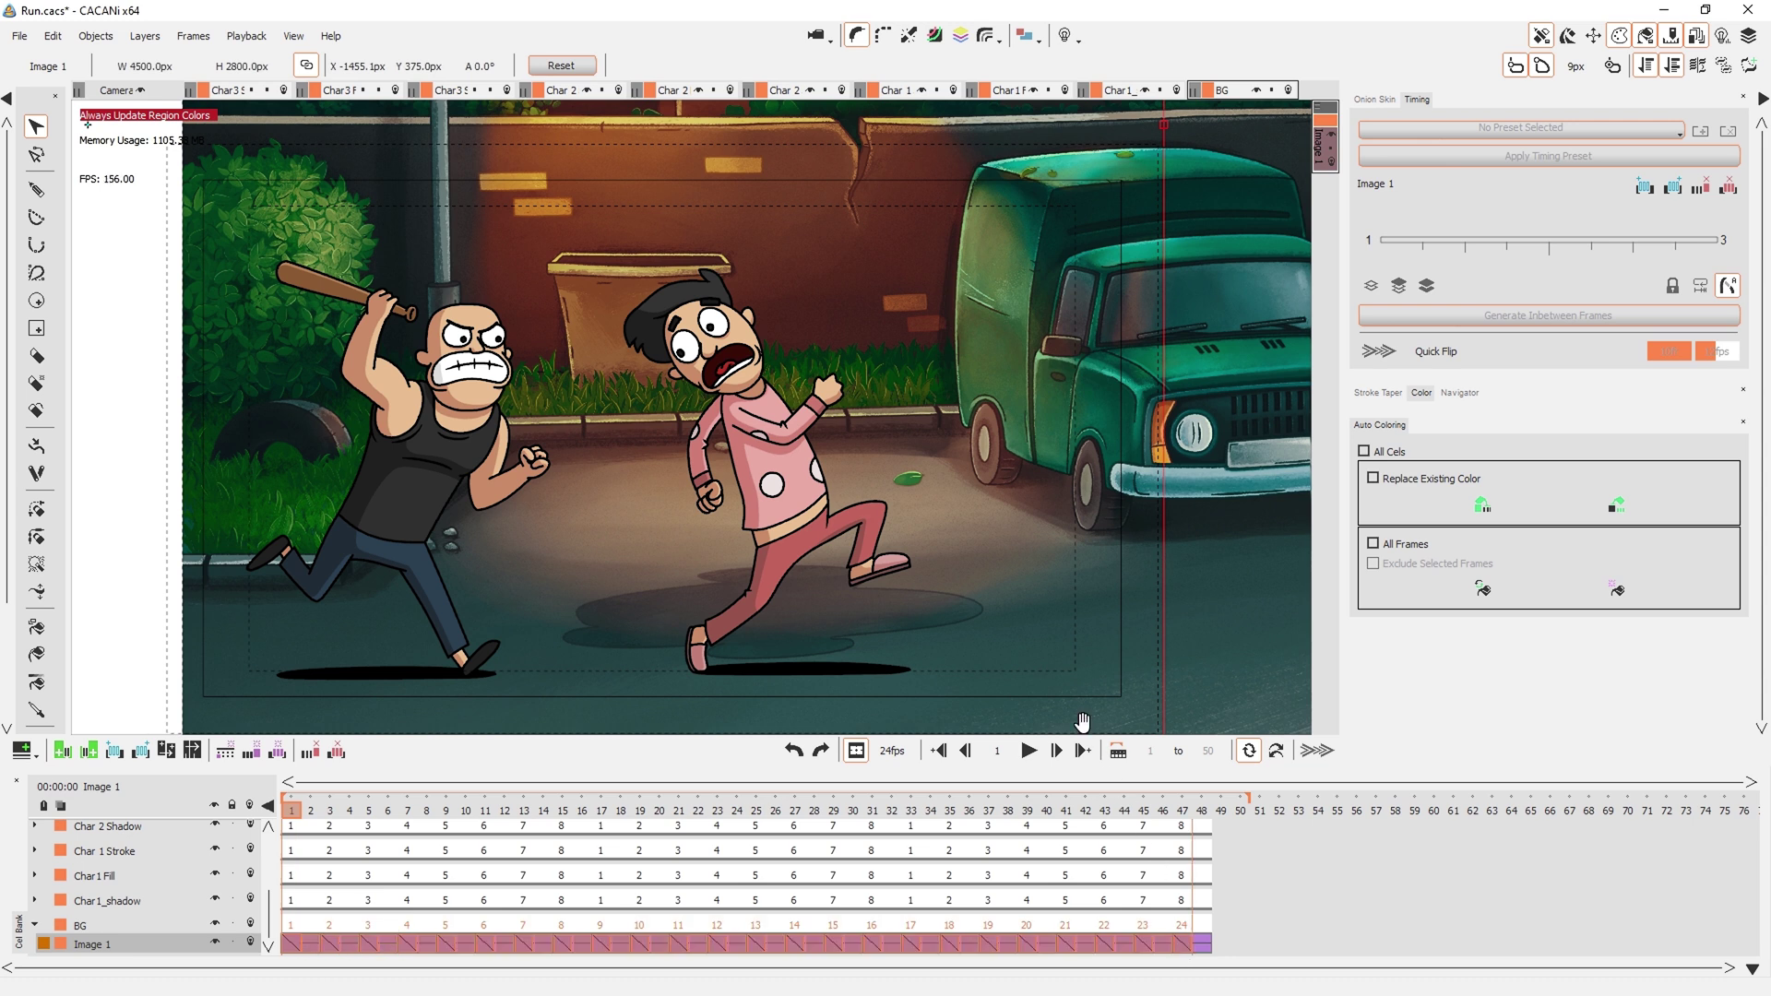
right_click(998, 636)
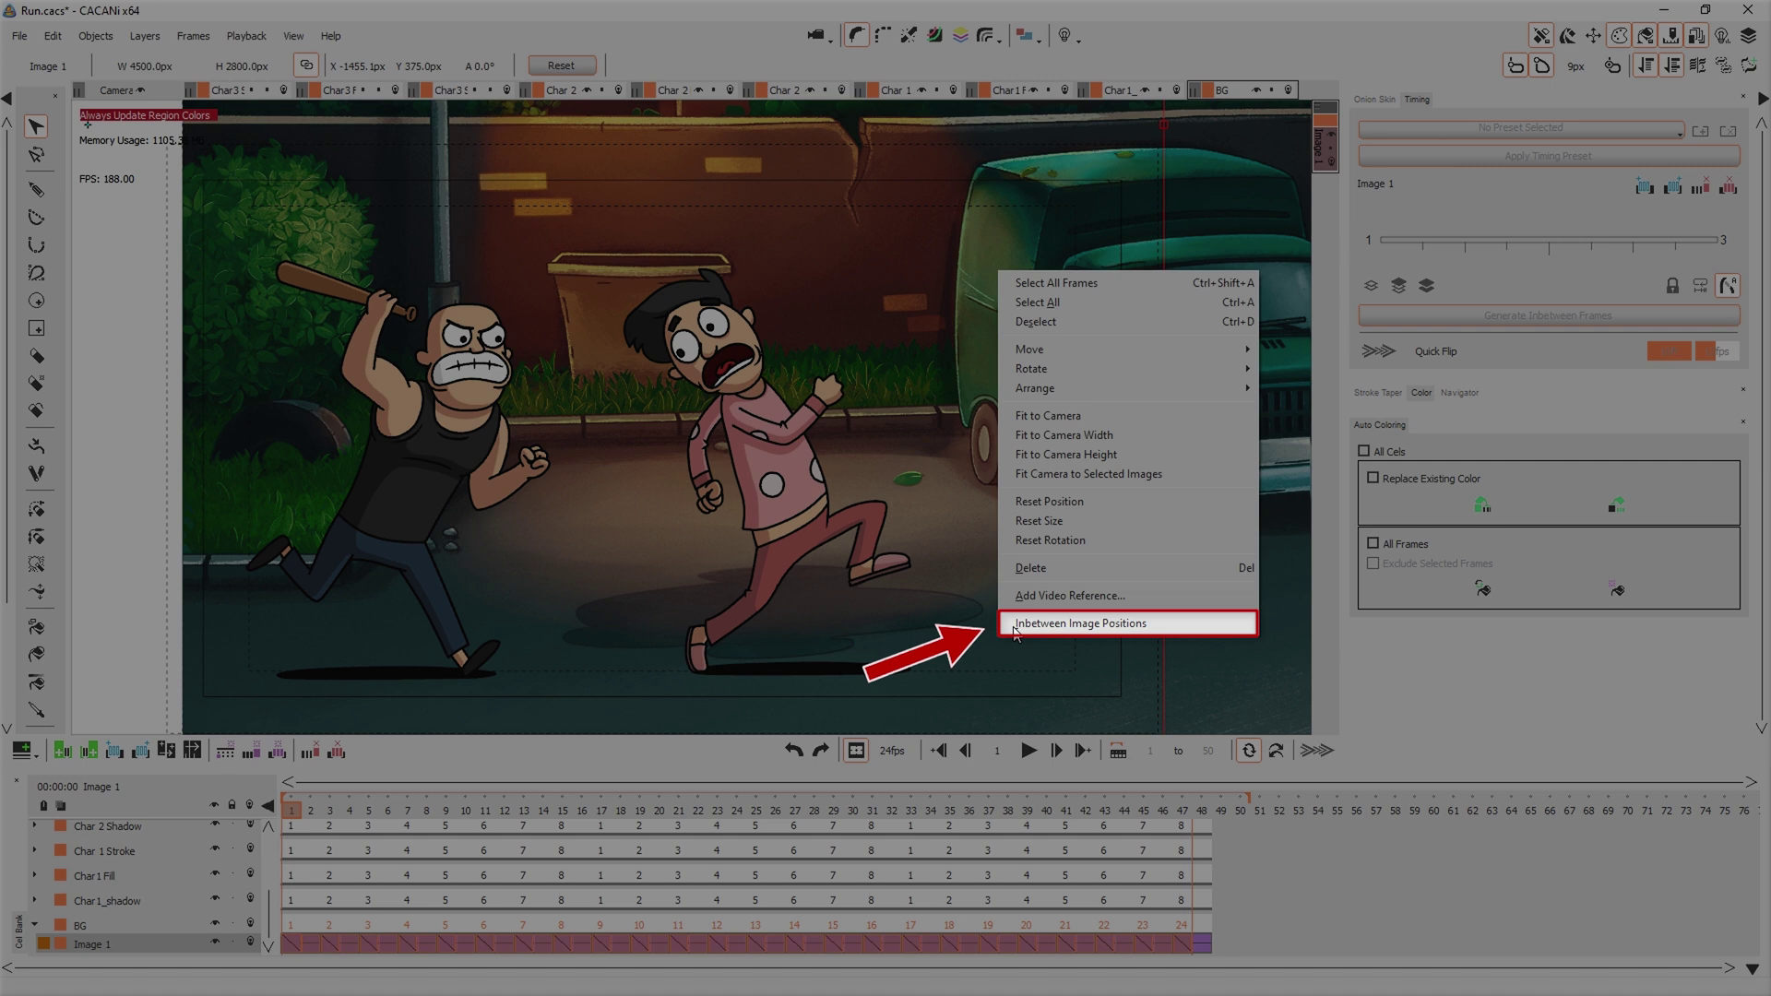
left_click(1080, 623)
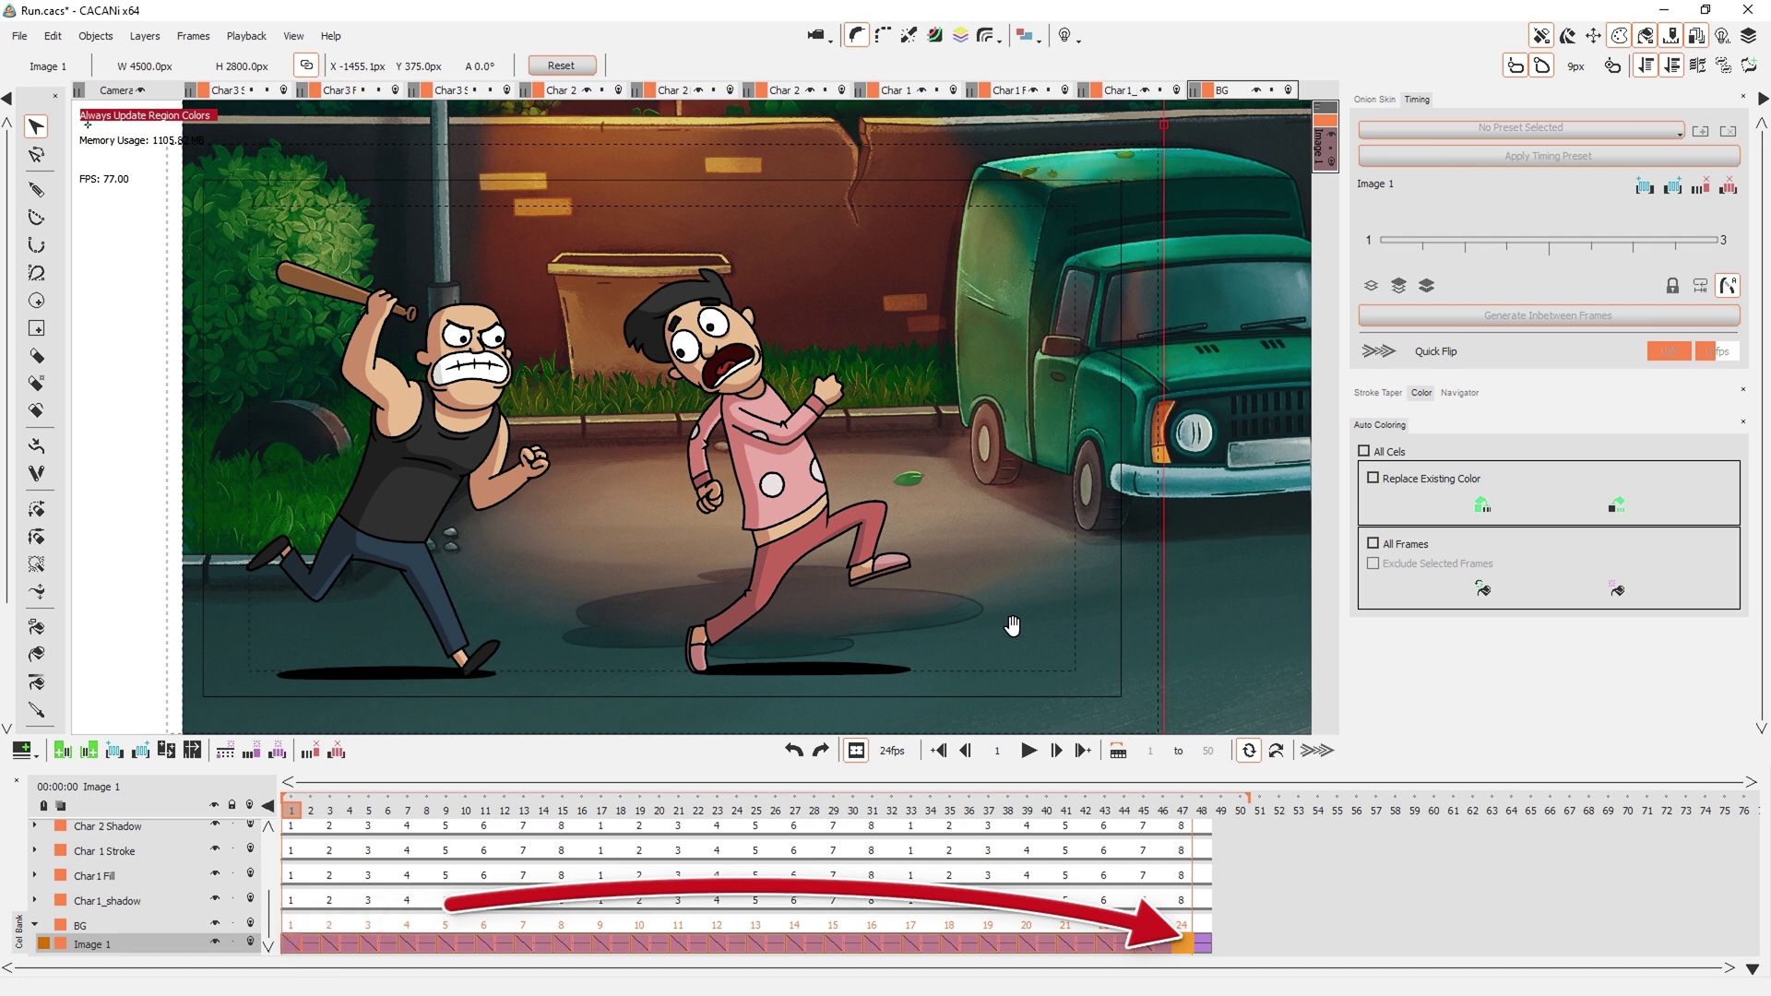
Scrub between frames 46 and 38, then play back the animation
left_click(1163, 808)
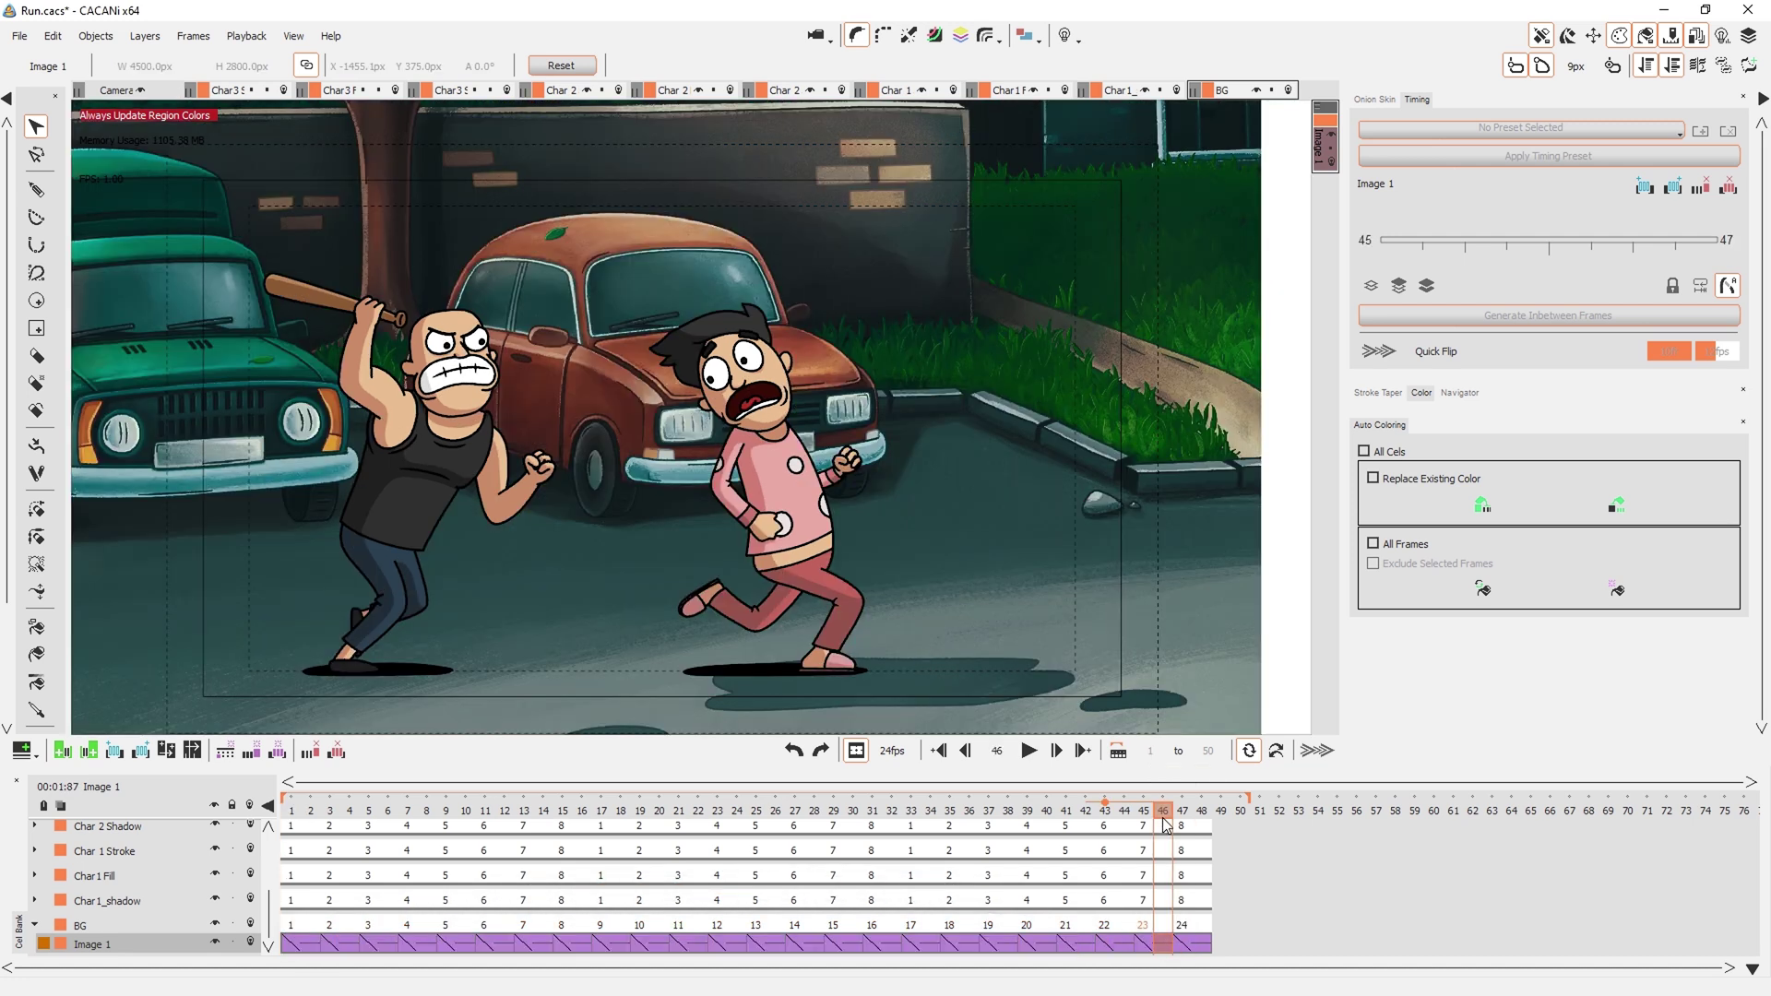
left_click_drag(1164, 809, 1017, 810)
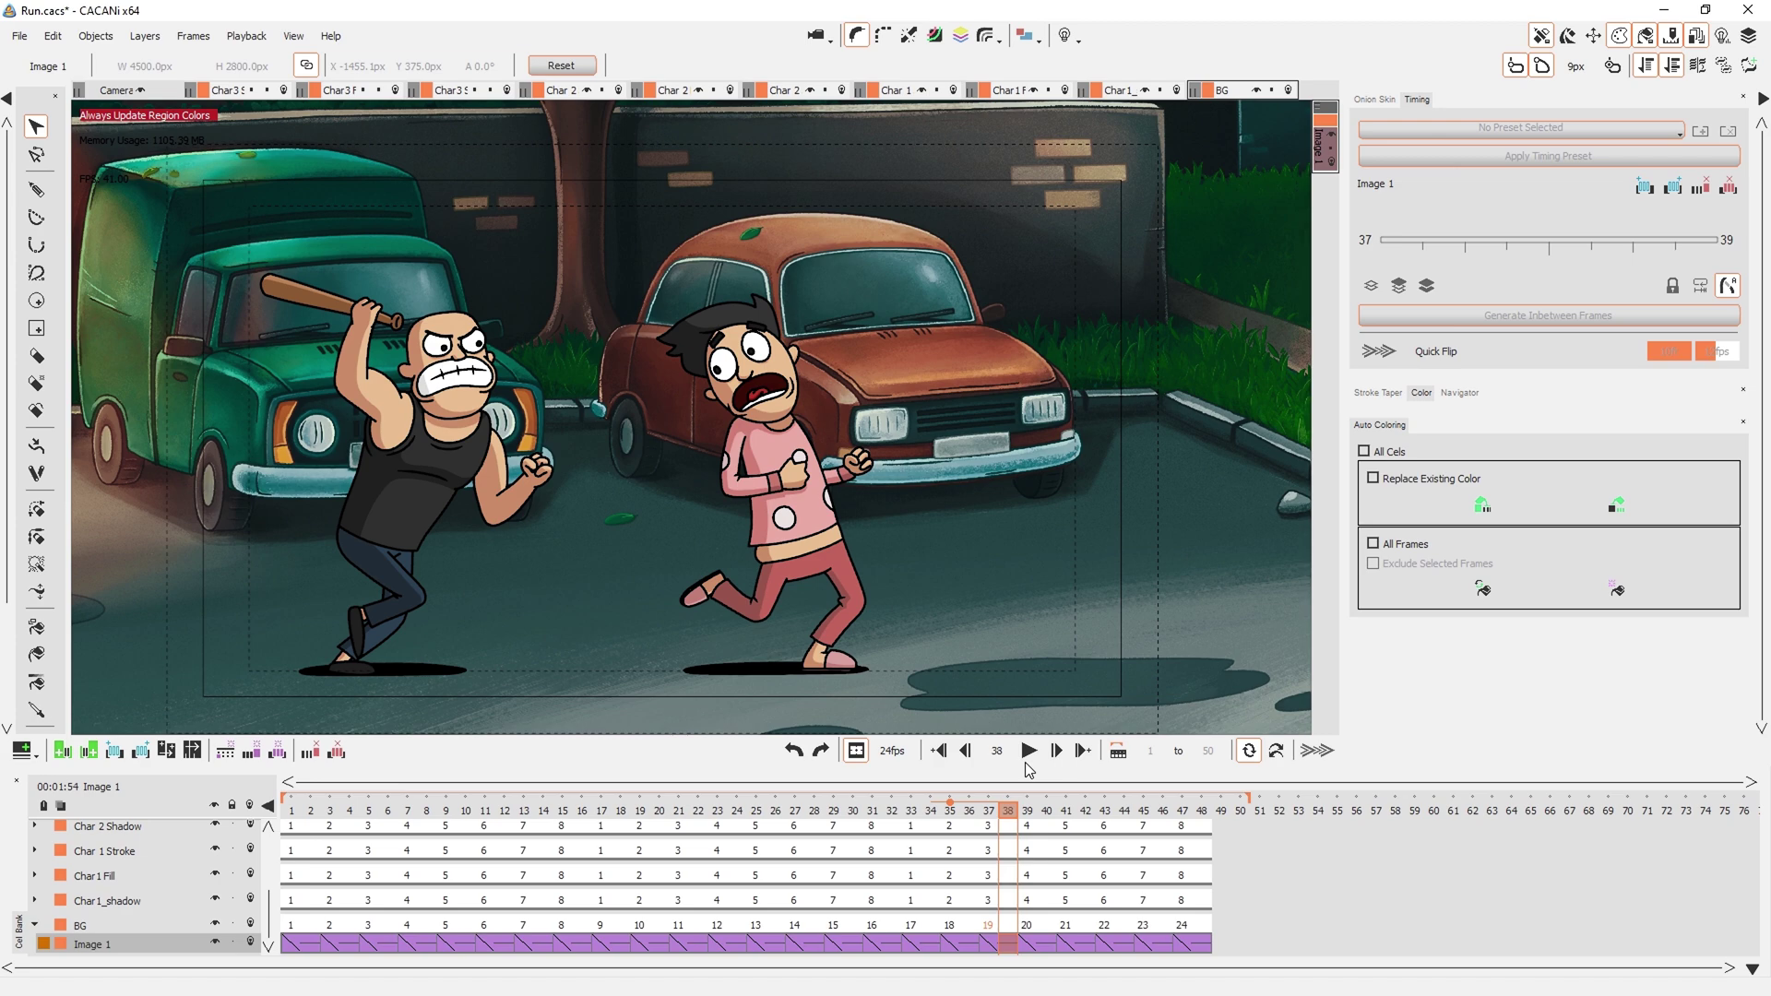
left_click(1027, 751)
double_click(1007, 851)
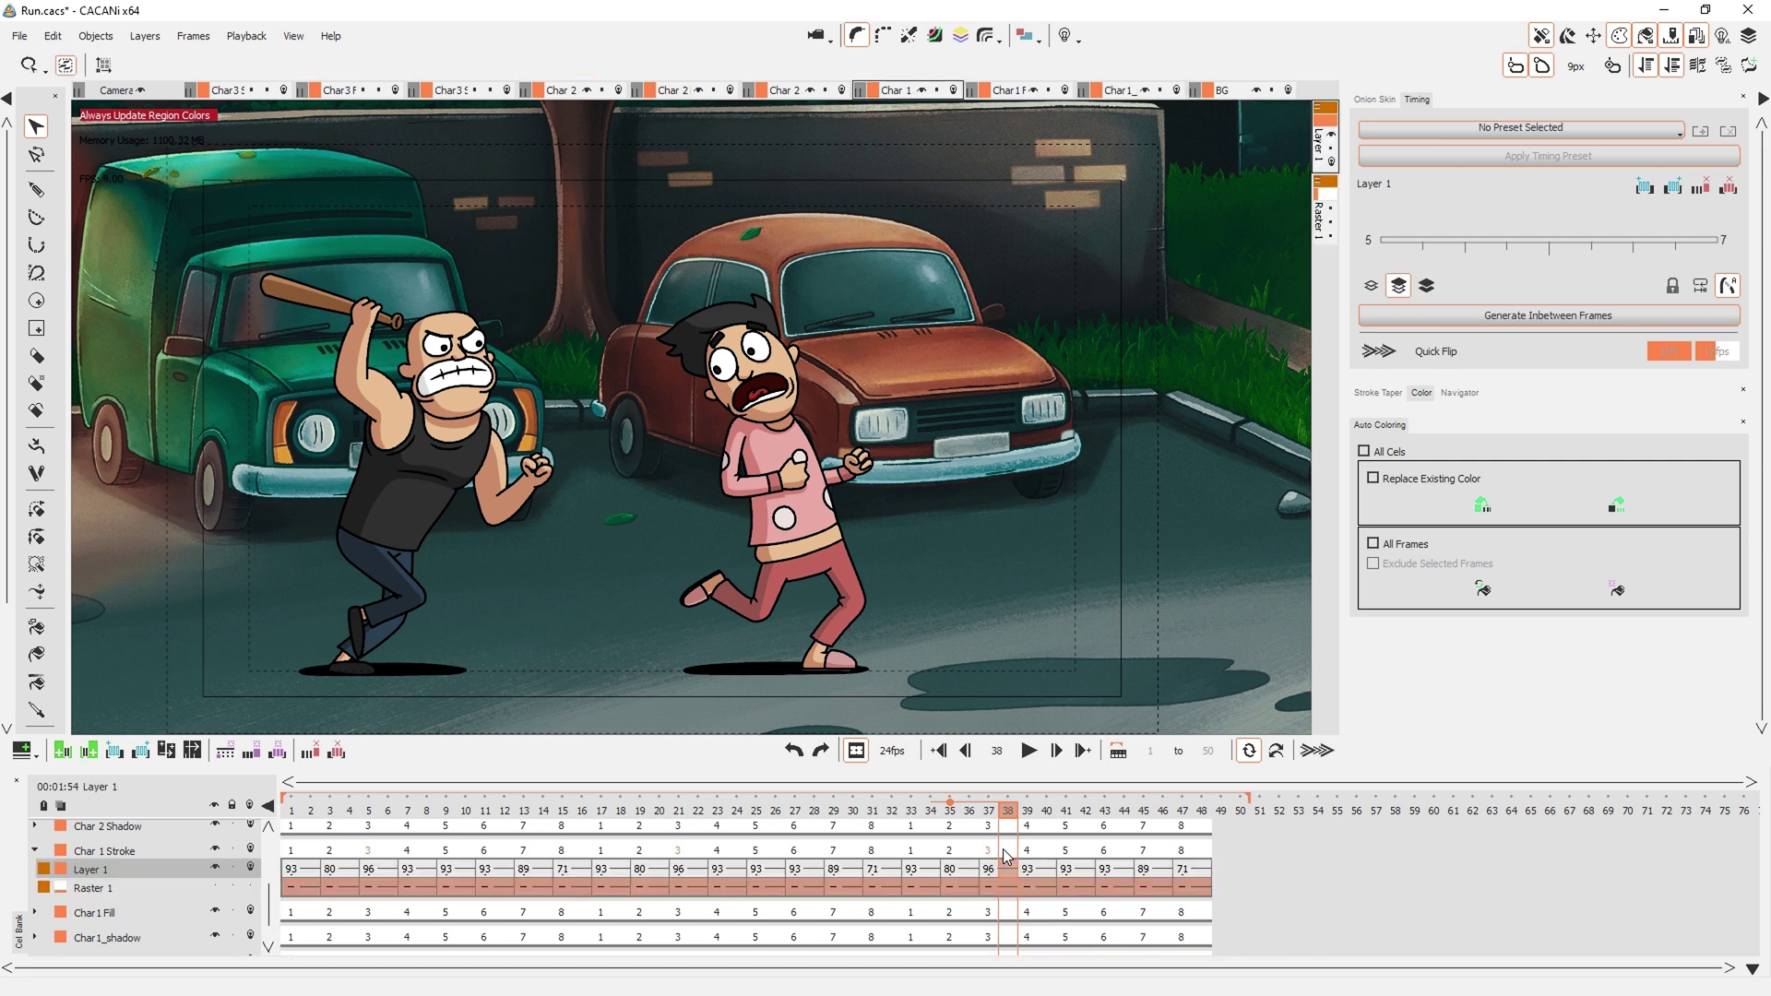
double_click(1010, 913)
double_click(1010, 914)
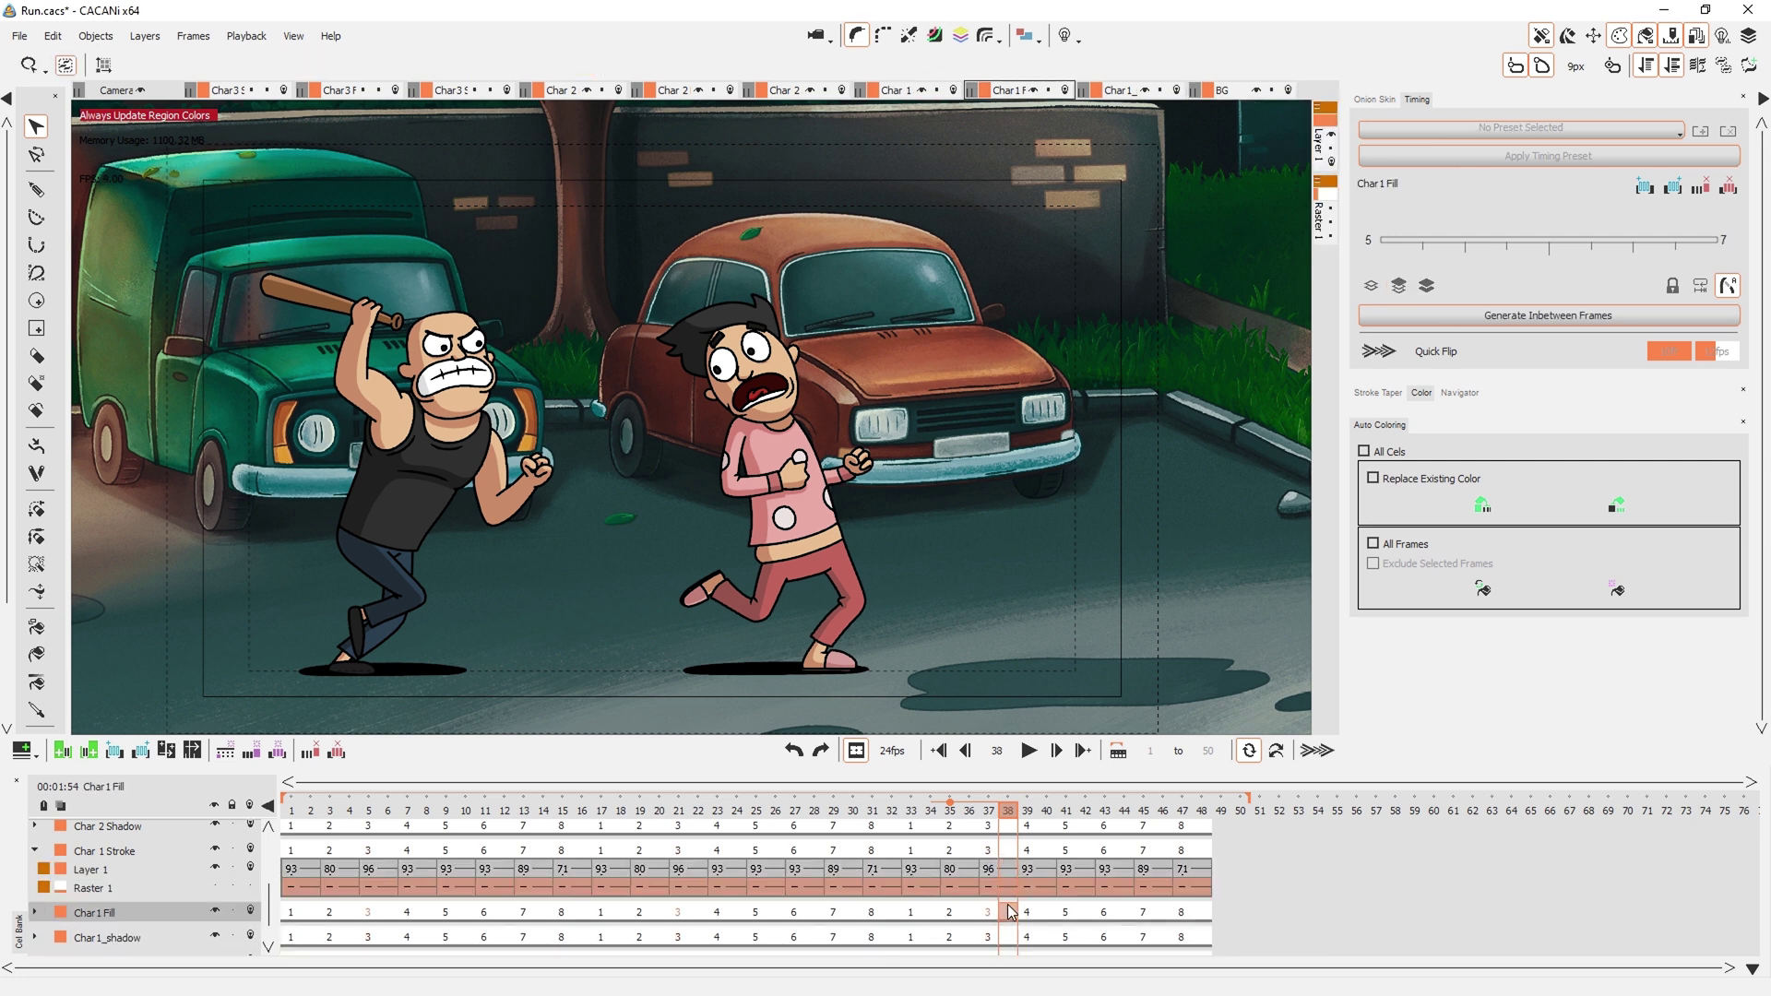
double_click(1017, 847)
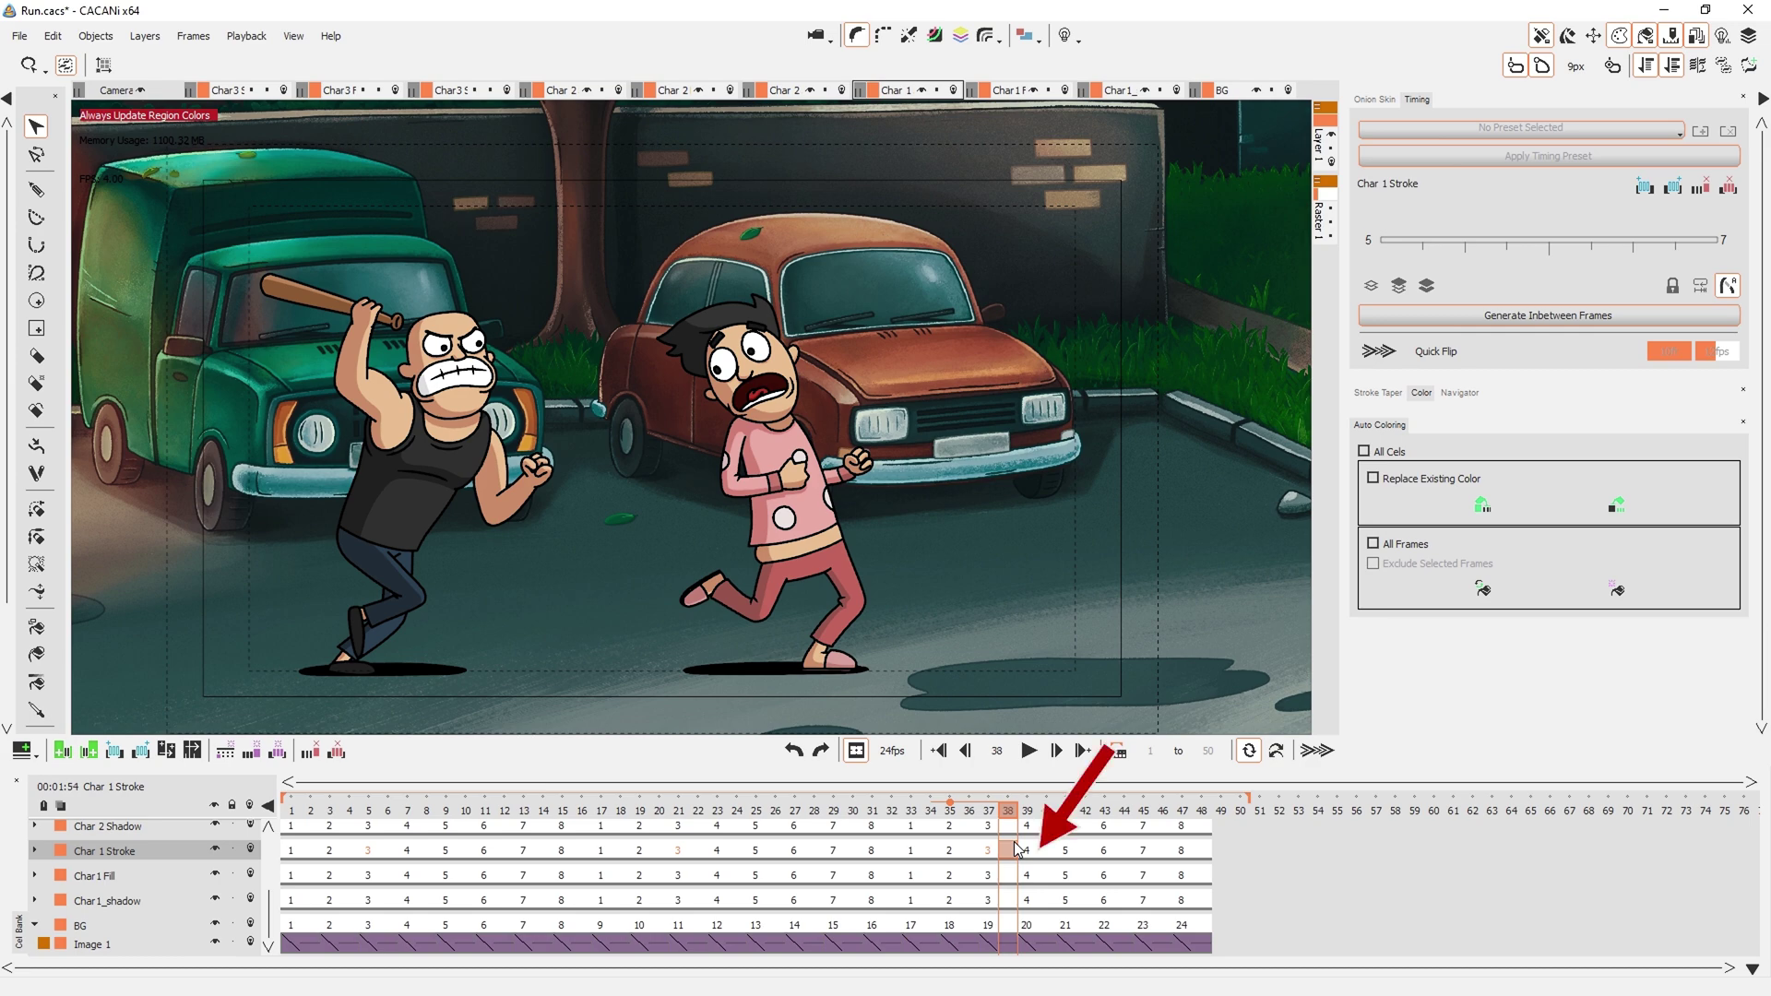